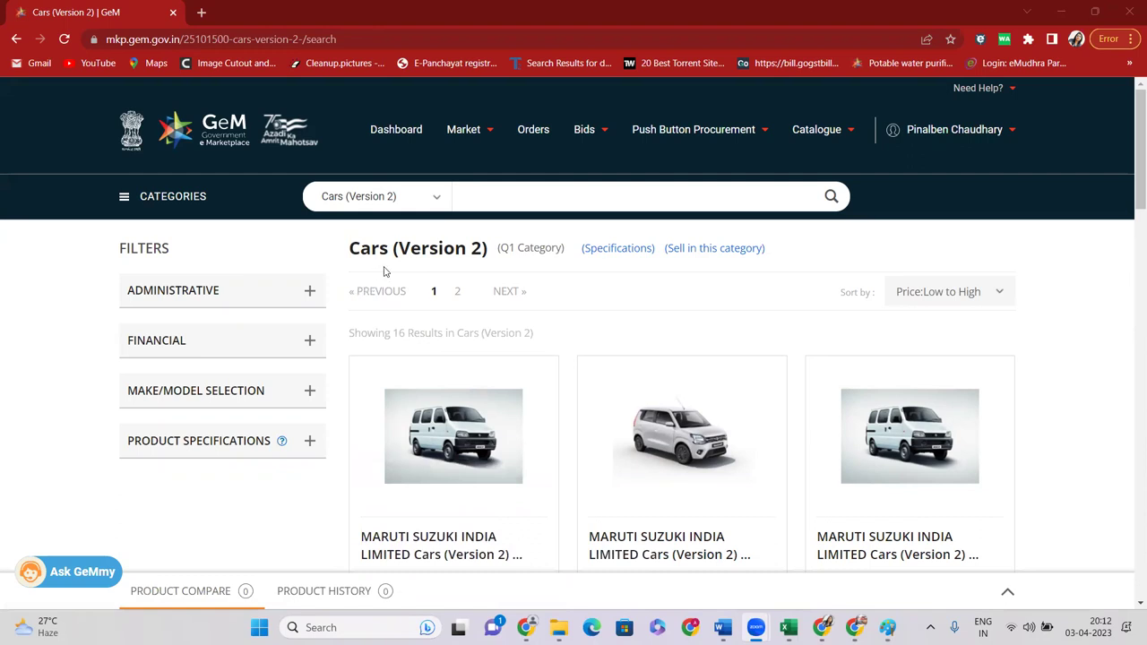
Switch the search category from Cars (Version 2) to All Categories, ready for a new search
left_click_drag(507, 249, 545, 252)
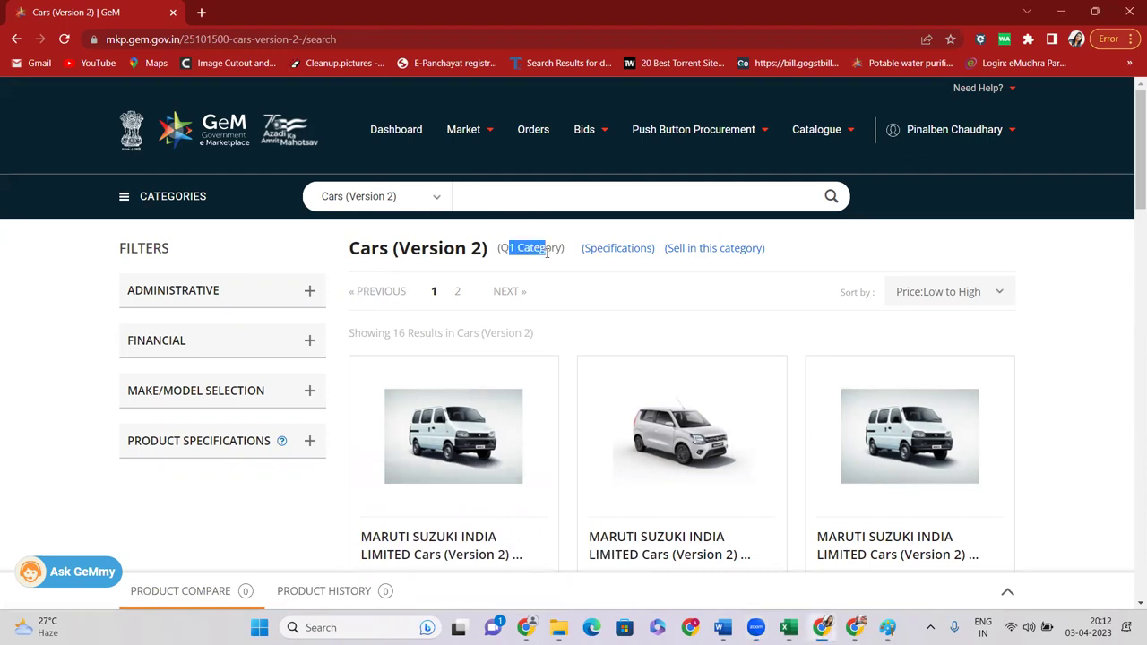
left_click(435, 197)
left_click(376, 217)
left_click(479, 202)
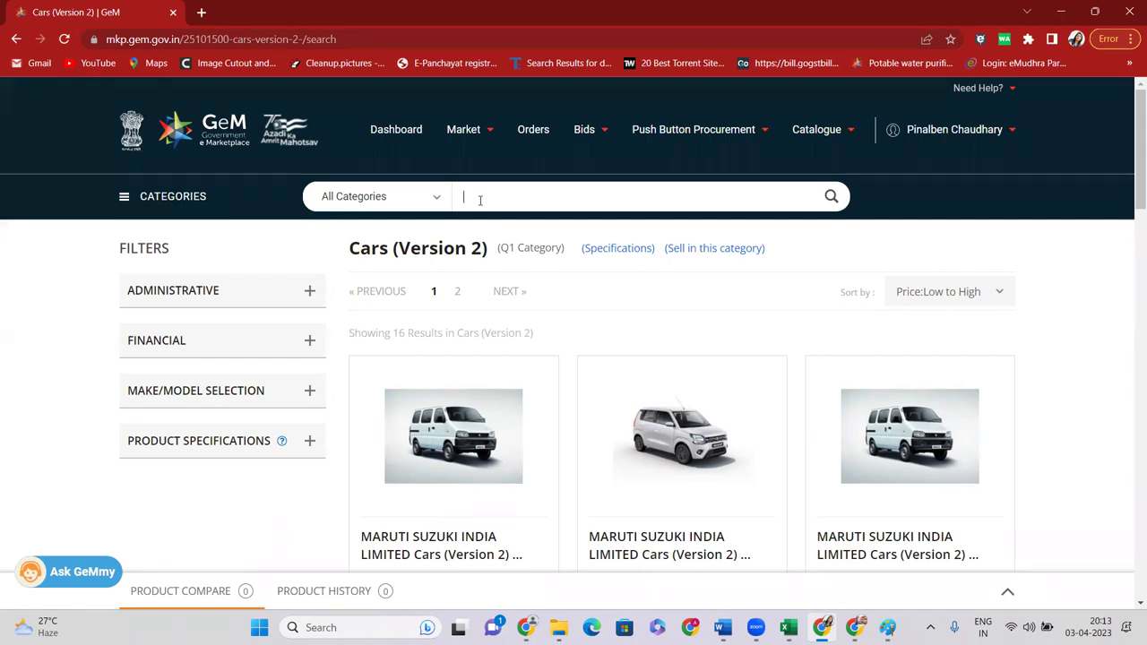
Search for CCTV to bring up the 3080-result Camera for CCTV System listings
type("CCTV")
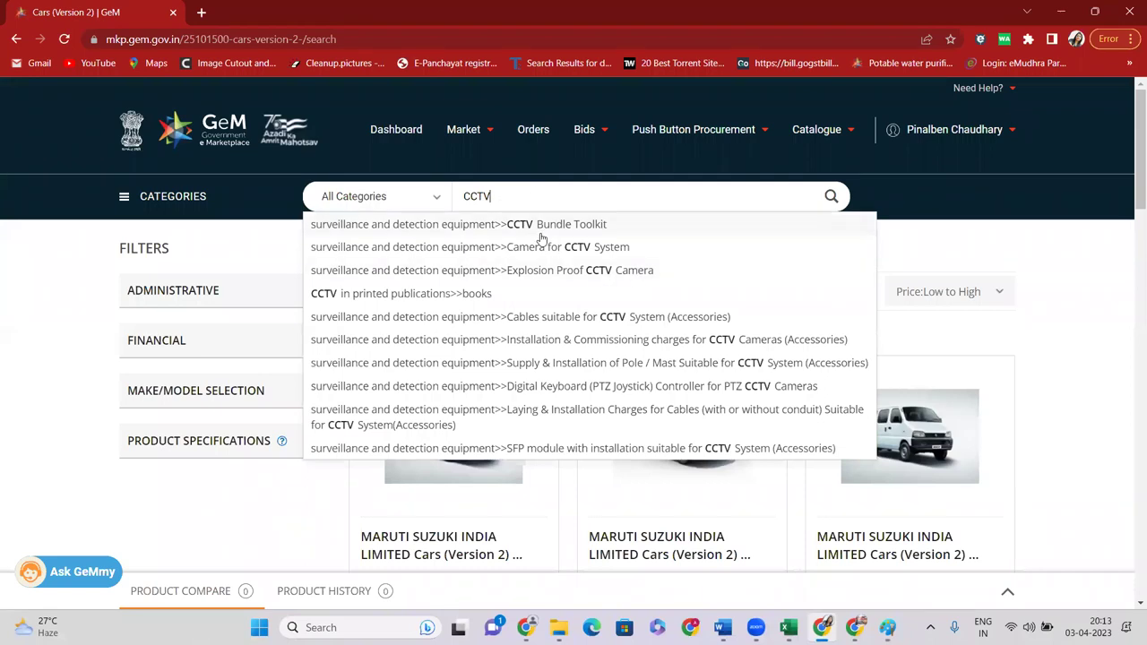
key("Return")
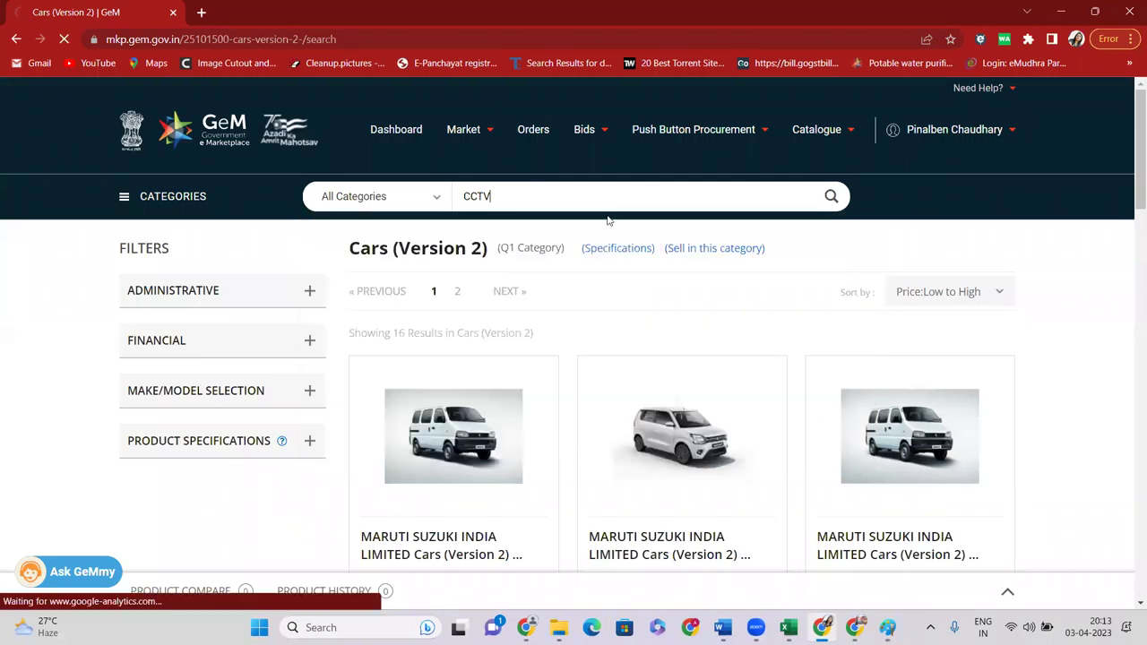
scroll(535, 302, "down", 3)
scroll(561, 297, "up", 3)
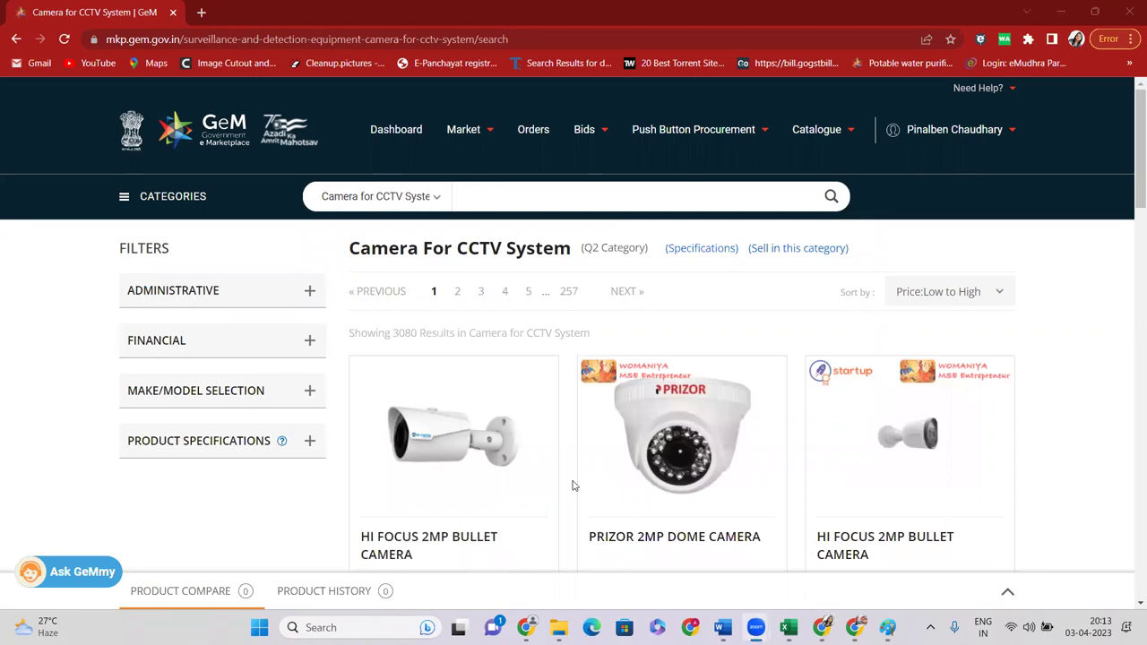
left_click_drag(350, 258, 574, 253)
scroll(717, 262, "down", 2)
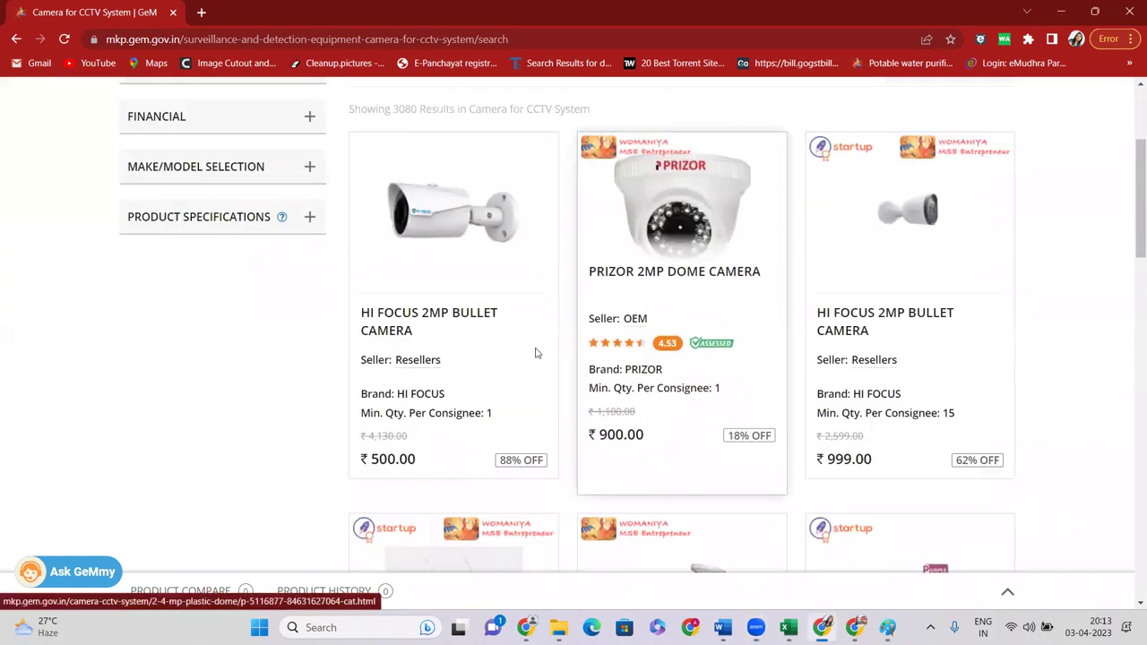
left_click(670, 272)
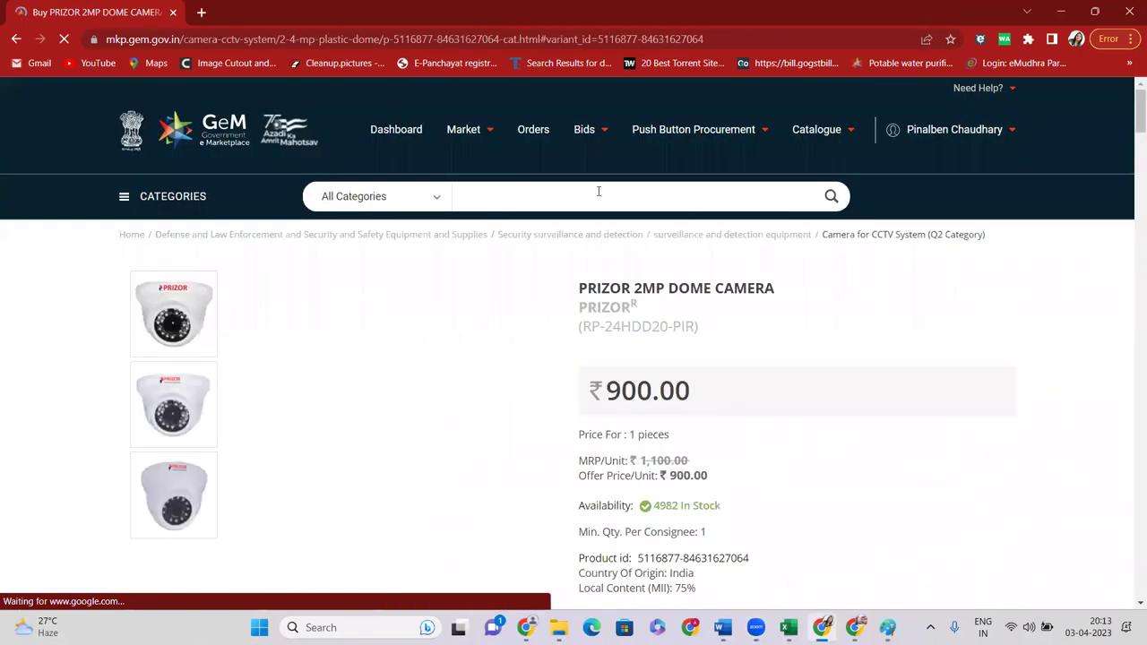
scroll(845, 225, "down", 4)
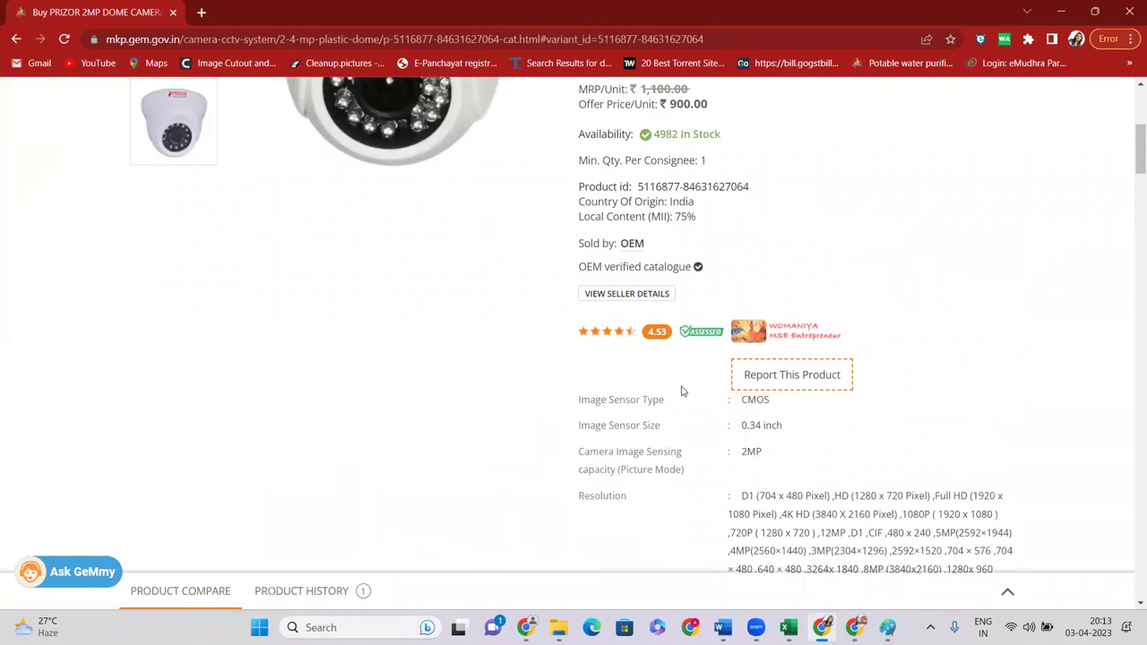
scroll(795, 348, "up", 4)
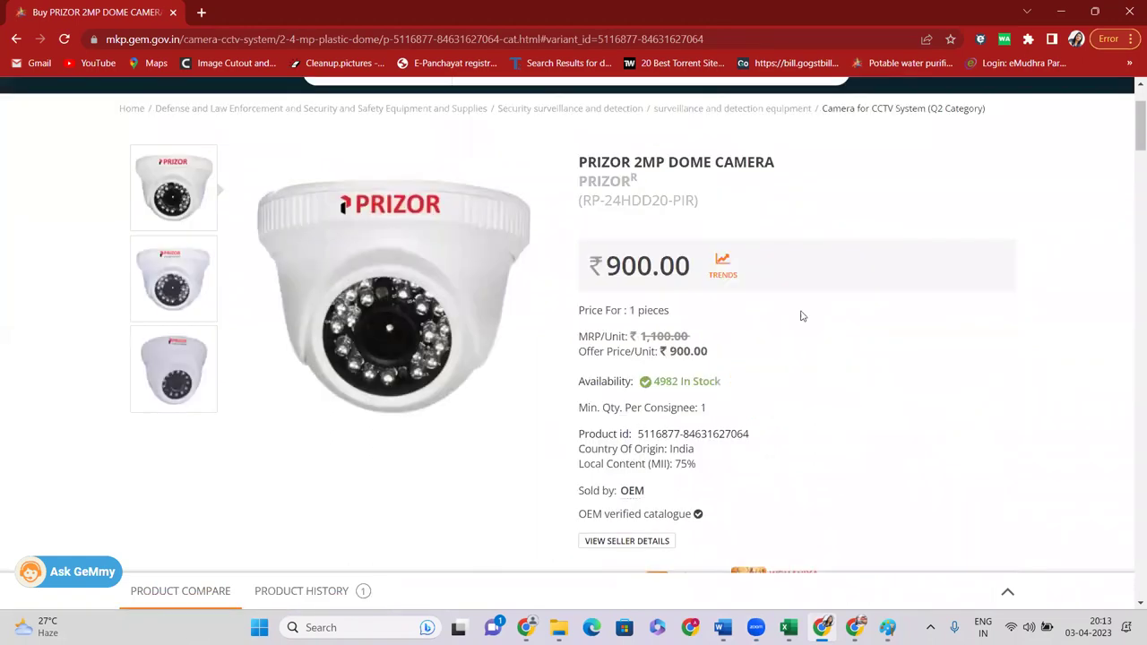
left_click_drag(992, 237, 943, 236)
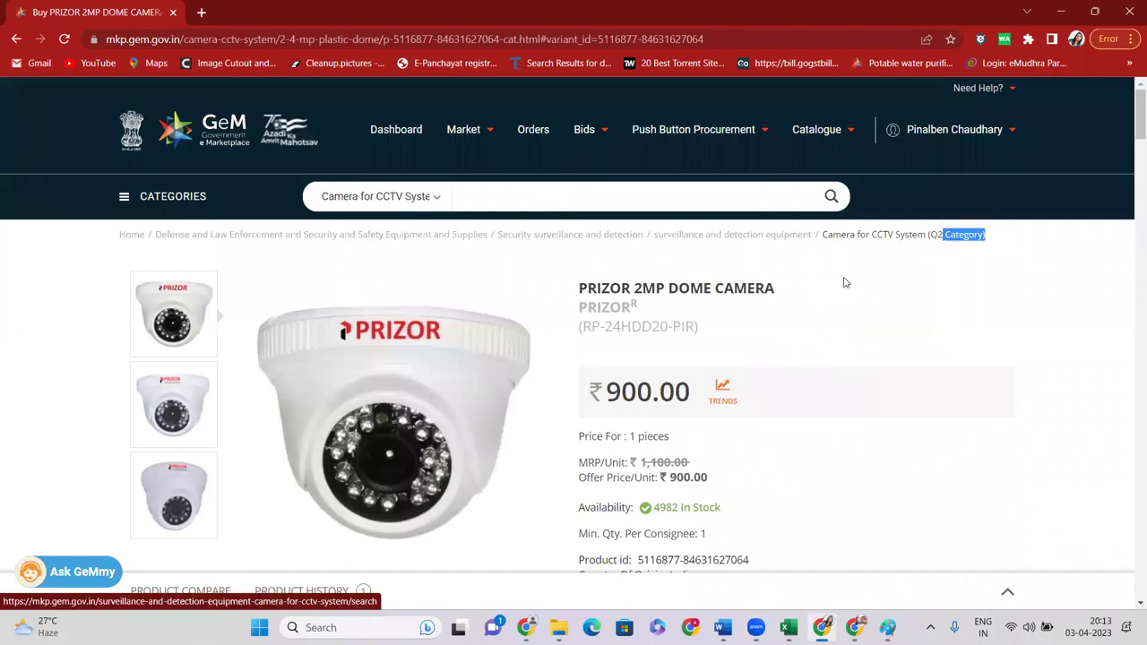
left_click_drag(578, 306, 631, 308)
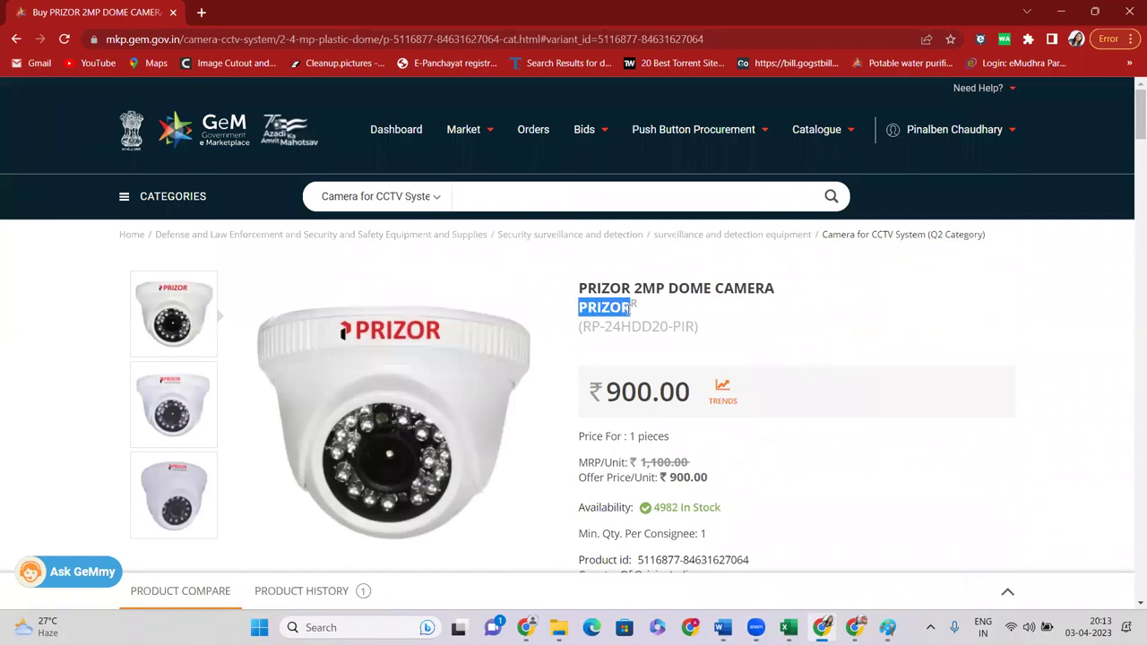
scroll(717, 305, "down", 4)
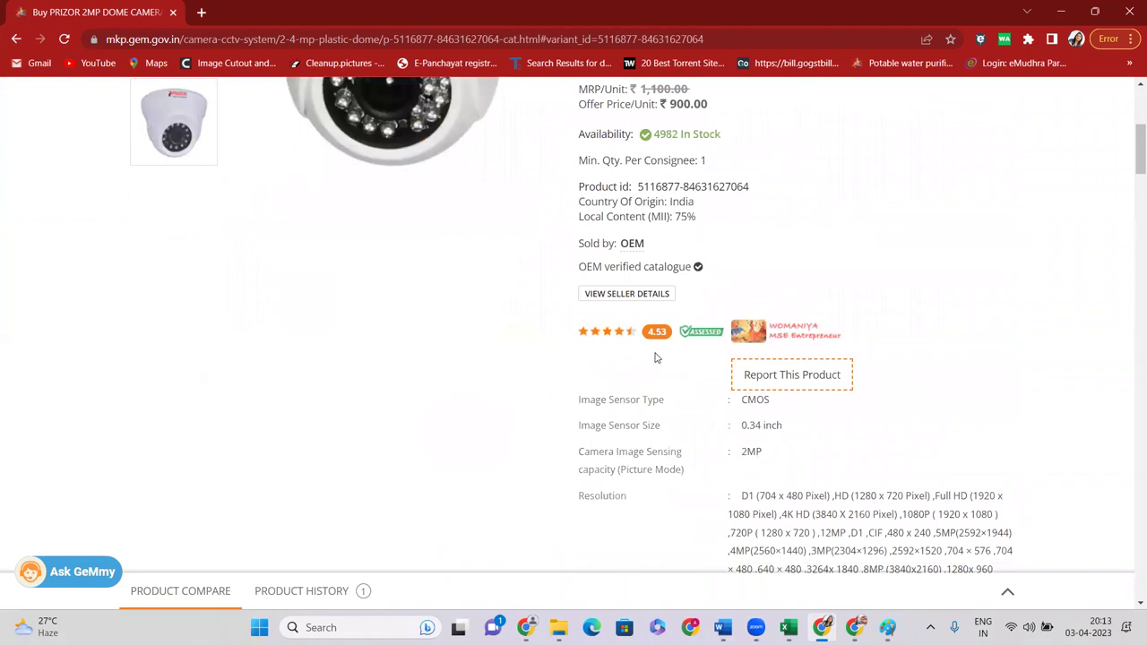
scroll(540, 382, "up", 4)
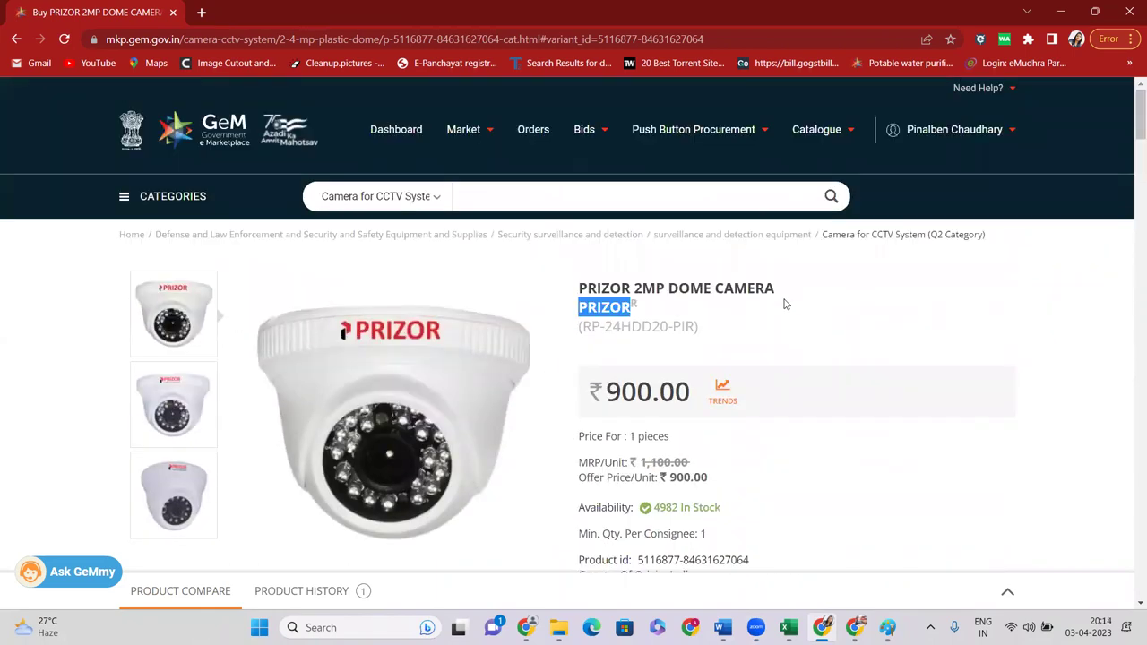
left_click(877, 238)
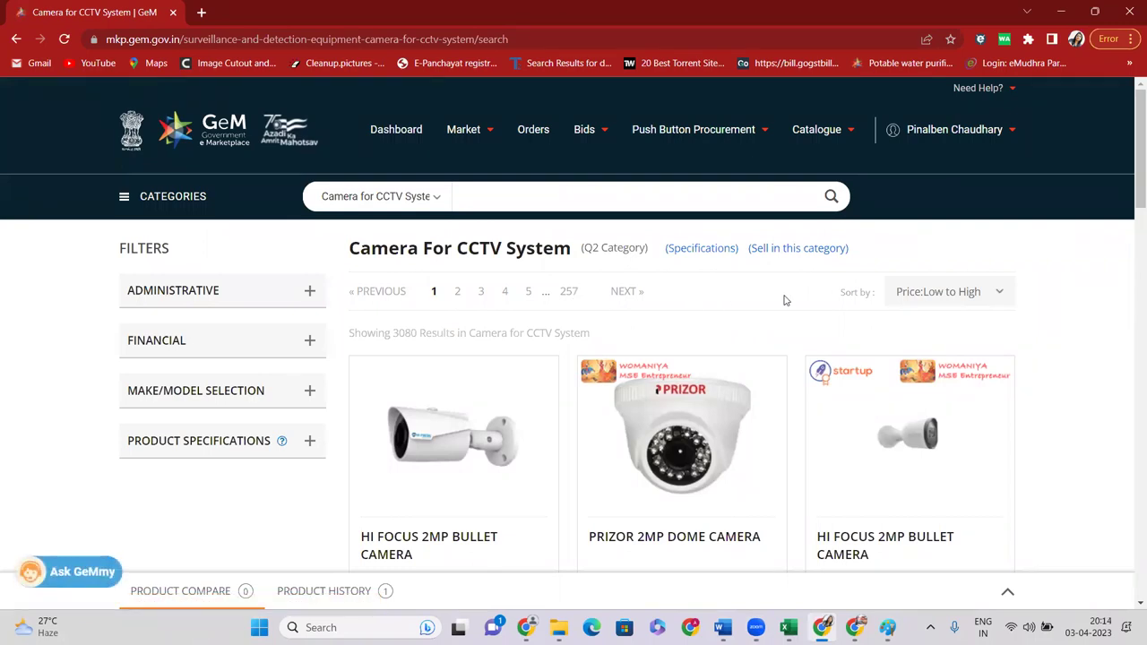
scroll(558, 317, "down", 3)
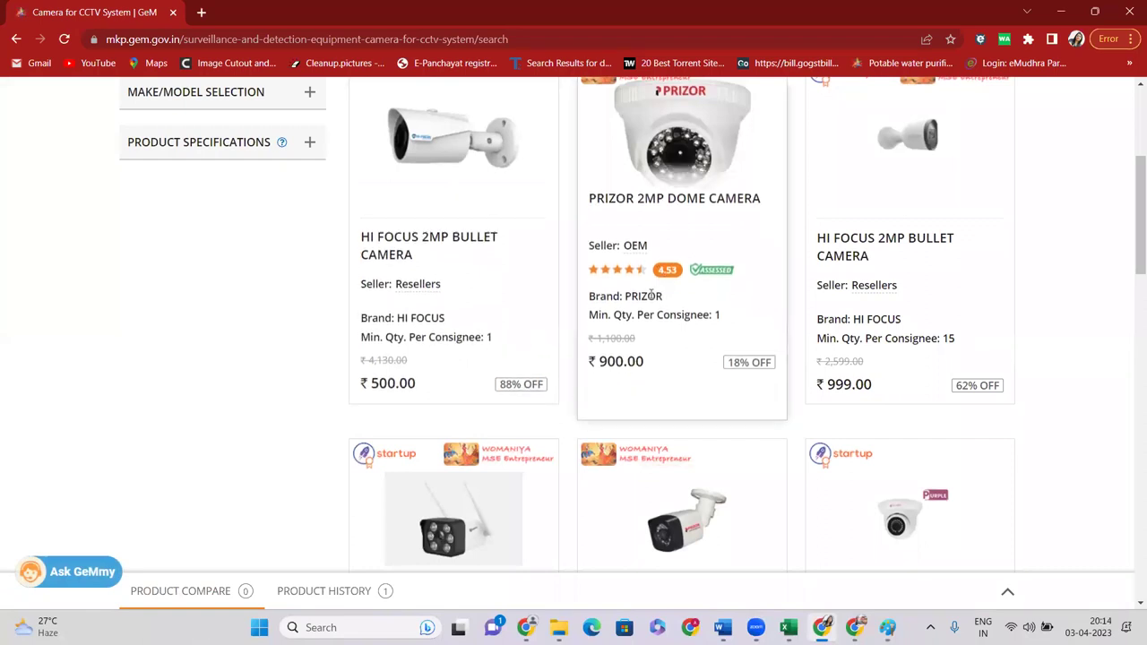
left_click_drag(631, 285, 648, 285)
left_click_drag(395, 245, 456, 251)
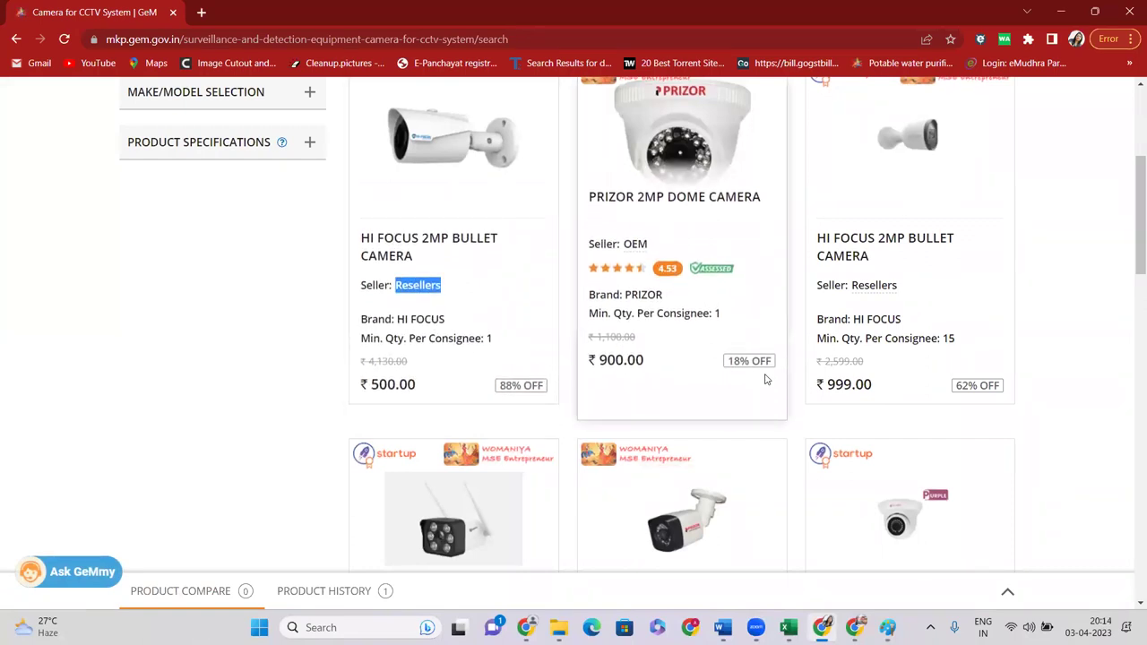
left_click(861, 204)
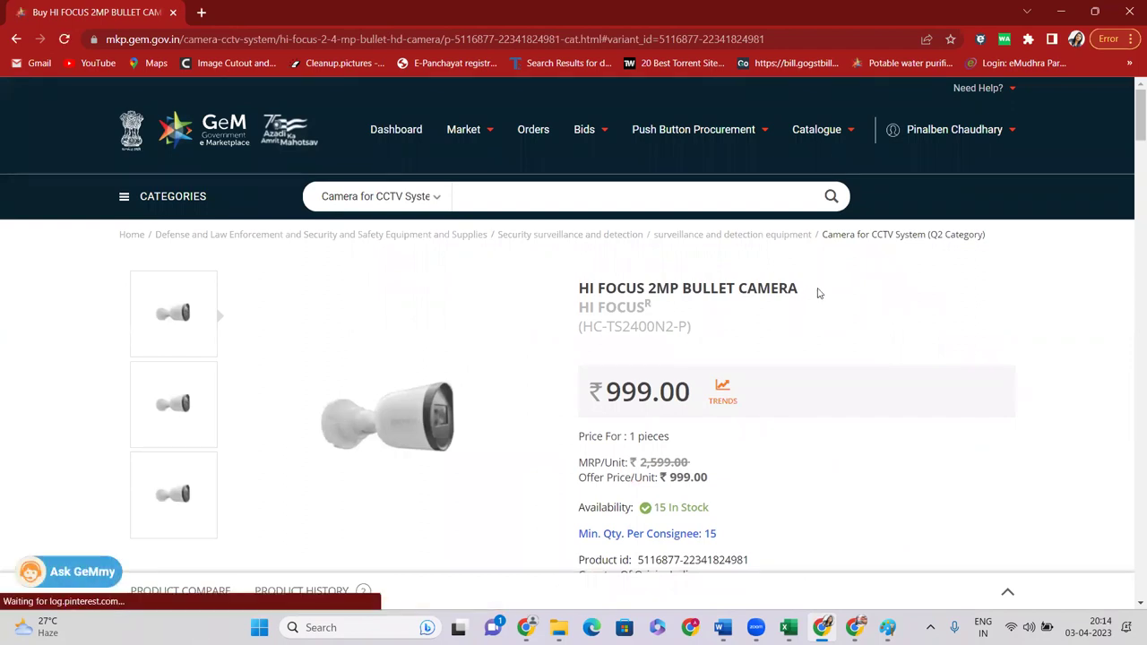
scroll(818, 275, "down", 4)
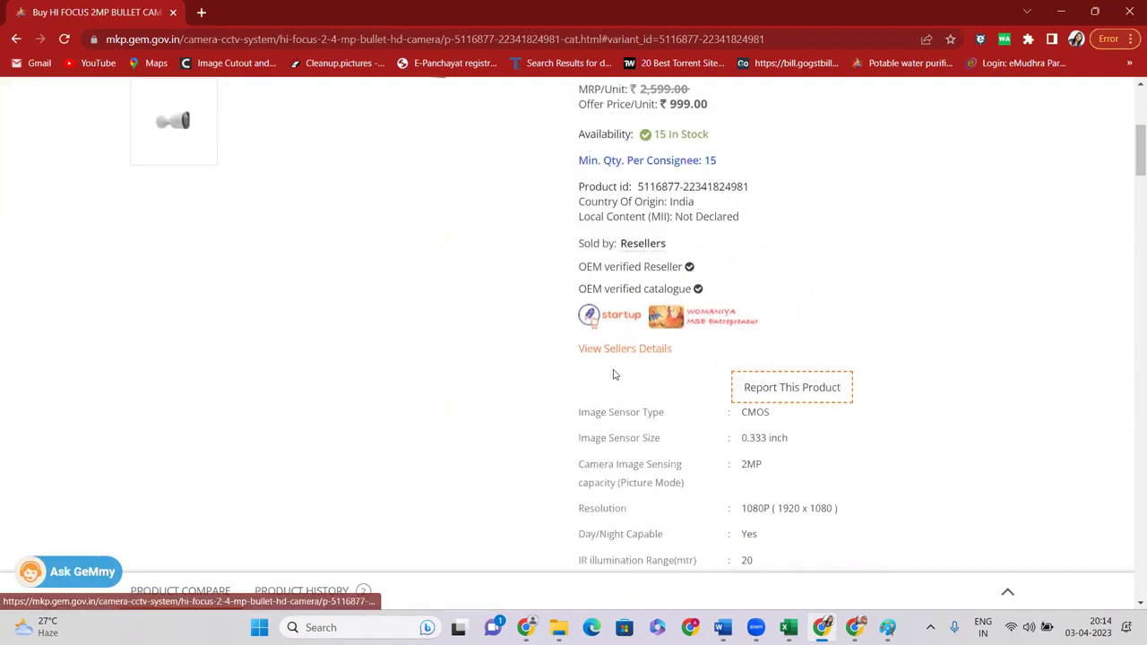
scroll(704, 384, "up", 4)
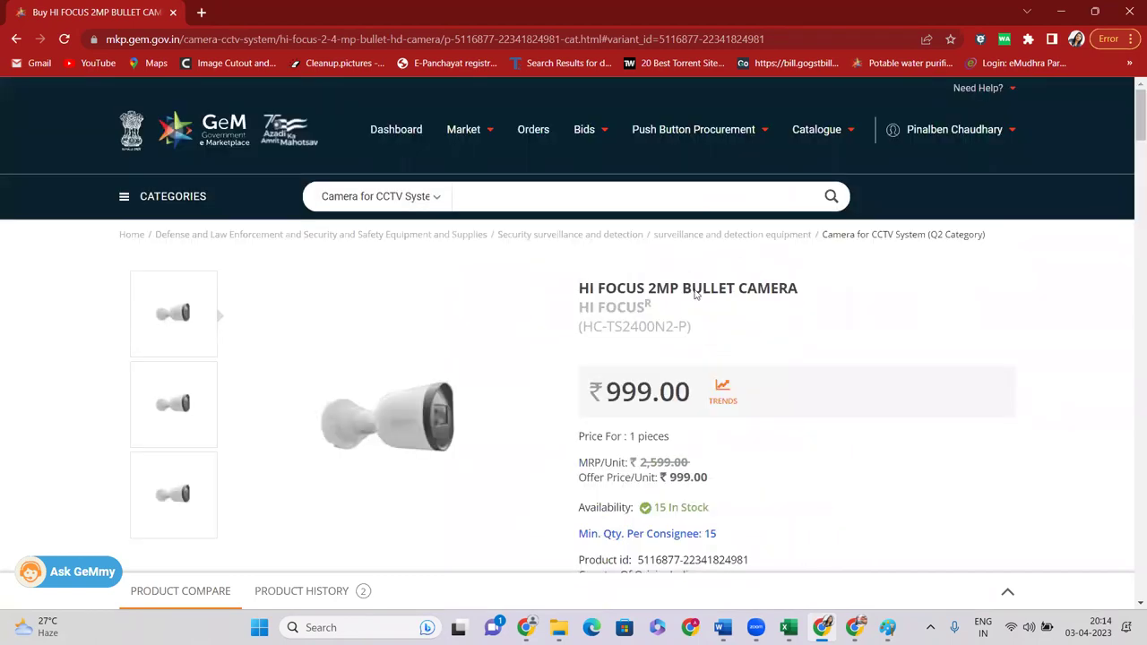
left_click(874, 243)
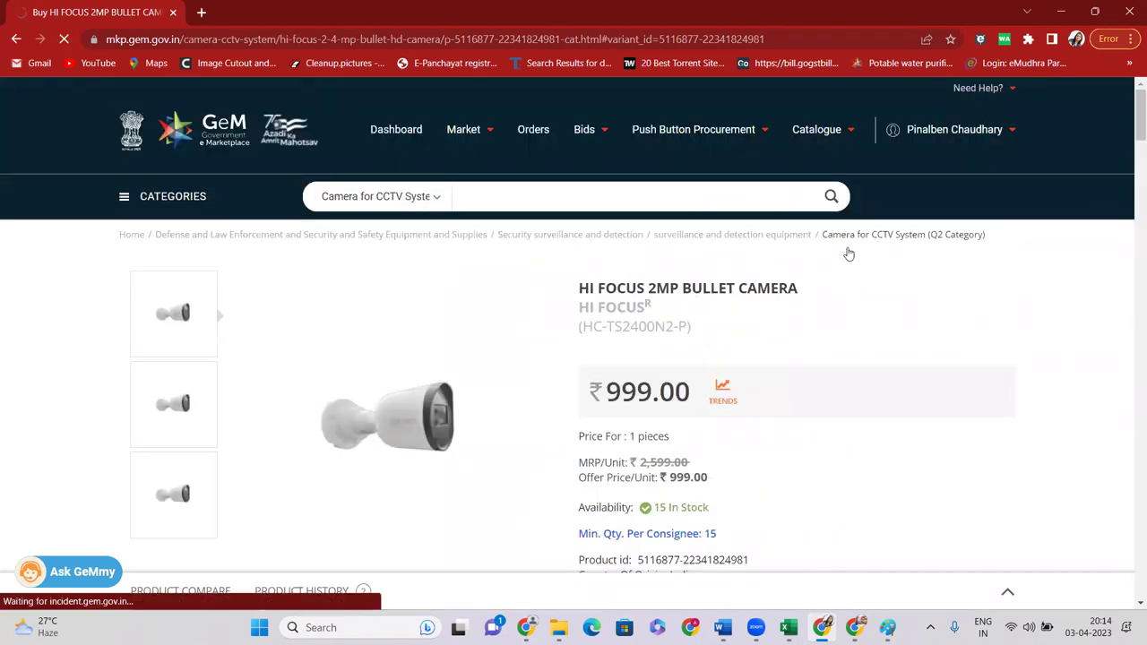
Search all categories for DESKTOP and pick the Desktop Computers category suggestion
left_click(429, 205)
left_click(415, 220)
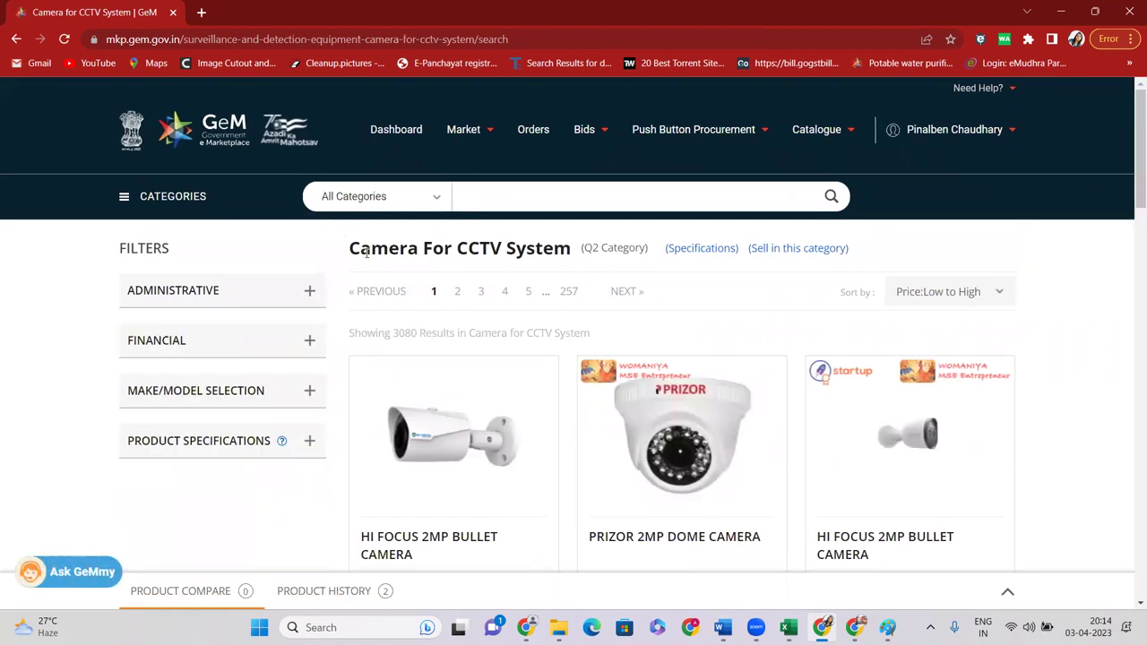
type("CA\\\\")
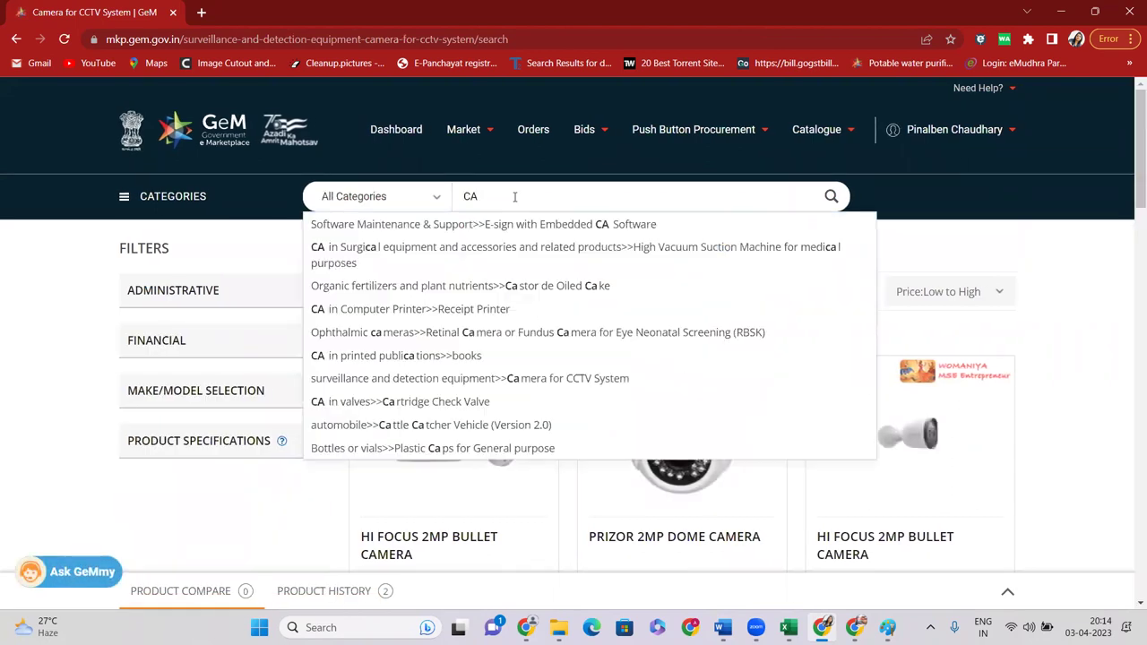
key("BackSpace")
key("BackSpace")
key("BackSpace")
key("BackSpace")
key("BackSpace")
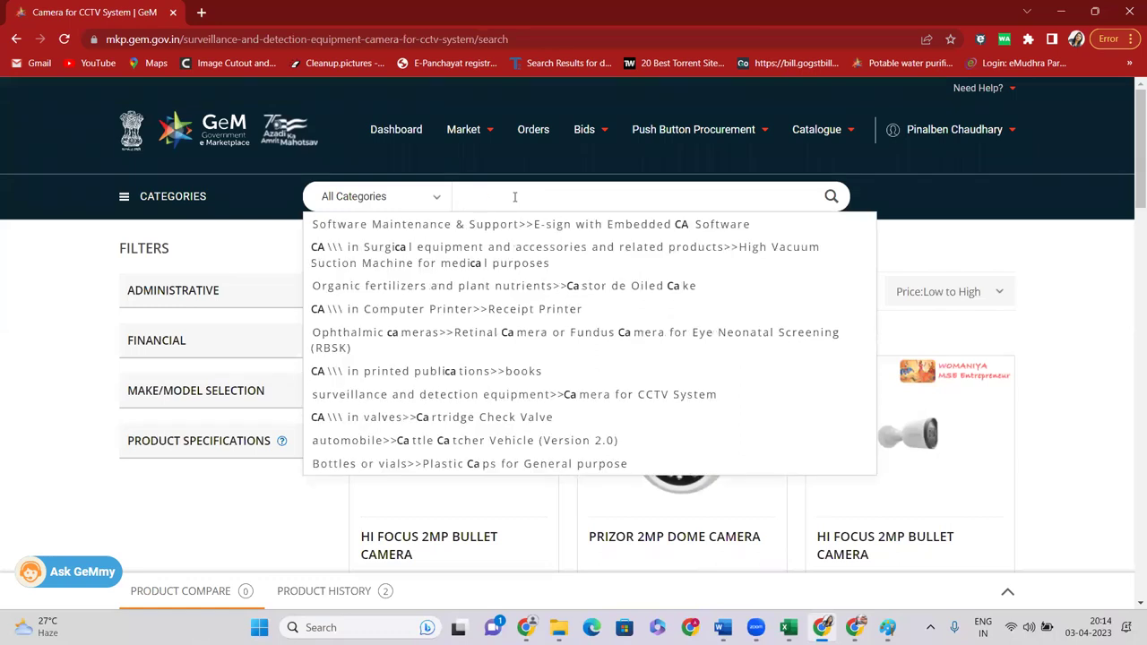
type("DESK")
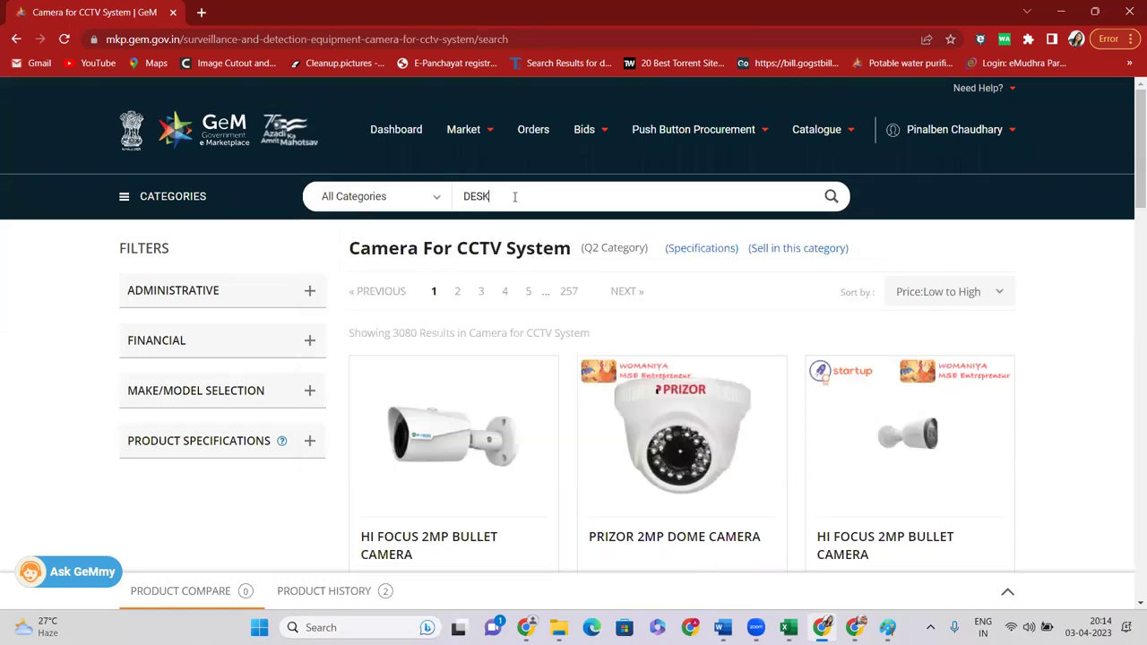
type("TOP")
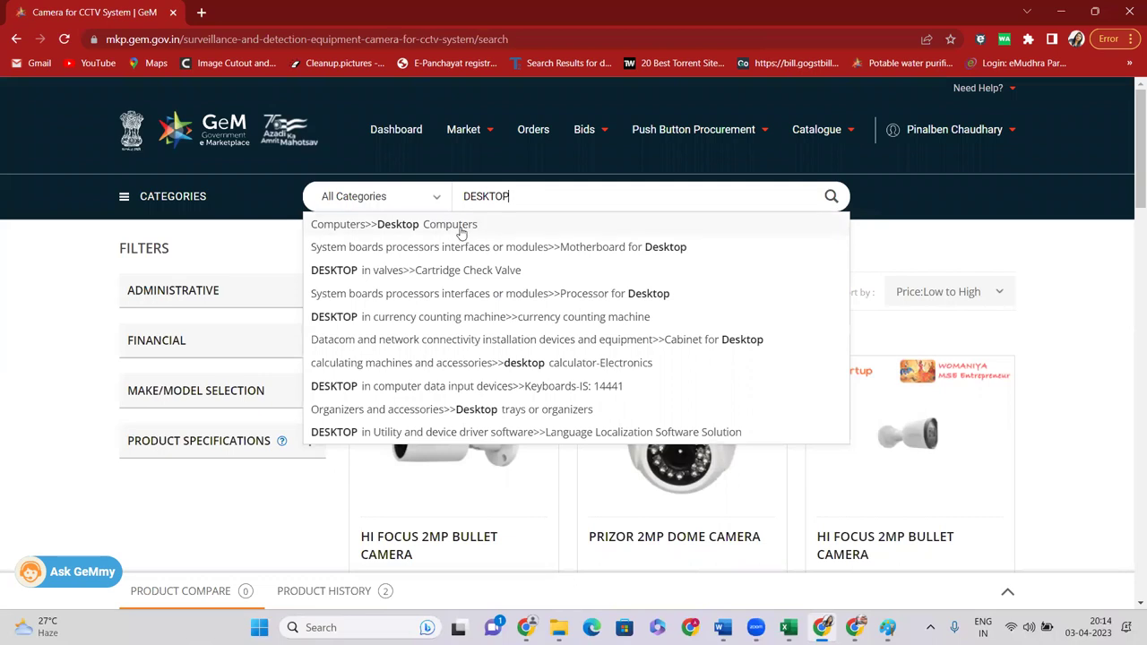
left_click(460, 228)
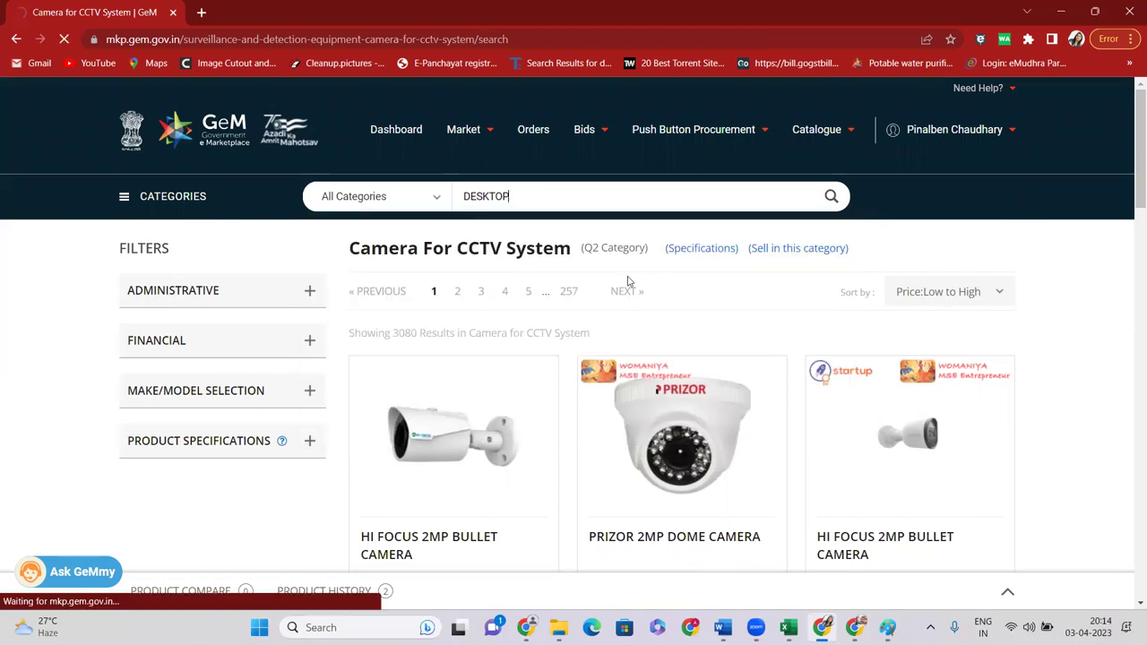
Open the acer Intel Core i5 12400 desktop product page
scroll(569, 298, "down", 3)
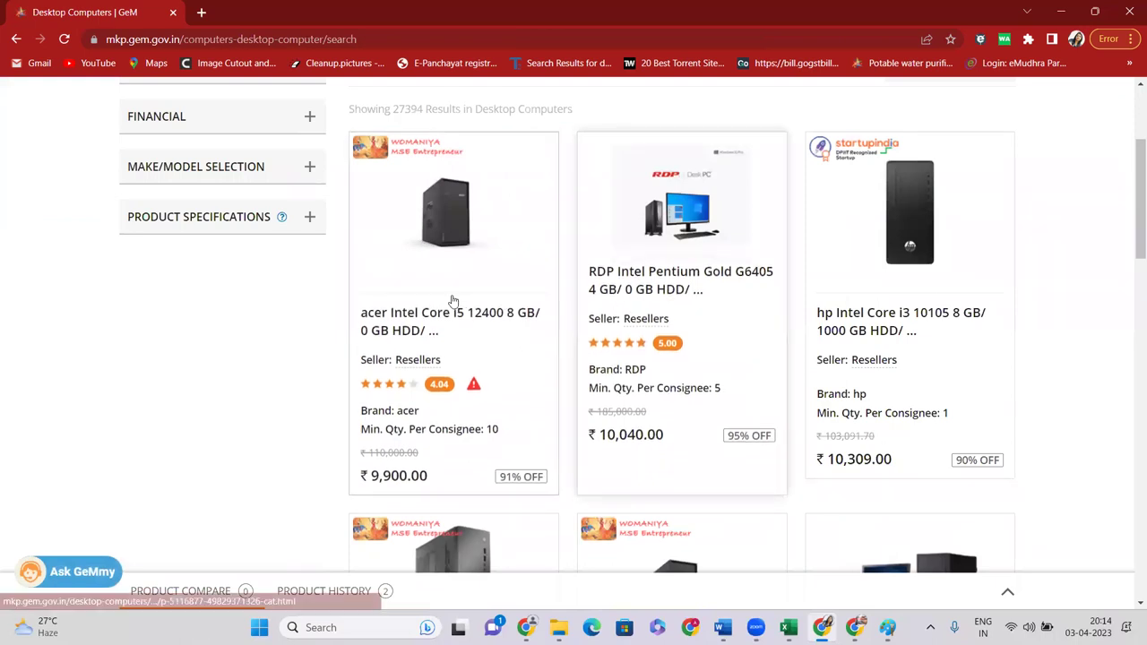
left_click(408, 282)
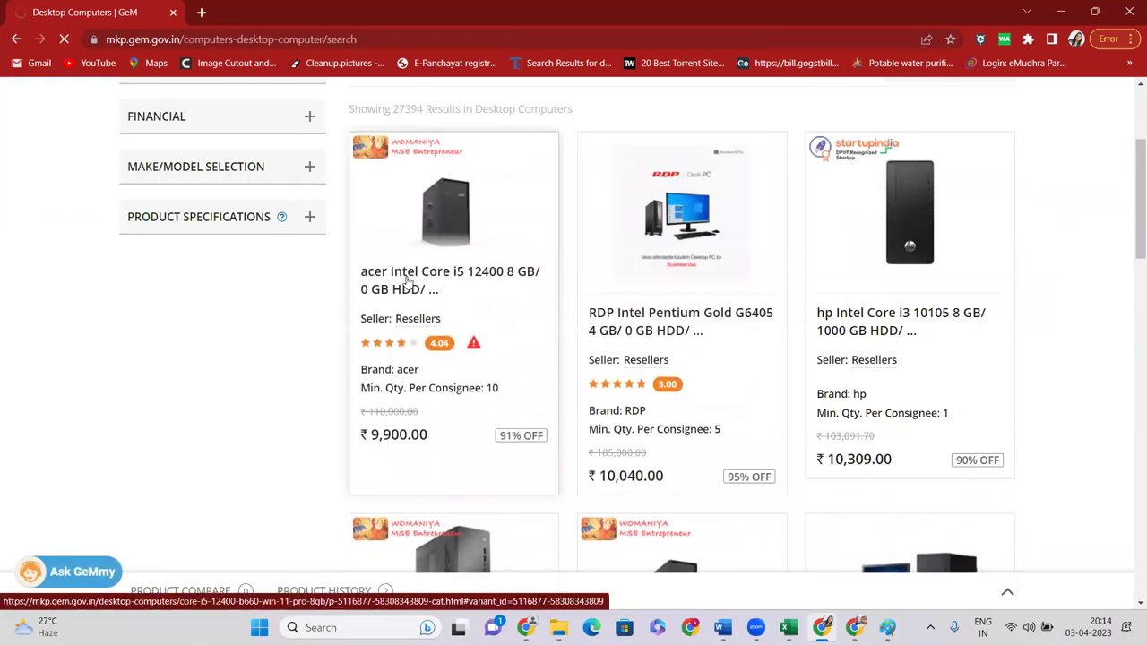
scroll(825, 335, "down", 4)
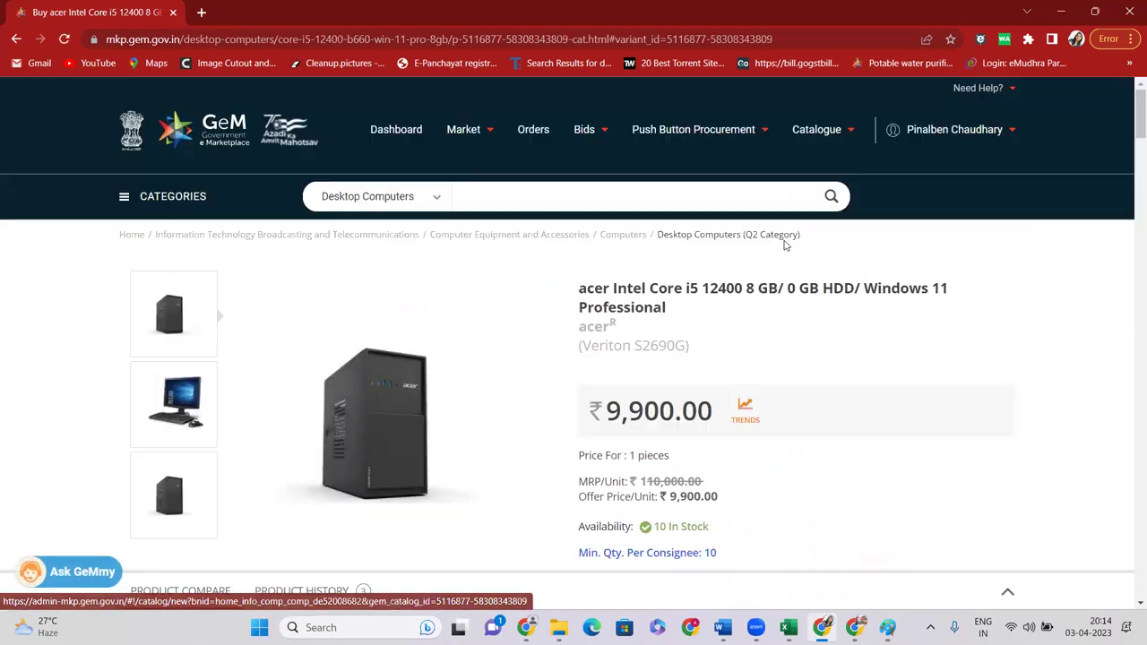
Return to the Desktop Computers listing and open the hp Intel Core i3 10105 product page
left_click(706, 240)
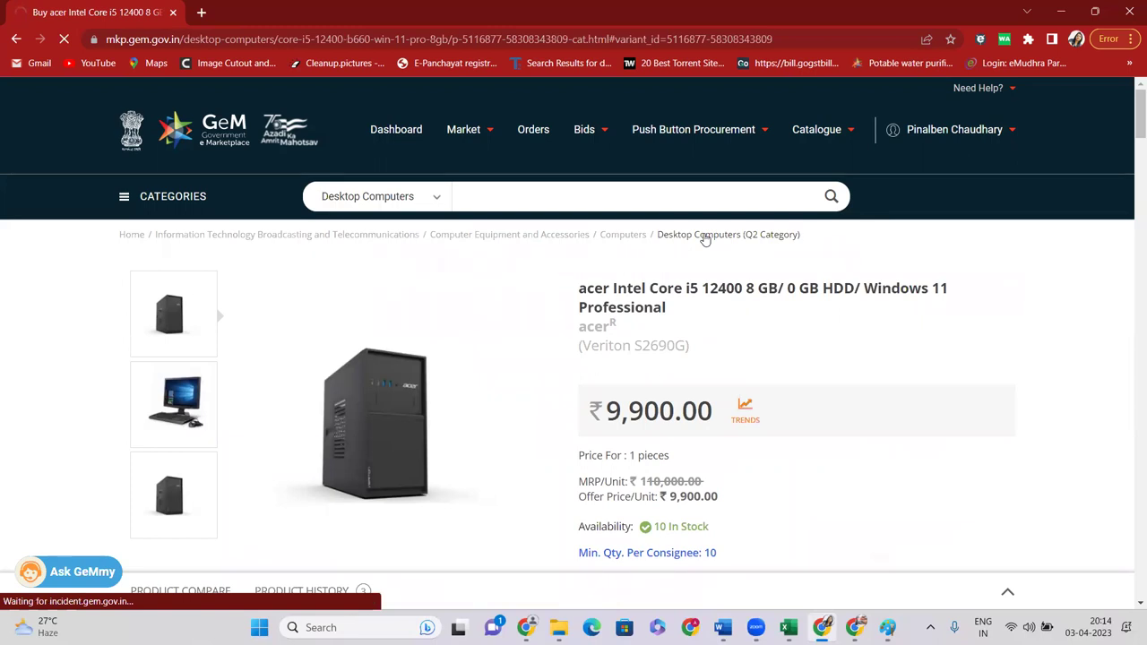
scroll(681, 251, "down", 2)
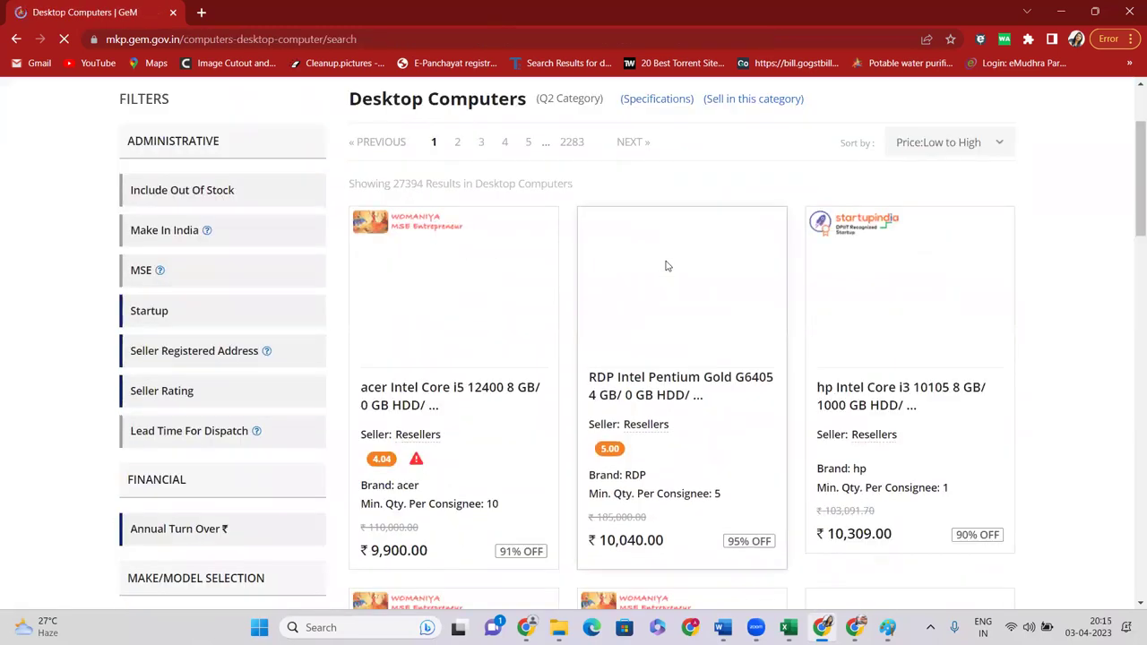
scroll(666, 266, "down", 3)
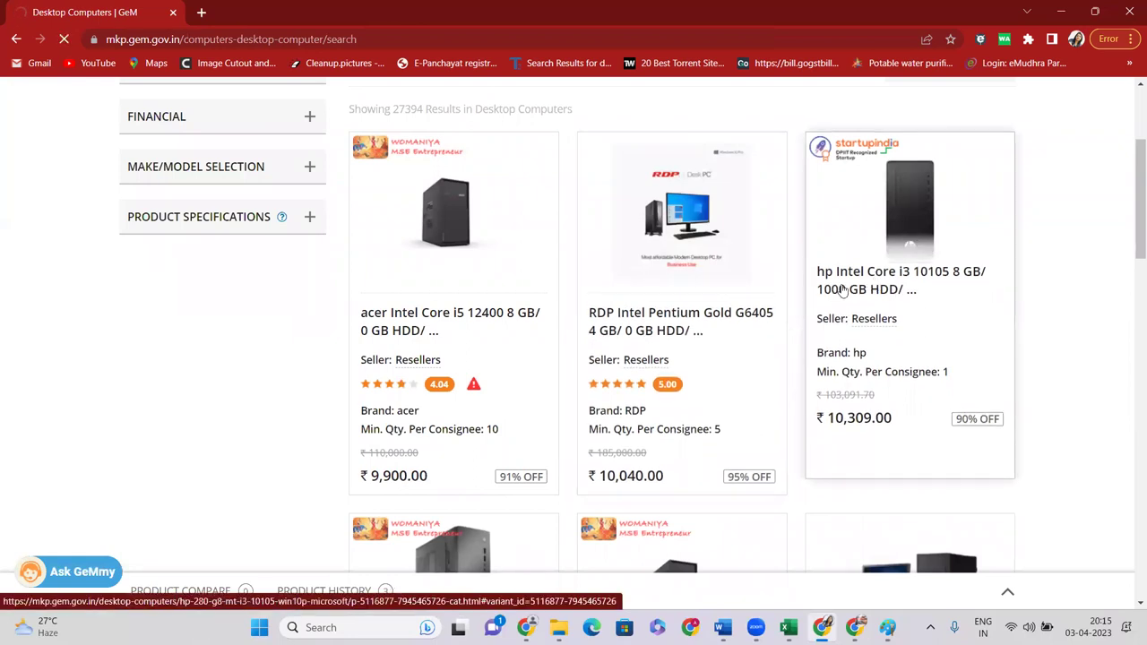
scroll(804, 295, "up", 3)
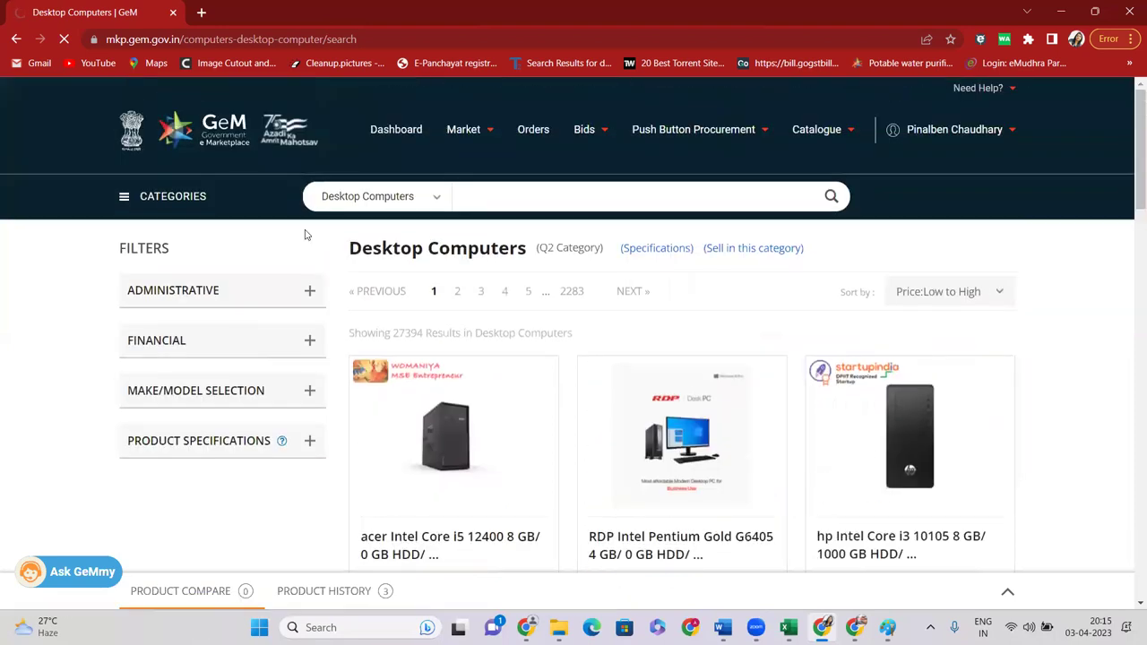
scroll(934, 427, "down", 3)
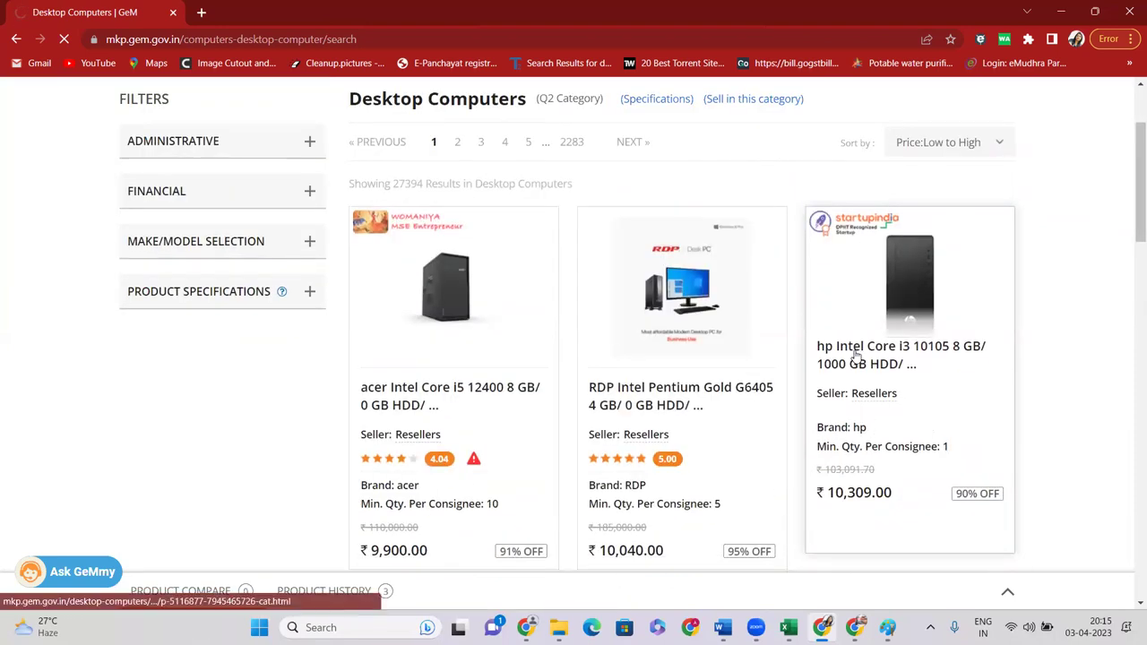
left_click(856, 357)
scroll(615, 380, "down", 3)
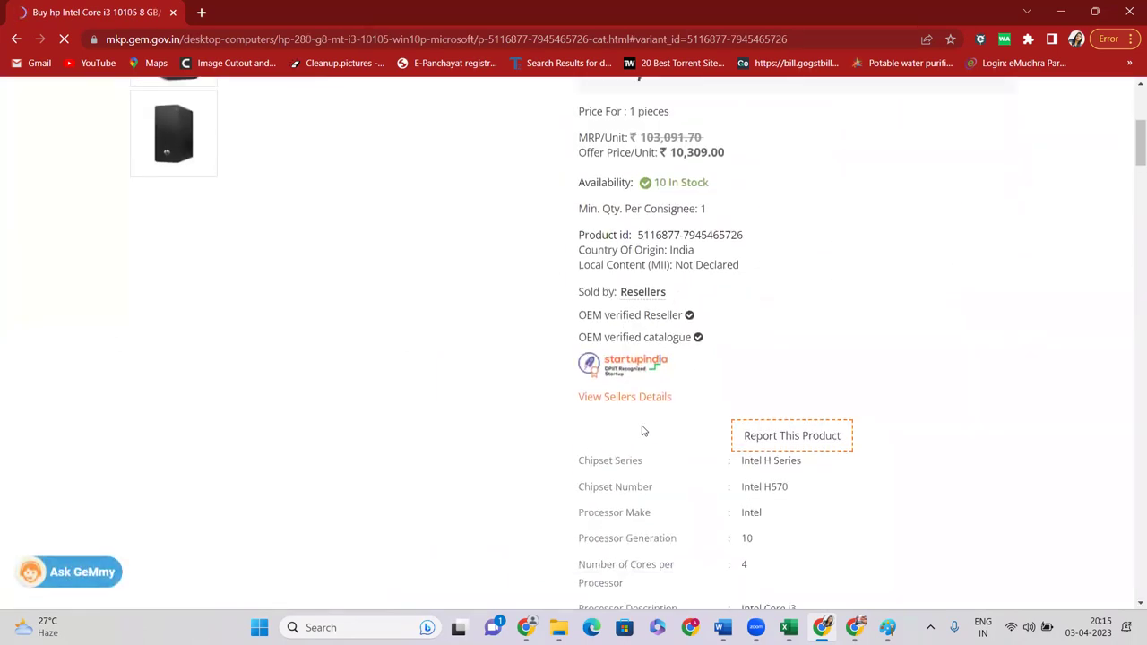
scroll(757, 341, "up", 3)
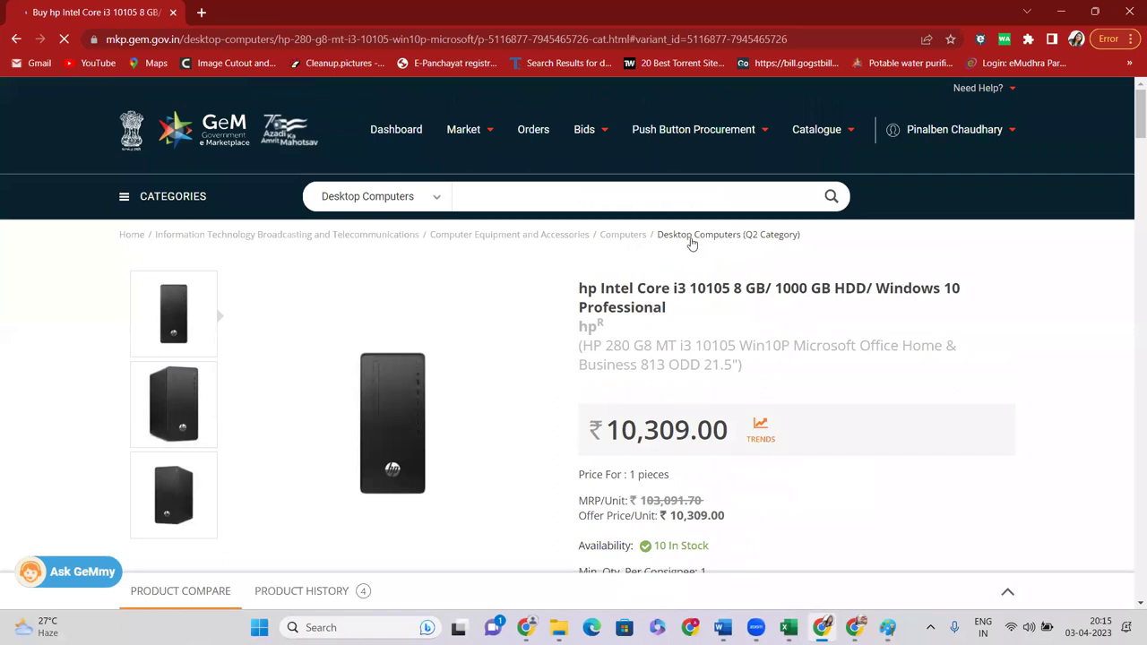
left_click_drag(581, 328, 600, 335)
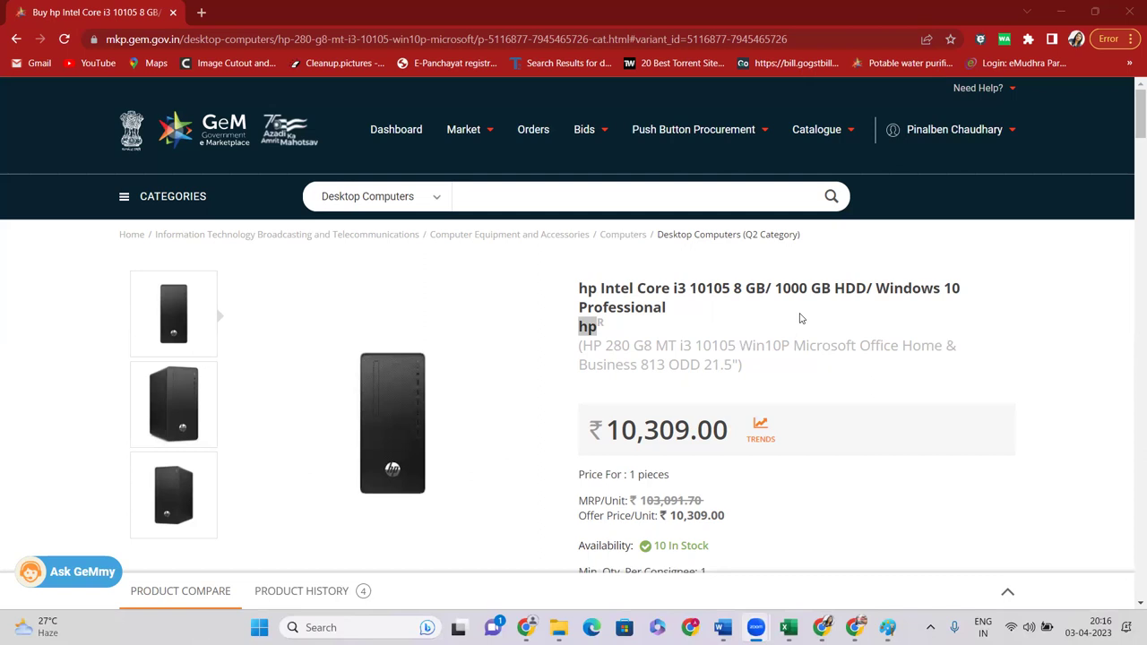
scroll(759, 225, "down", 3)
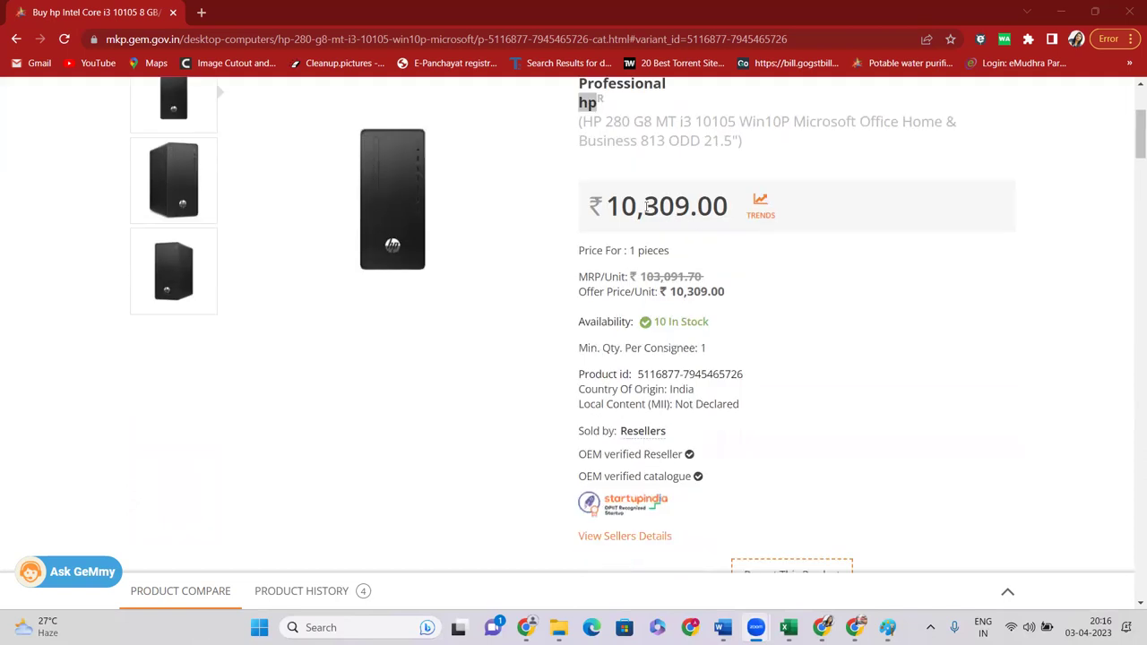
left_click_drag(607, 207, 712, 226)
scroll(711, 227, "up", 1)
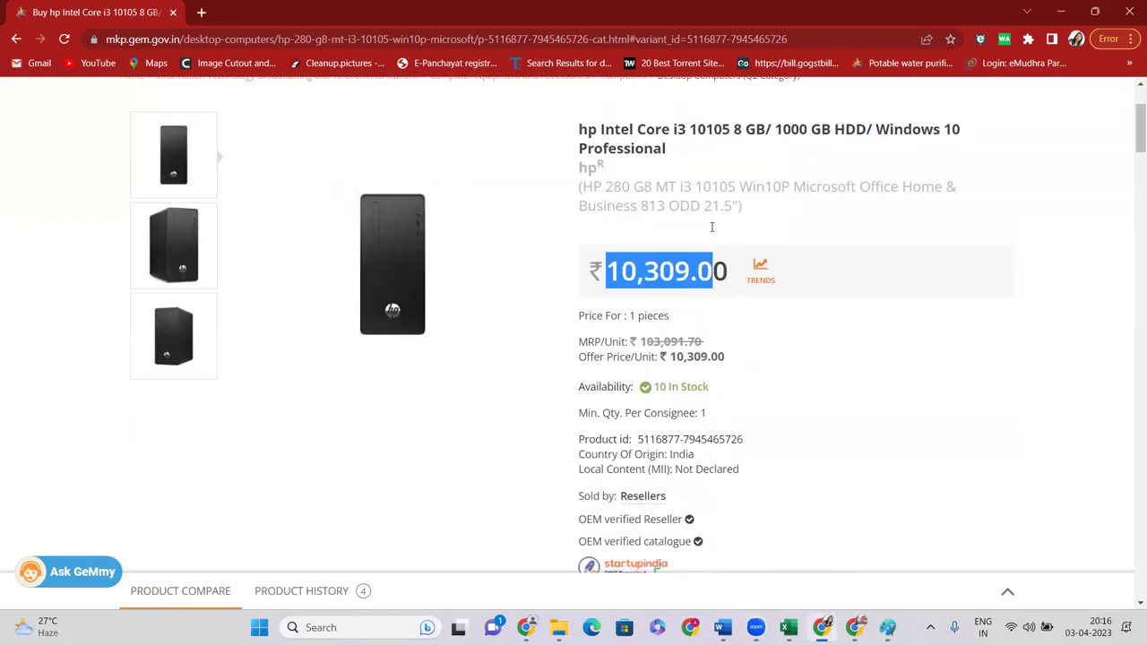
scroll(712, 226, "down", 4)
scroll(673, 394, "up", 4)
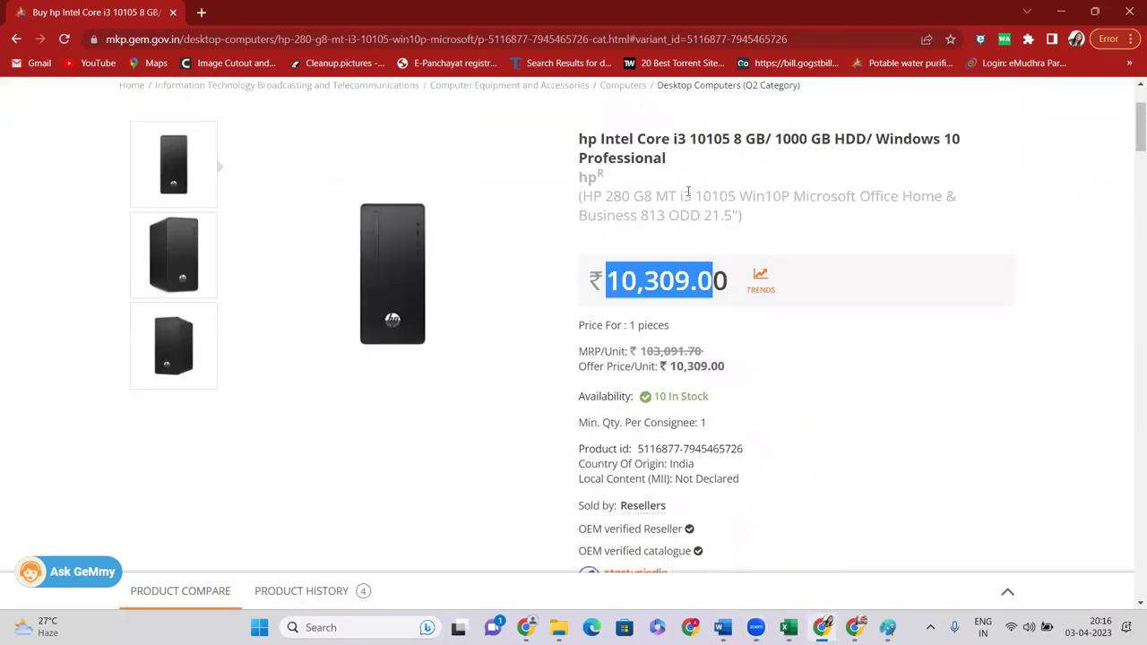
scroll(688, 192, "up", 2)
scroll(523, 528, "down", 3)
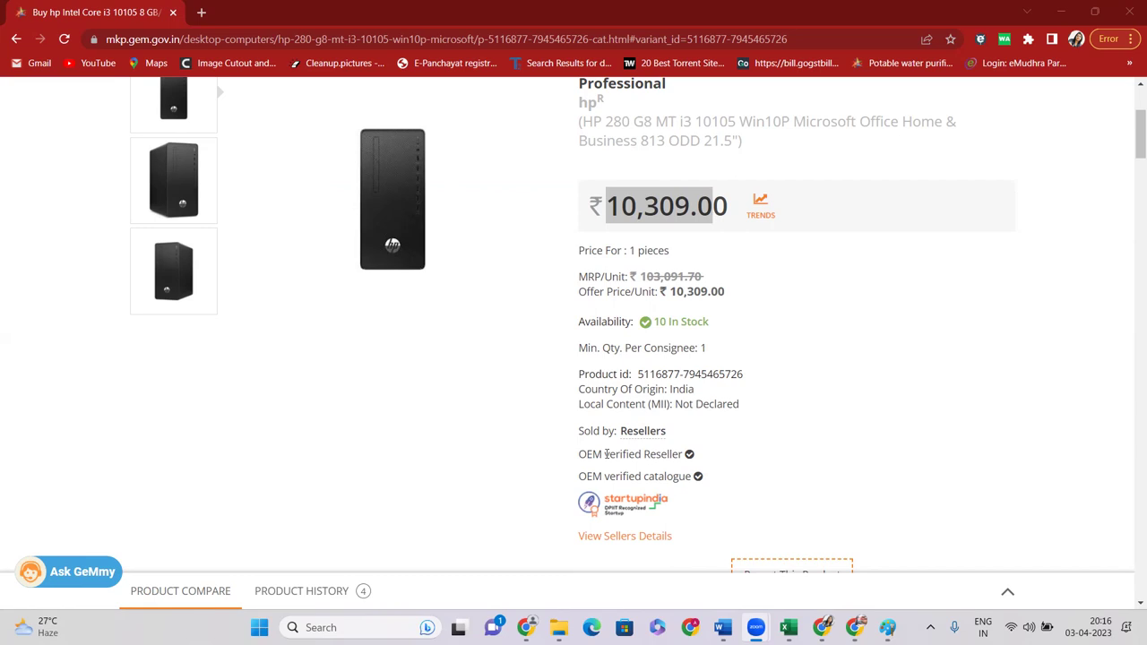
scroll(606, 454, "up", 1)
scroll(624, 397, "down", 1)
scroll(674, 336, "up", 3)
Search all categories for LAPTOP
left_click(488, 195)
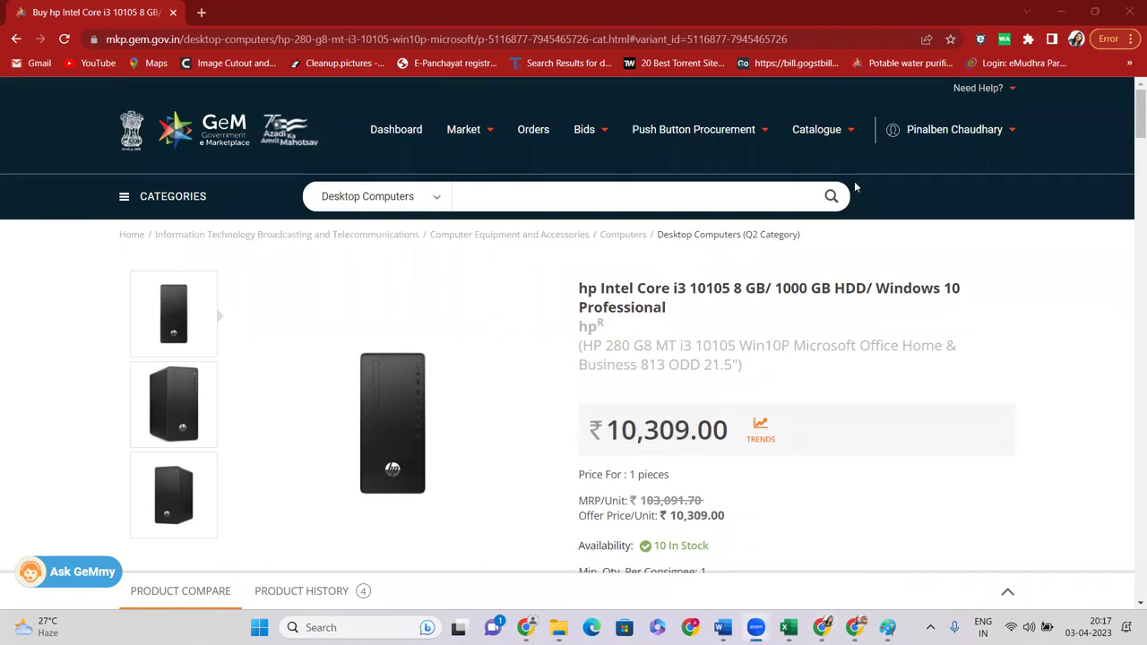
left_click(403, 199)
left_click(359, 208)
left_click(466, 206)
type("L")
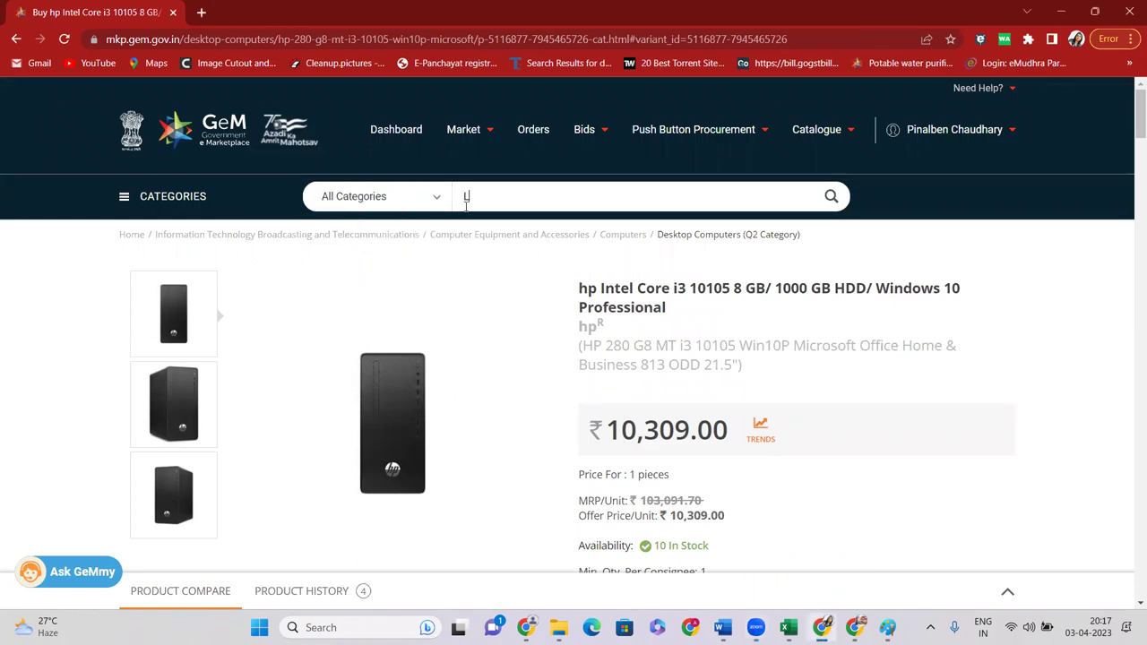
type("APTOP")
key("Return")
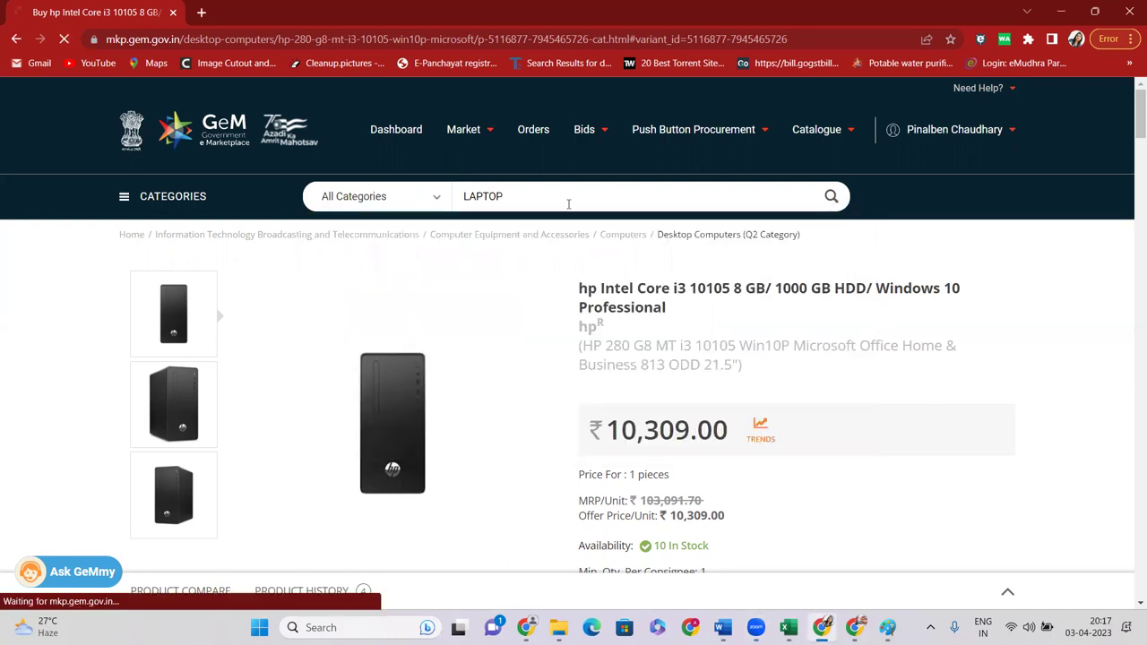
Open the Laptop-Notebook category and remove the Laptop keyword filter
scroll(430, 256, "down", 3)
scroll(504, 312, "up", 2)
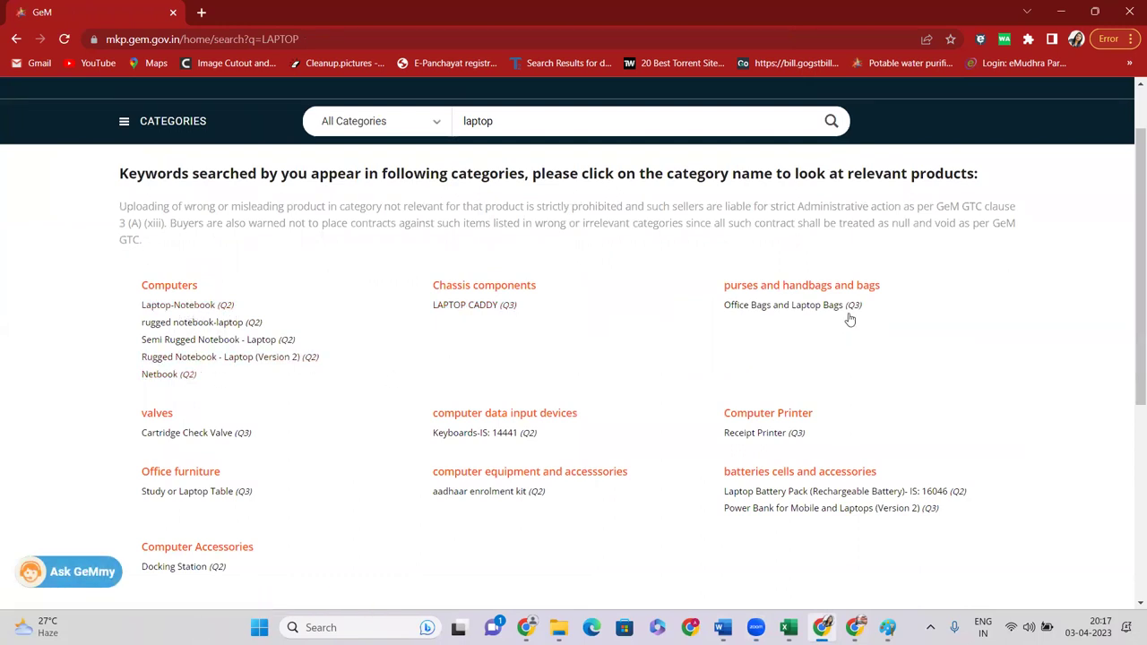
scroll(835, 418, "down", 2)
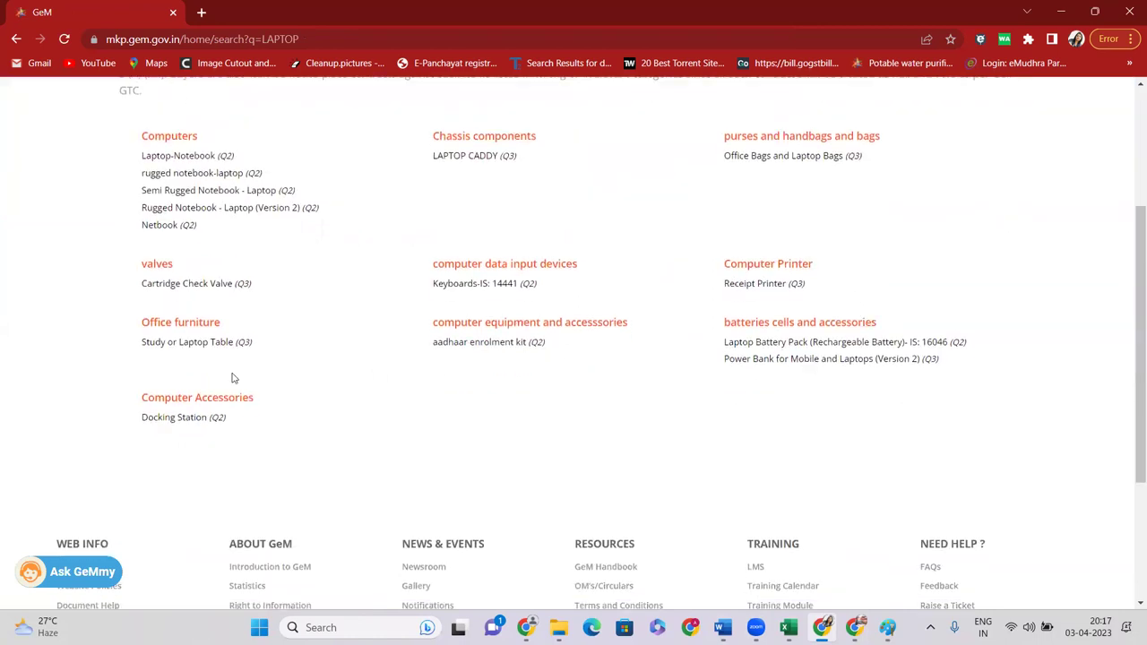
scroll(353, 359, "up", 3)
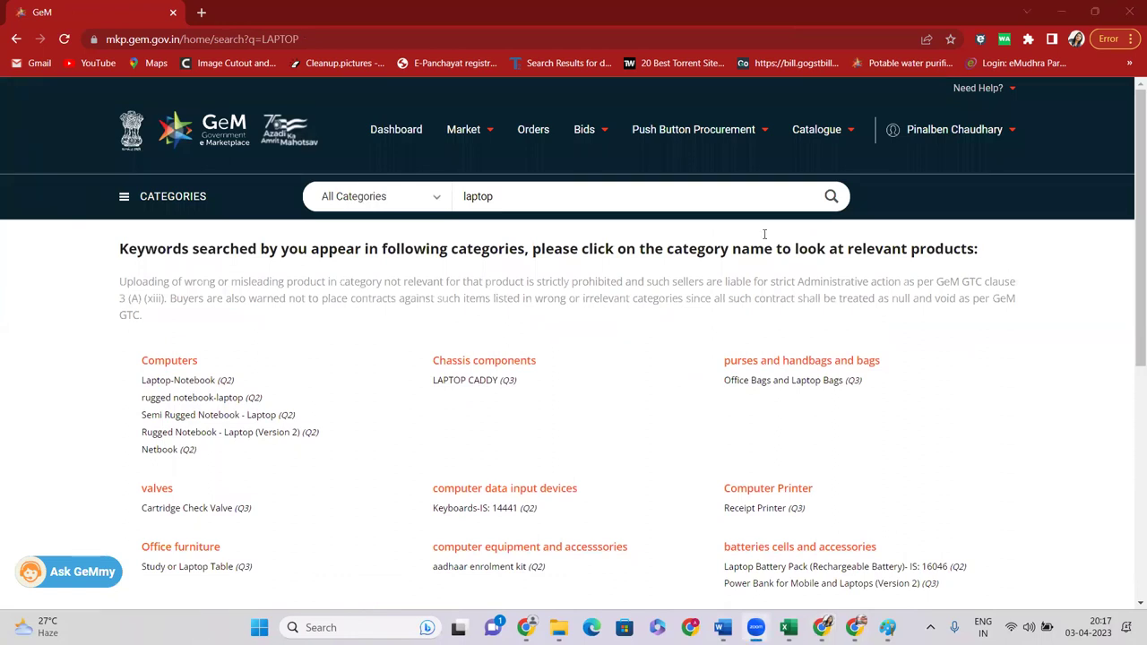
left_click_drag(495, 197, 447, 205)
key("BackSpace")
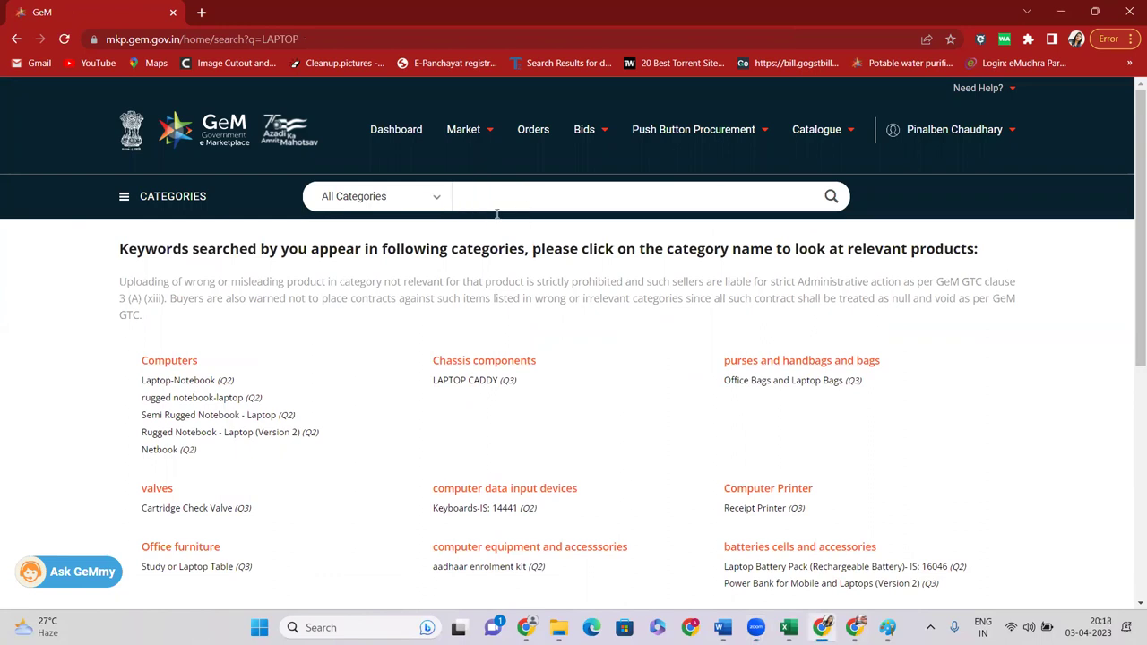
left_click(194, 385)
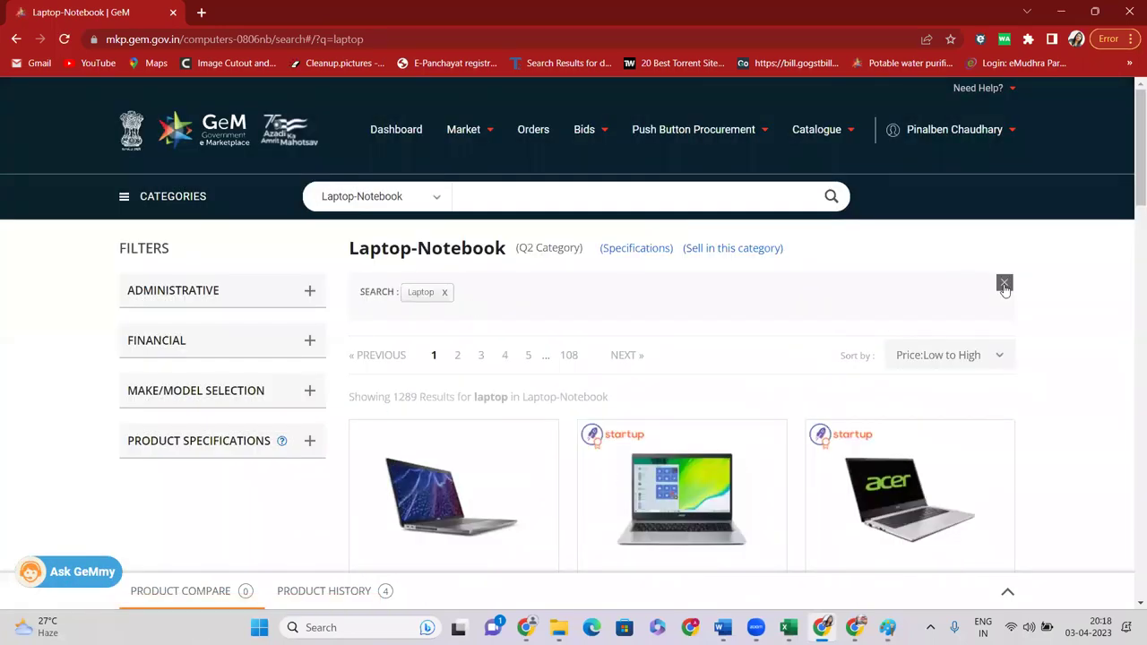
left_click(1005, 286)
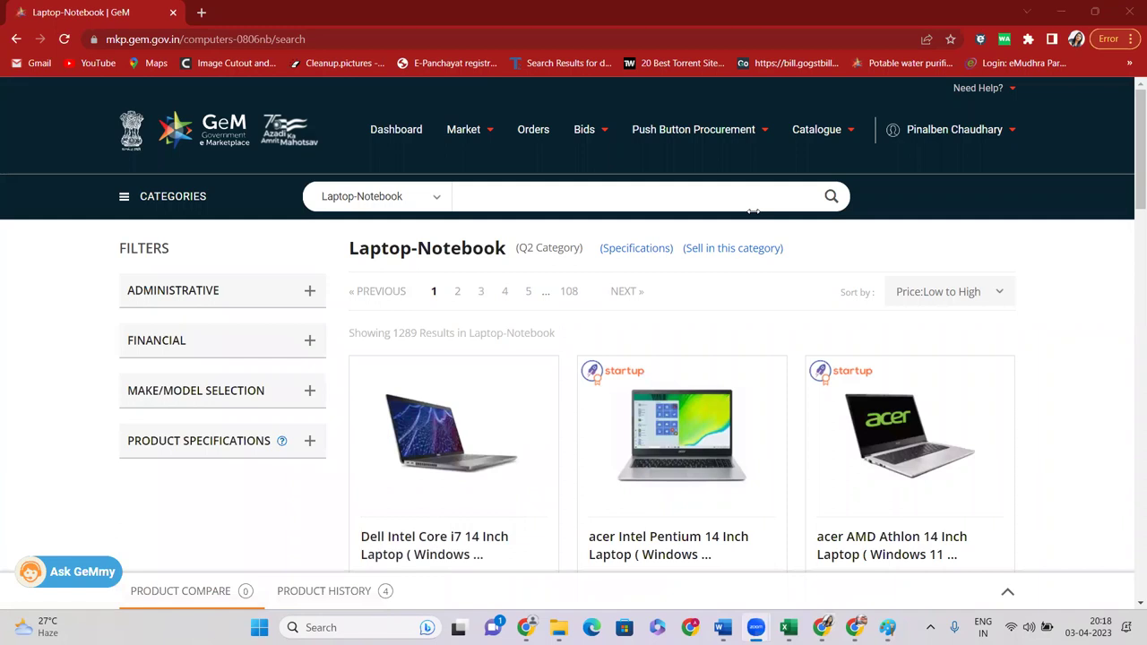
Search all categories for LED LIGHT
left_click(391, 196)
left_click(383, 219)
left_click(500, 192)
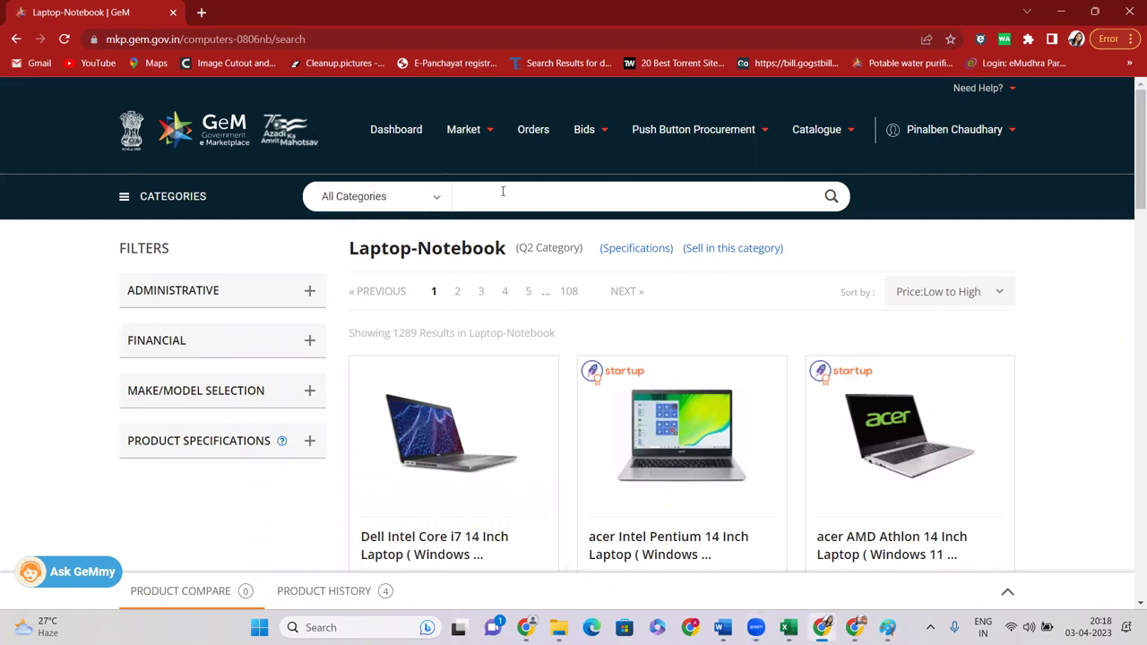
type("LED LIGHT")
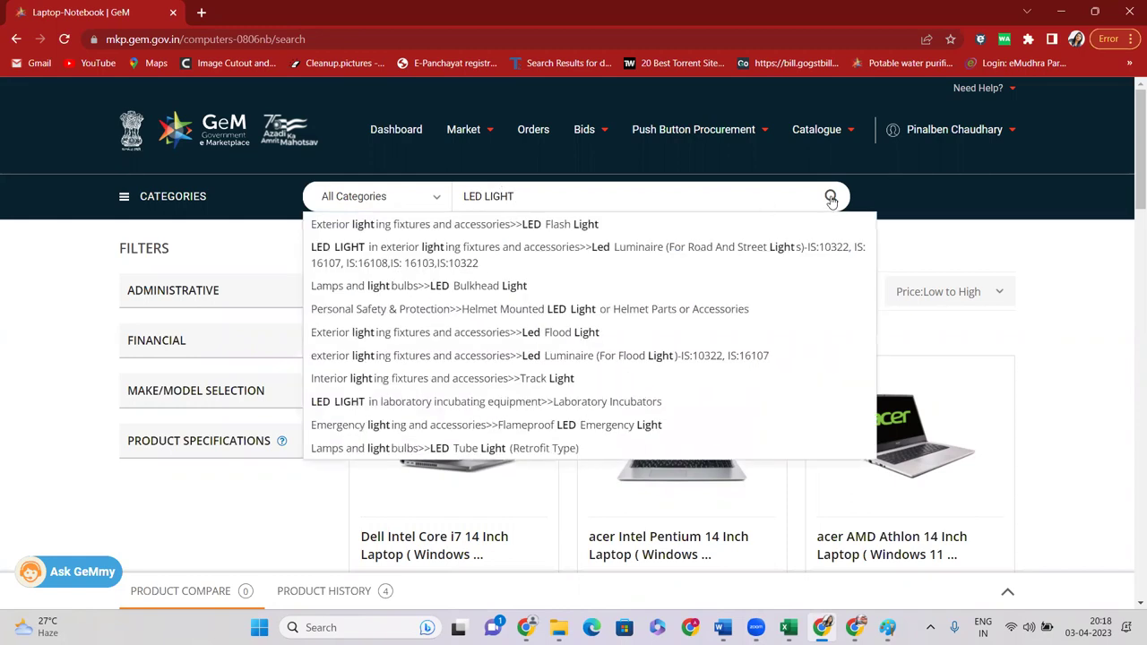
key("Return")
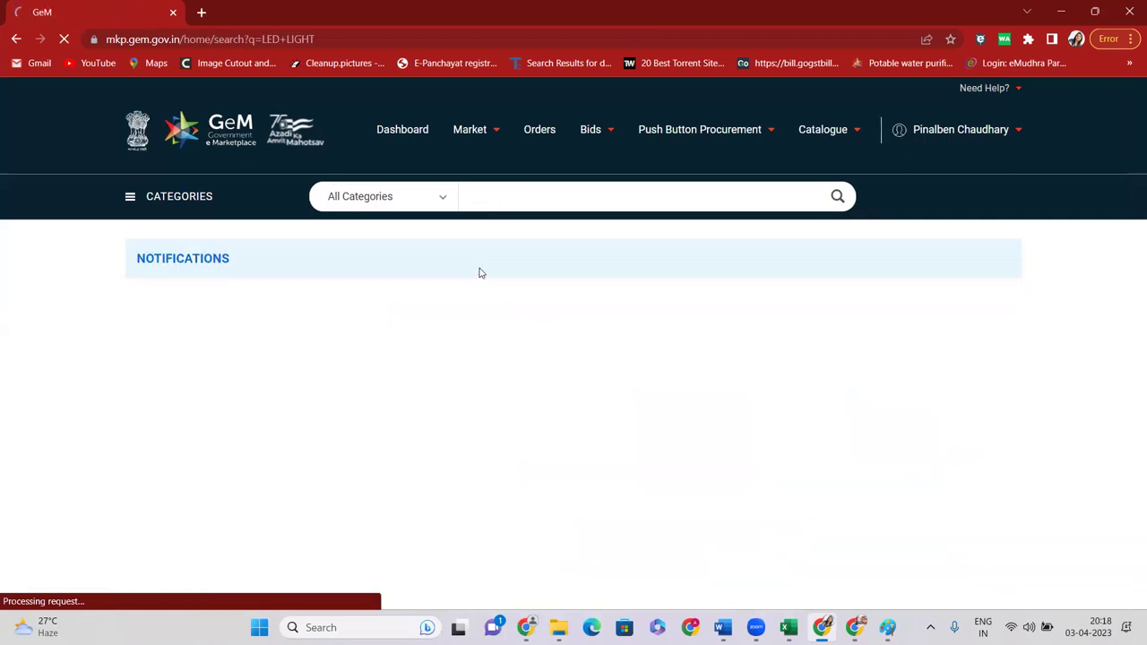
Open the Led Flood Light category and remove the Led Light keyword filter
scroll(440, 294, "down", 3)
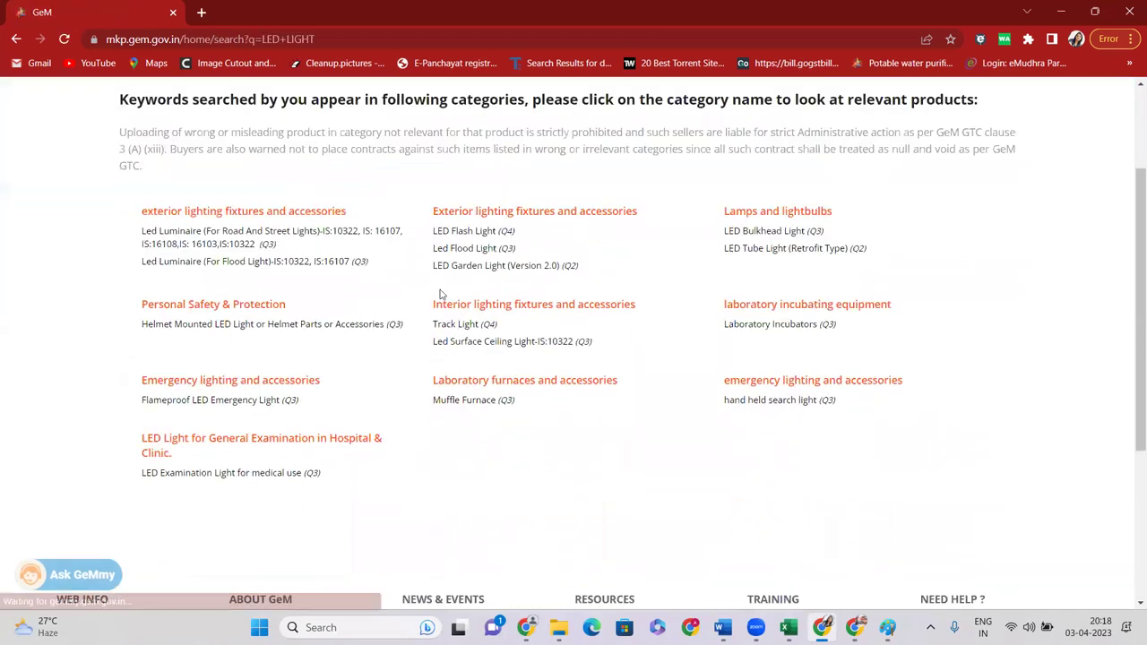
left_click(481, 254)
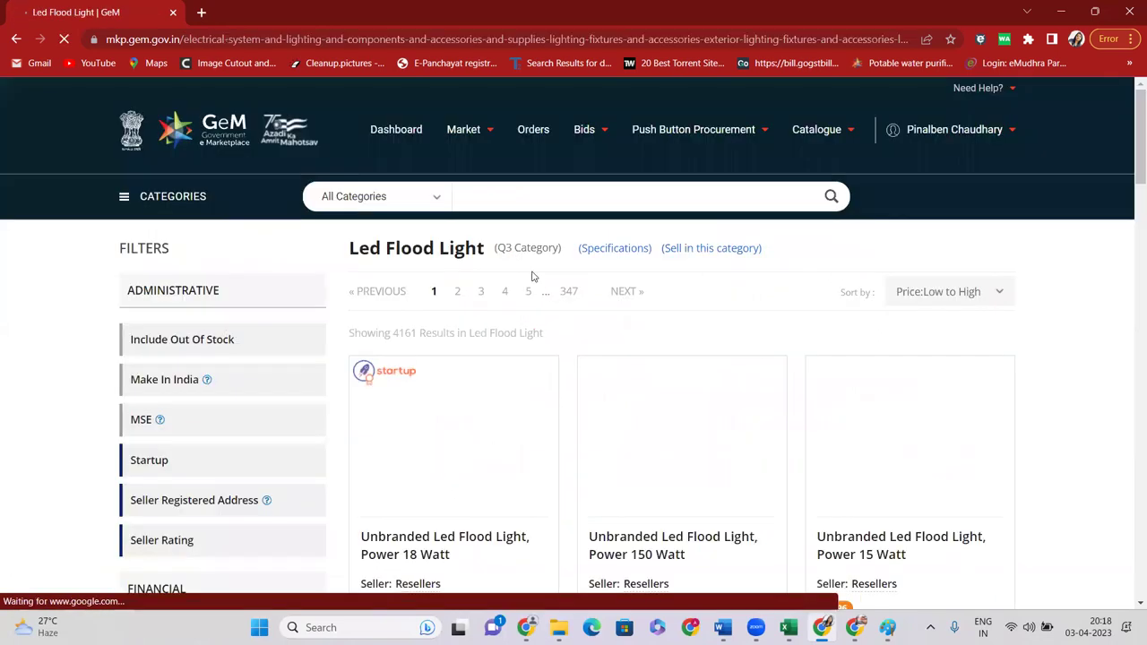
scroll(533, 276, "down", 2)
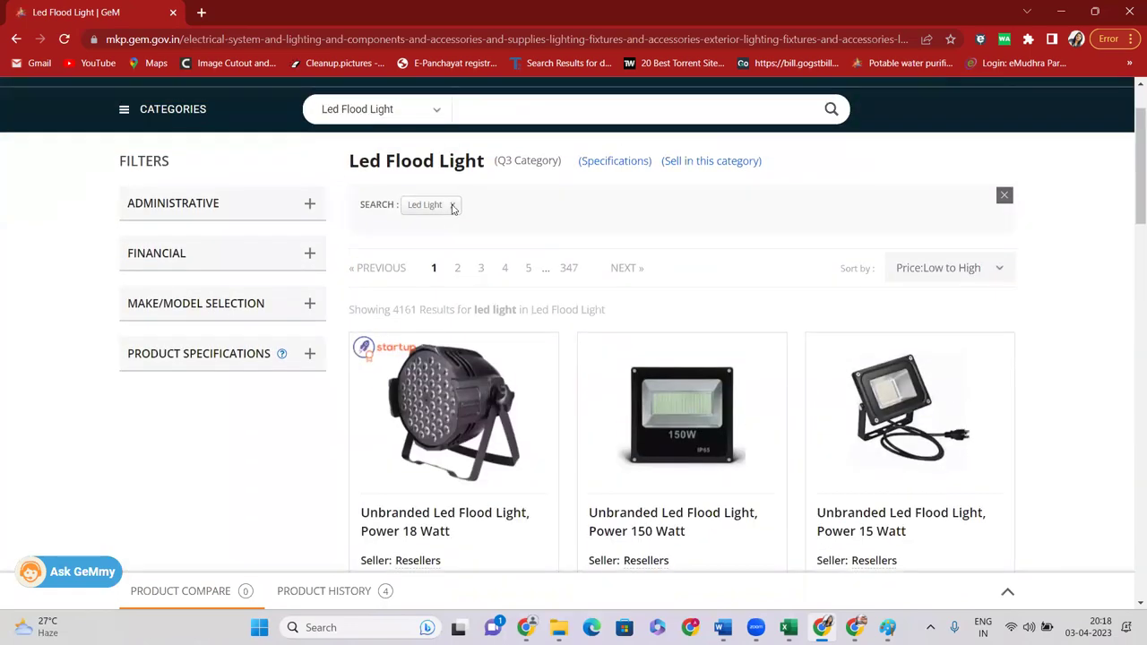
left_click(453, 206)
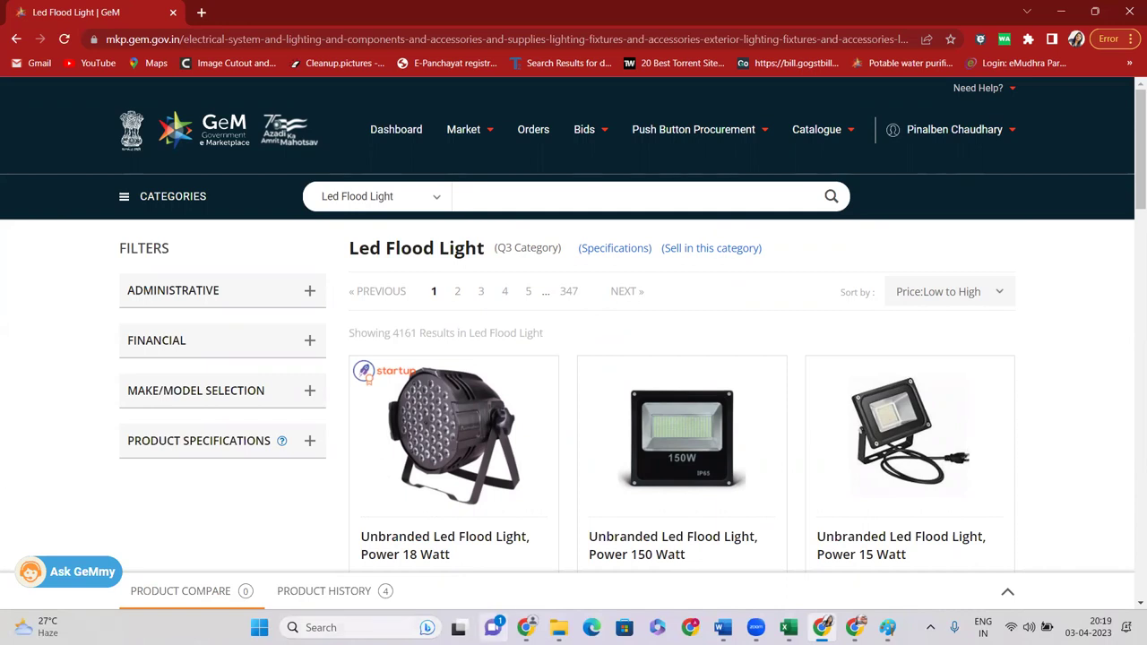
Sort the Led Flood Light results by Price: High to Low
scroll(536, 304, "down", 3)
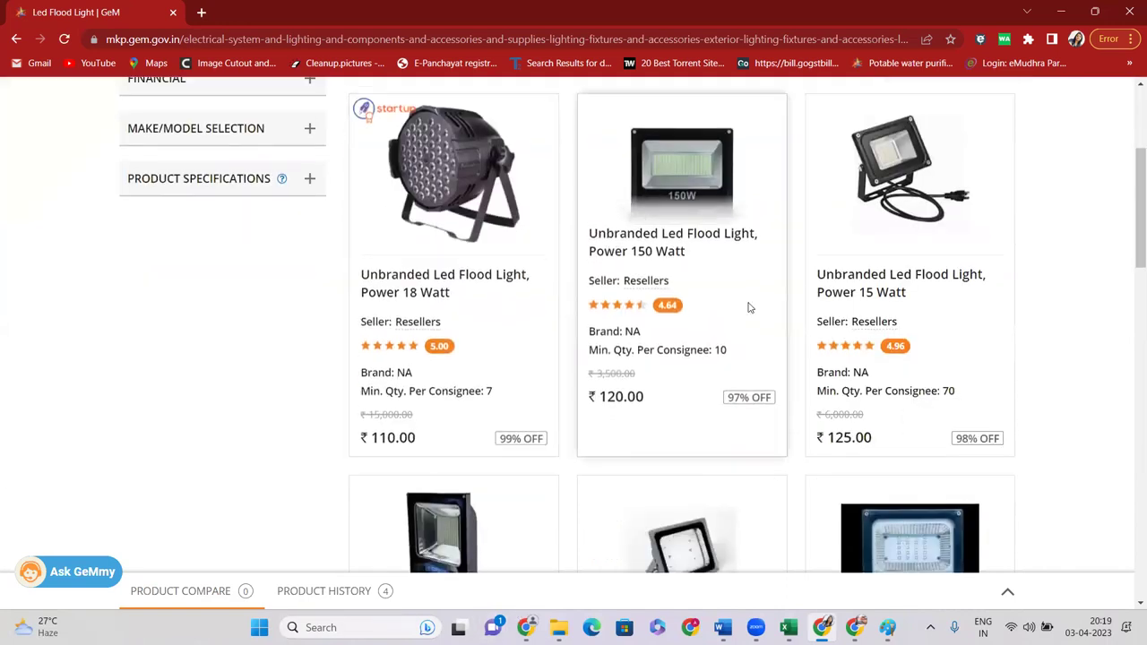
scroll(748, 308, "up", 4)
left_click(950, 305)
left_click(952, 328)
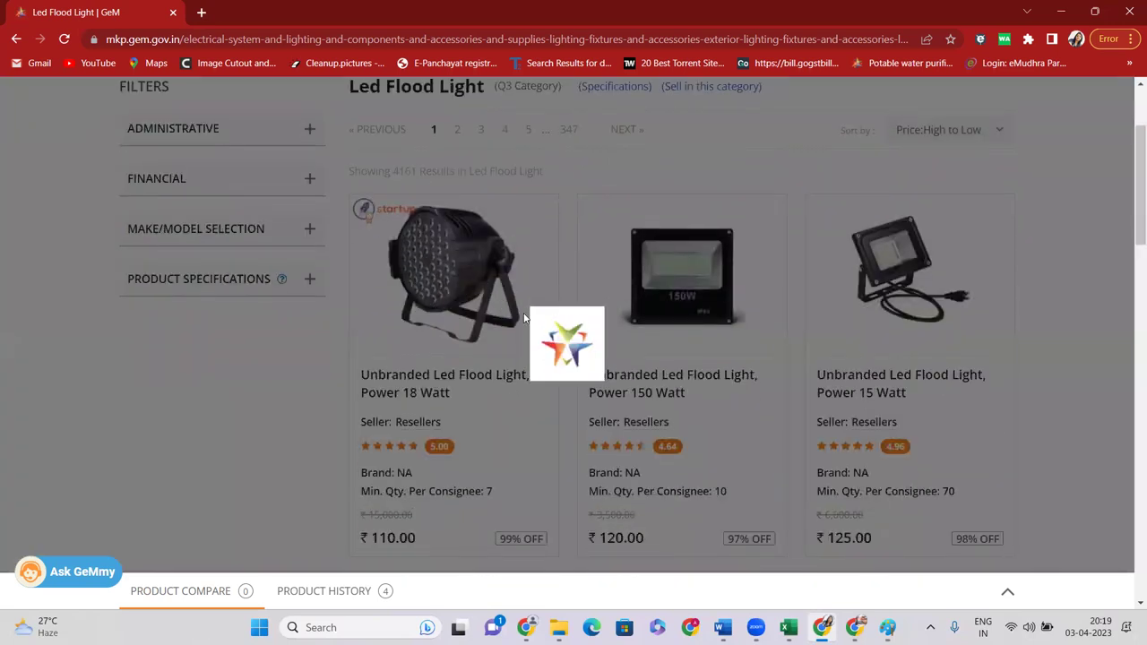
Go to page 3 of the sorted results
scroll(520, 328, "down", 3)
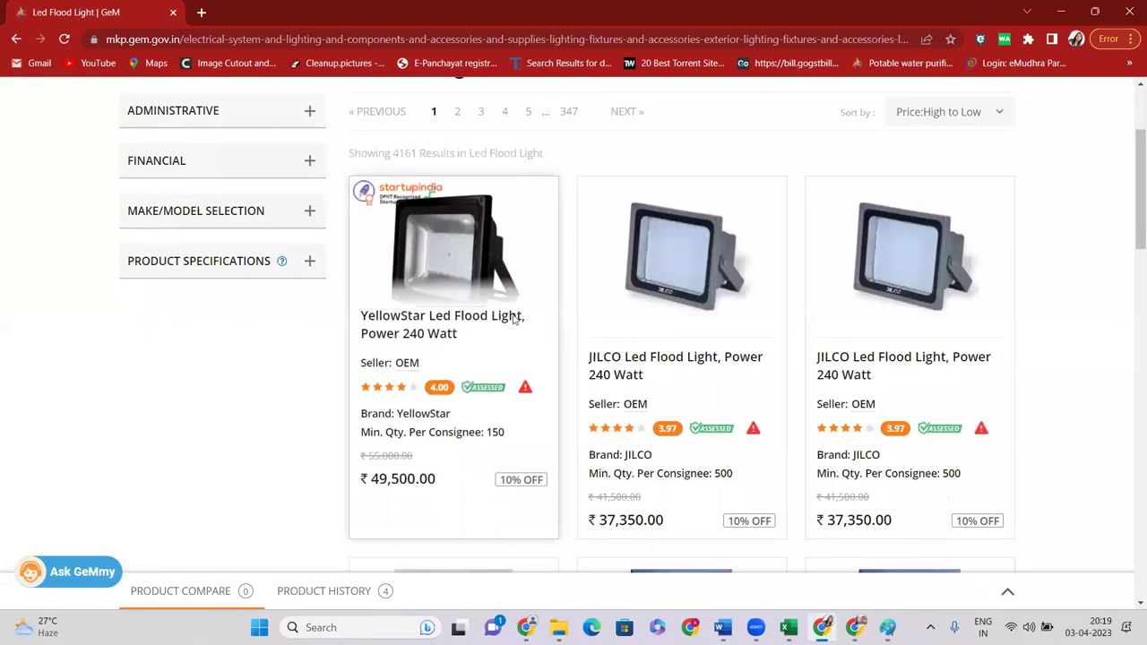
scroll(663, 335, "down", 10)
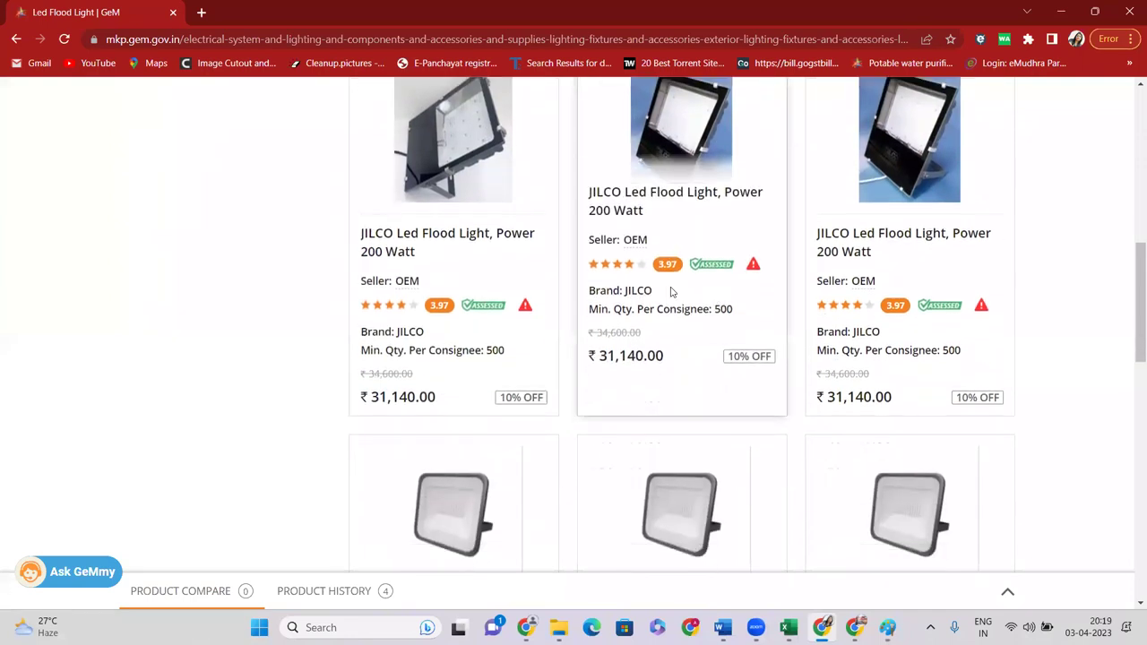
scroll(527, 322, "down", 5)
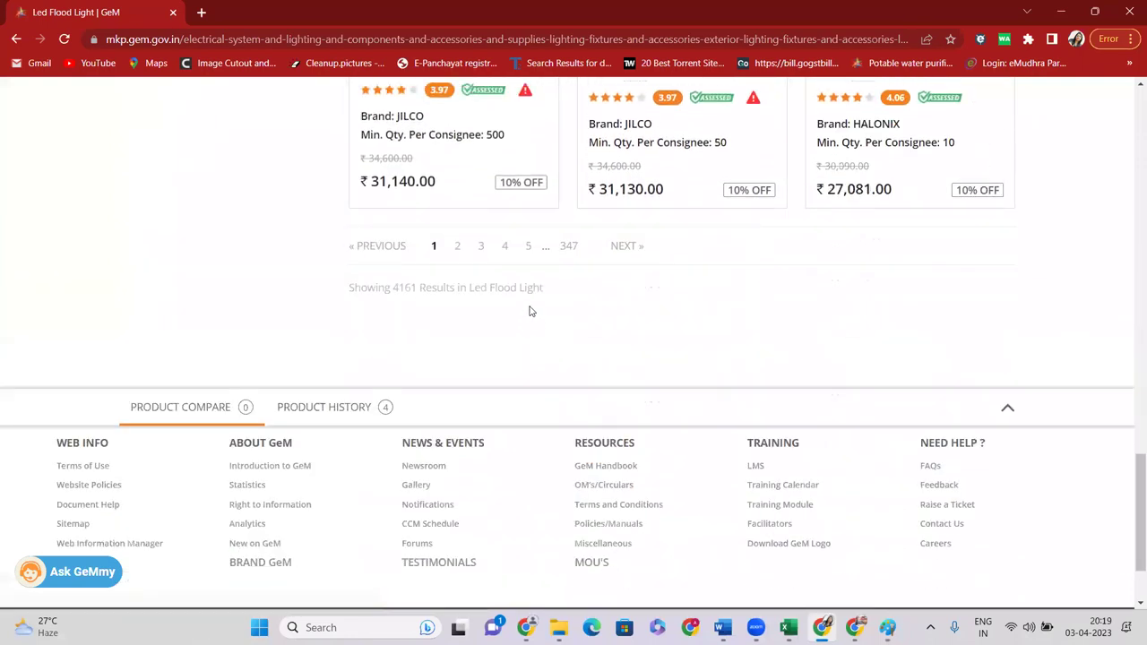
scroll(610, 300, "up", 3)
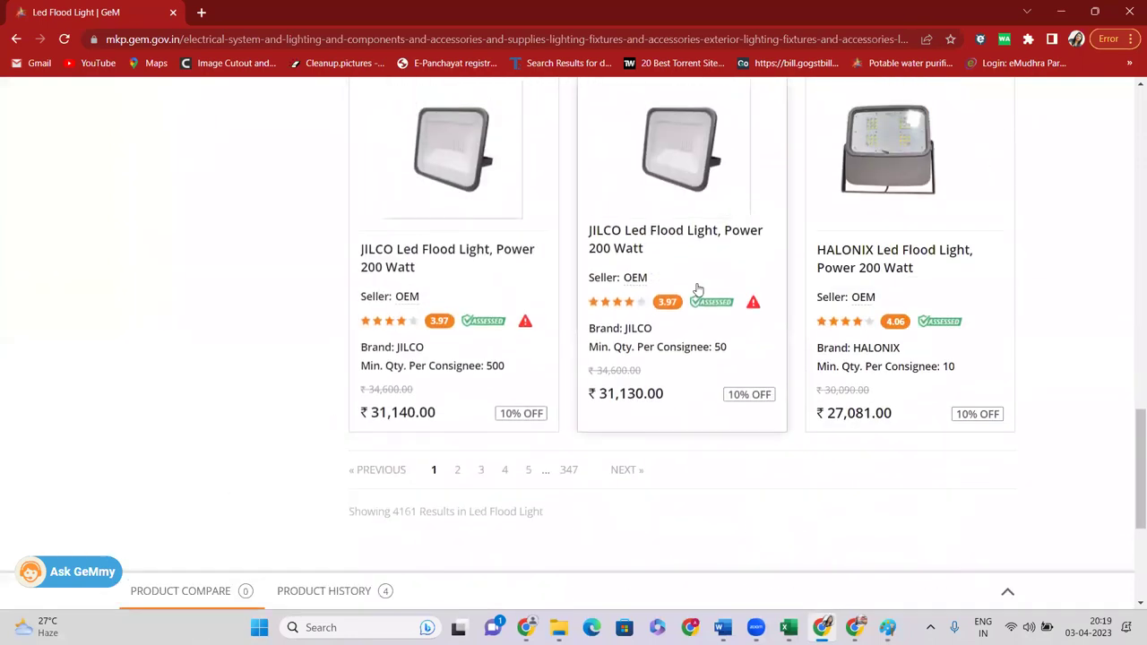
left_click(482, 470)
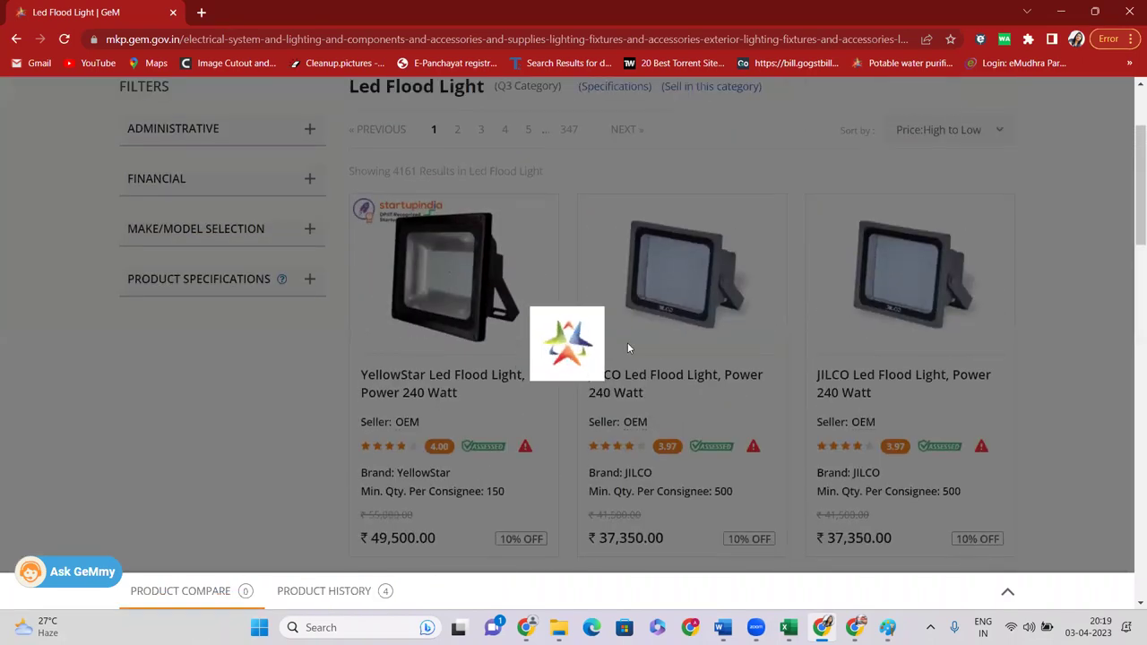
scroll(574, 340, "down", 1)
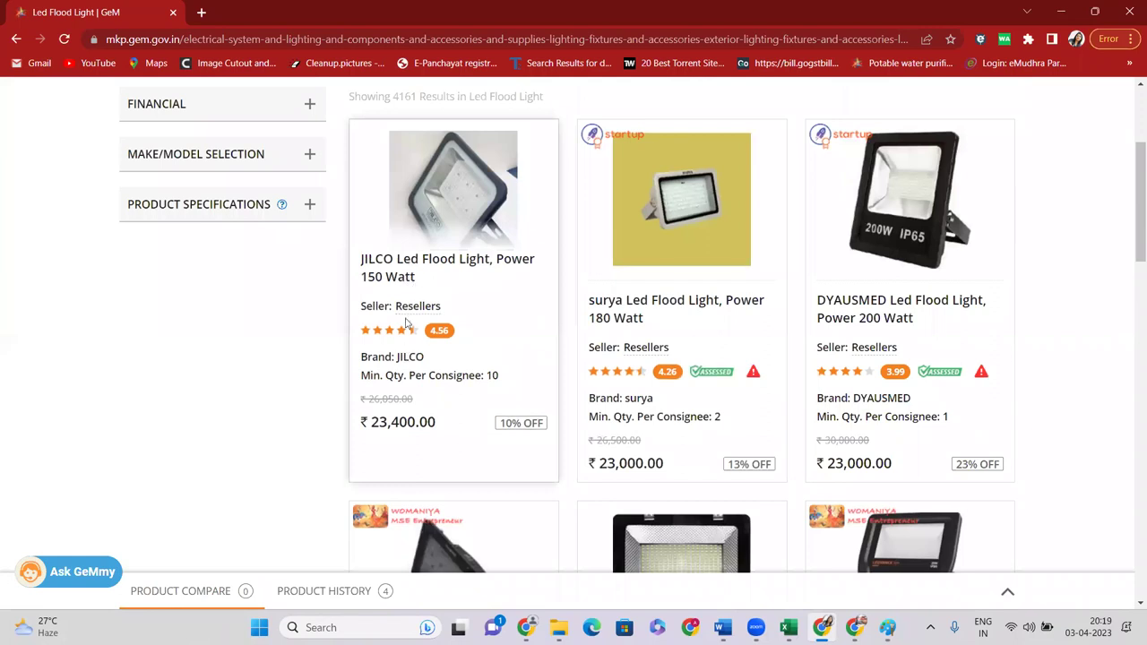
Open the JILCO 150 Watt flood light in a new tab and switch to it
double_click(438, 306)
right_click(394, 269)
left_click(439, 275)
left_click(292, 23)
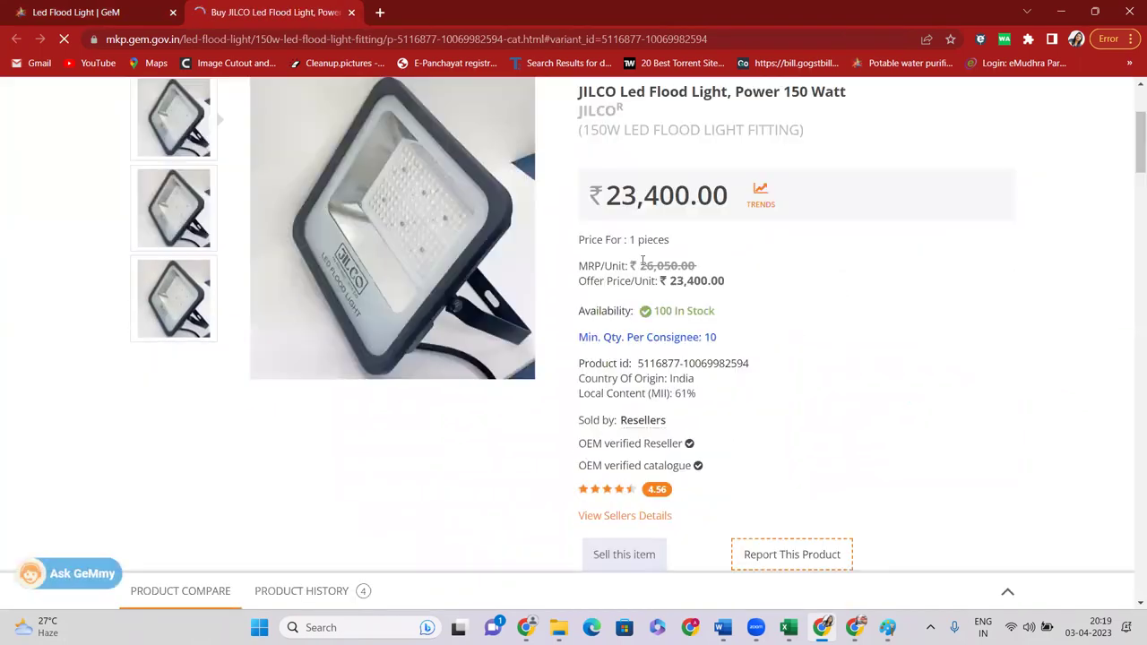
Review the JILCO page's OEM verified reseller and brand details, then return to the listing
scroll(602, 356, "down", 2)
left_click_drag(583, 282, 686, 288)
scroll(672, 313, "up", 4)
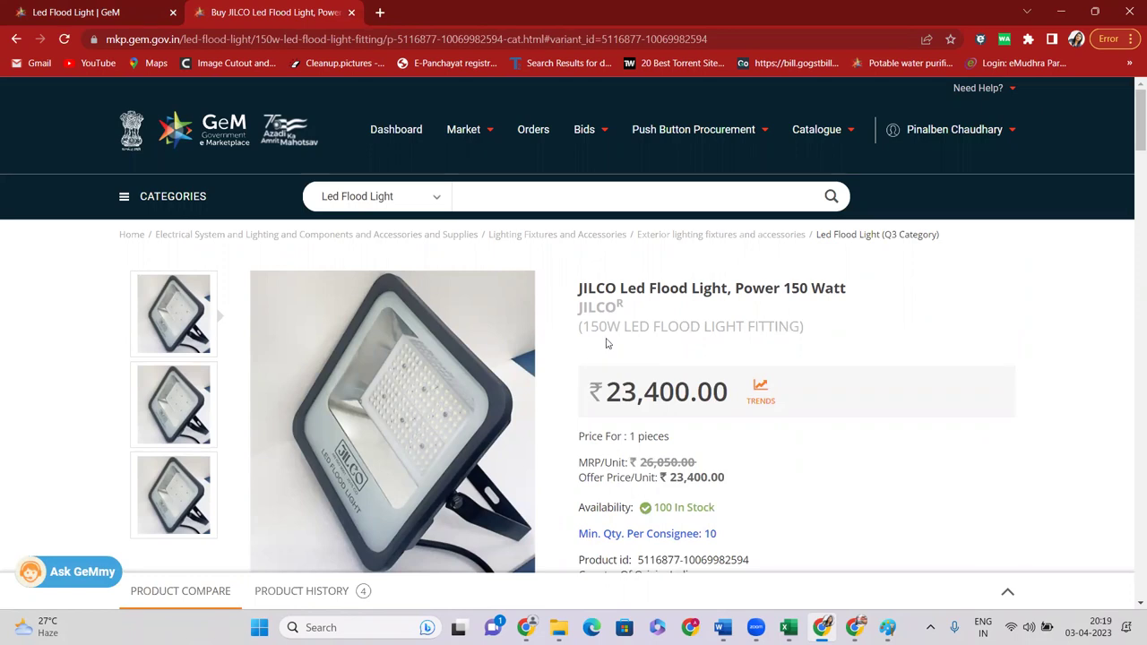
left_click_drag(581, 313, 625, 310)
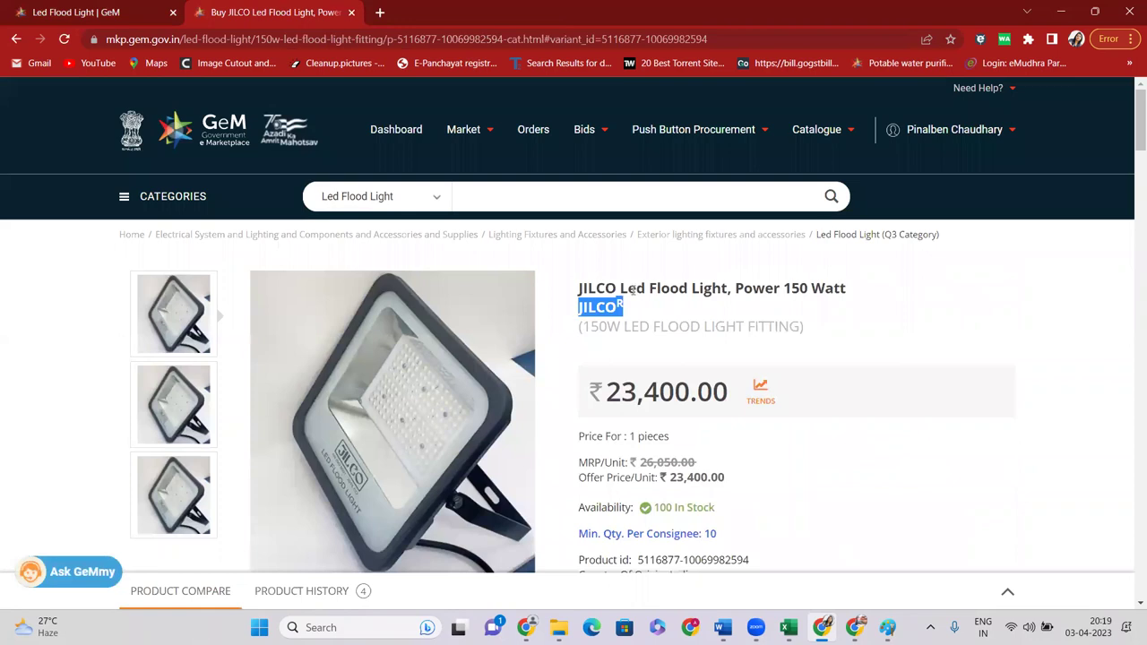
left_click(583, 312)
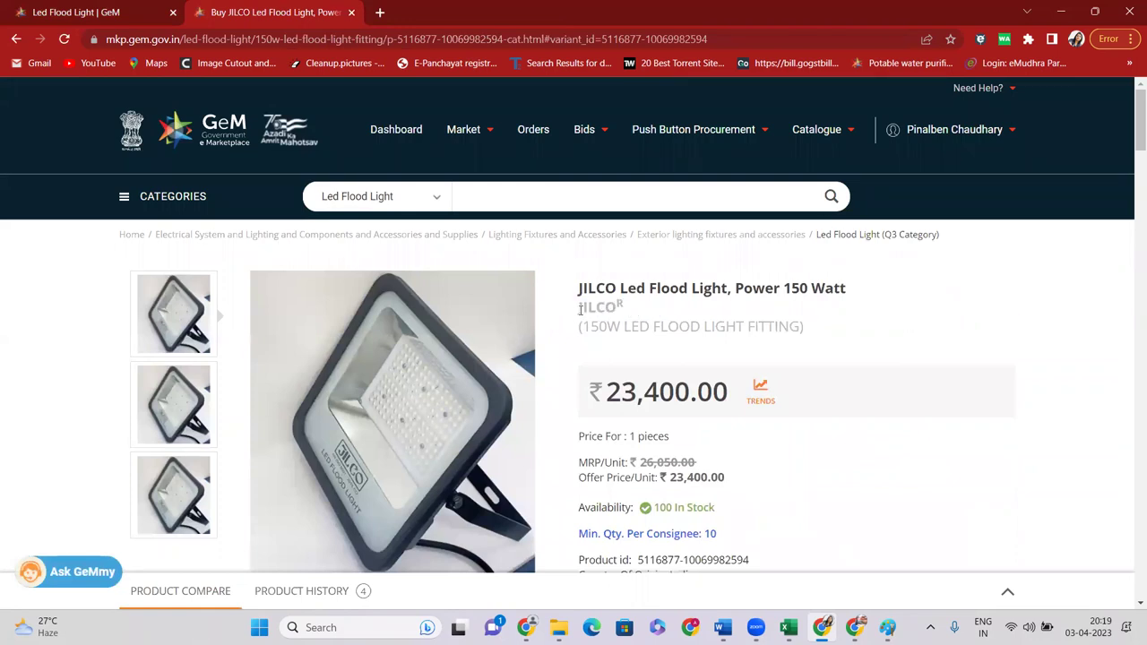
left_click_drag(580, 309, 637, 312)
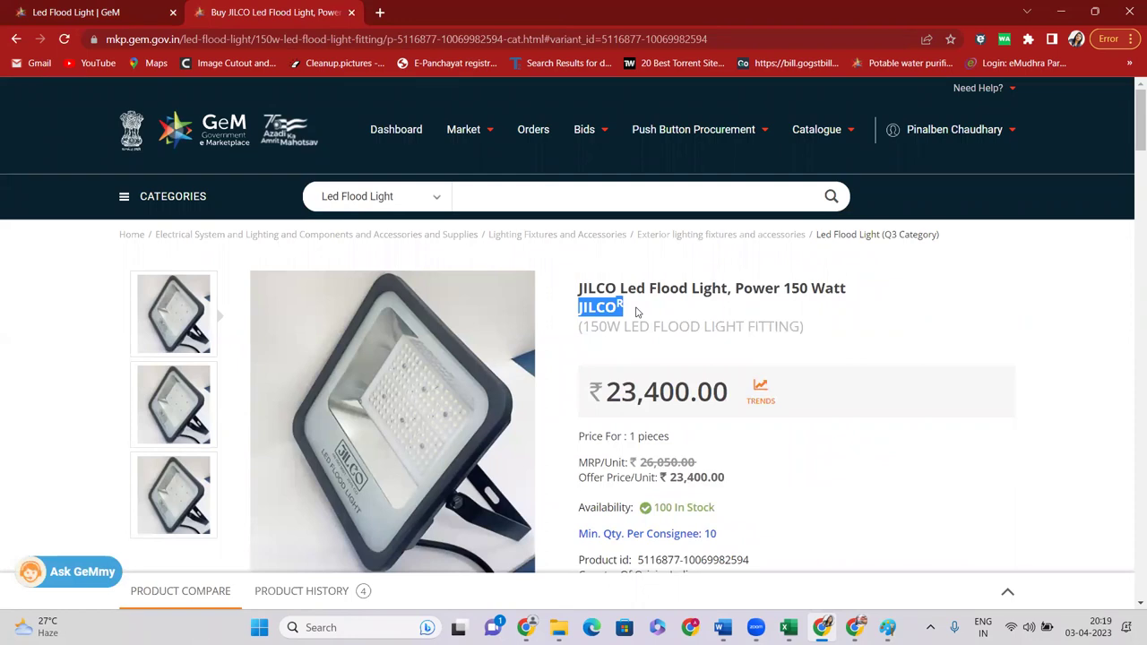
left_click(126, 18)
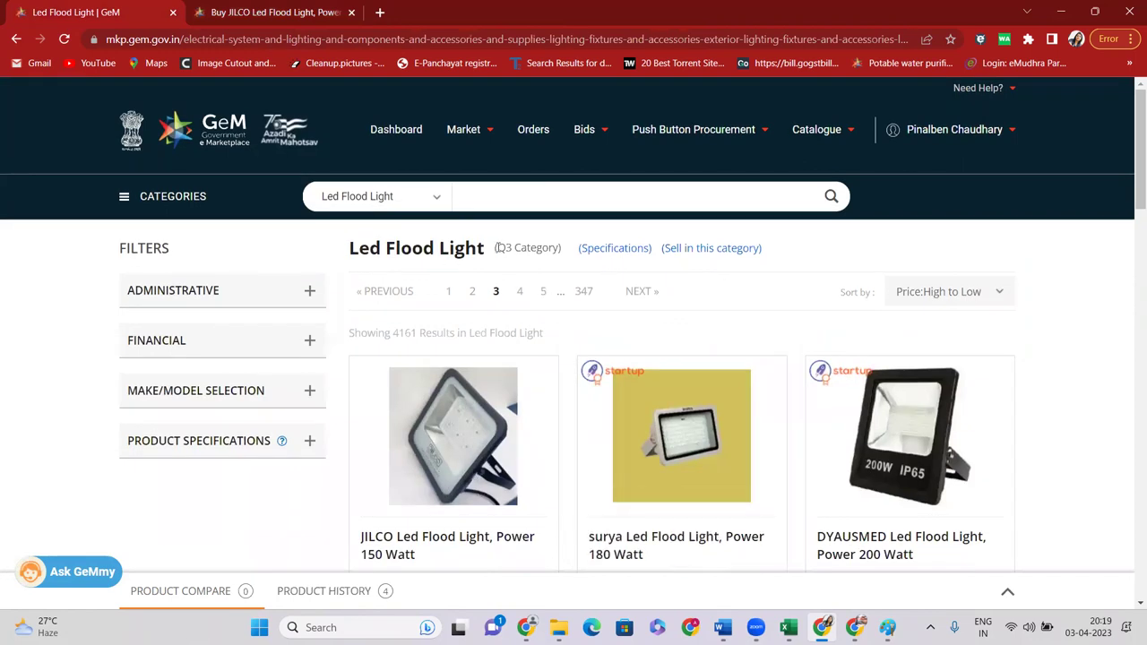
Open the surya flood light in a background tab, check its OEM verification, and close it
scroll(500, 249, "down", 3)
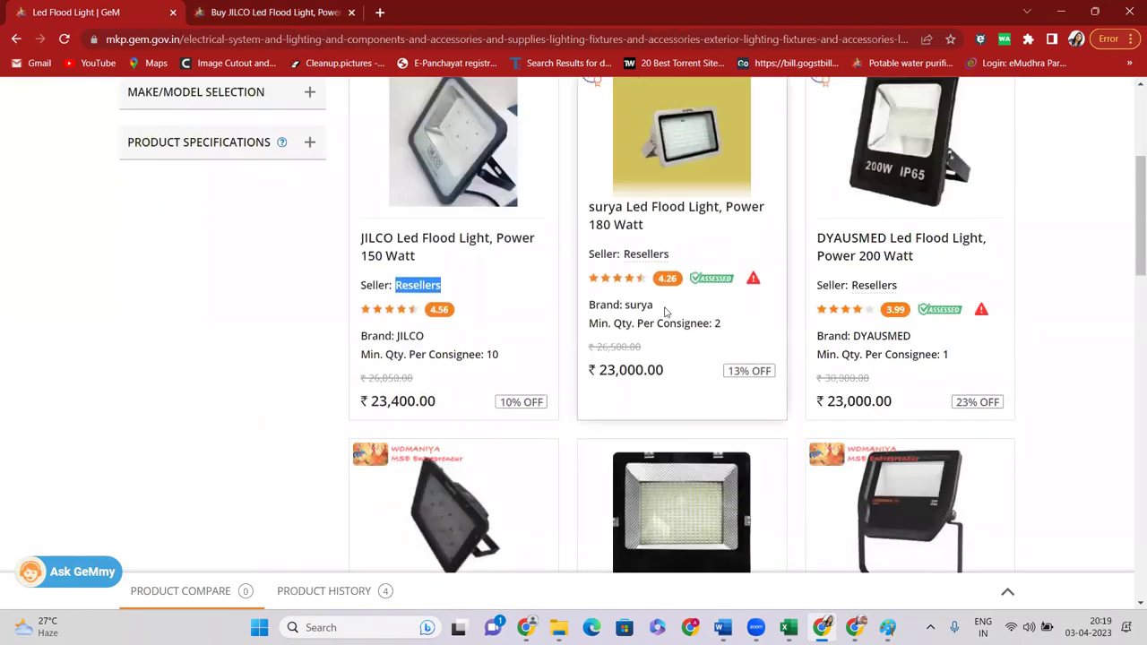
scroll(668, 312, "down", 5)
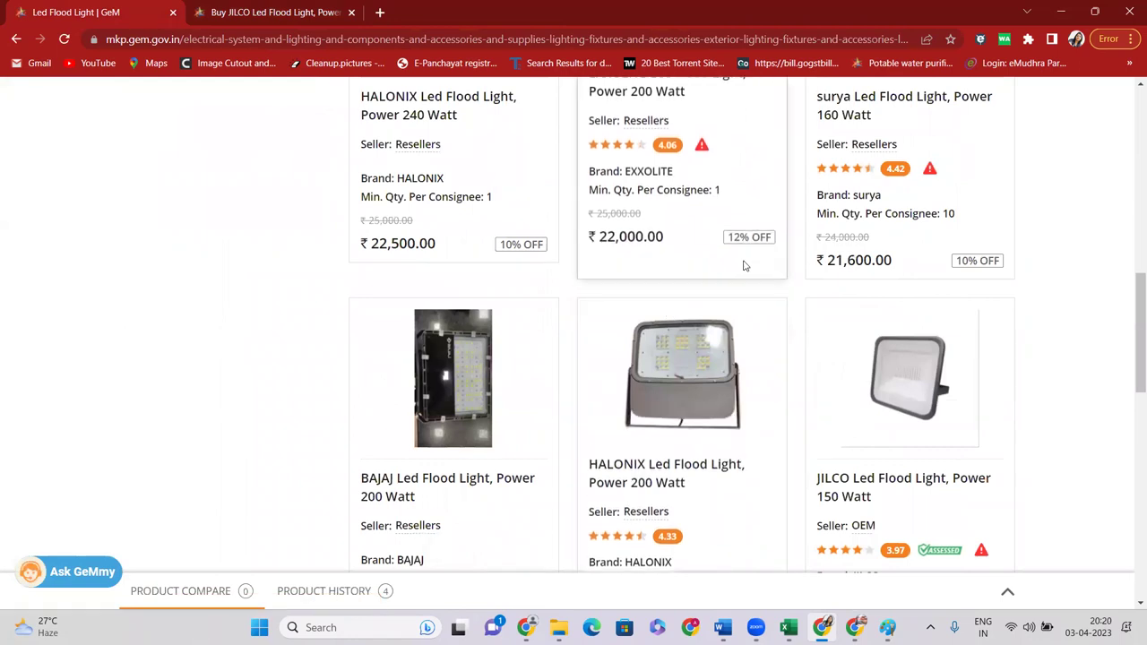
scroll(789, 256, "up", 2)
middle_click(852, 226)
left_click(550, 105)
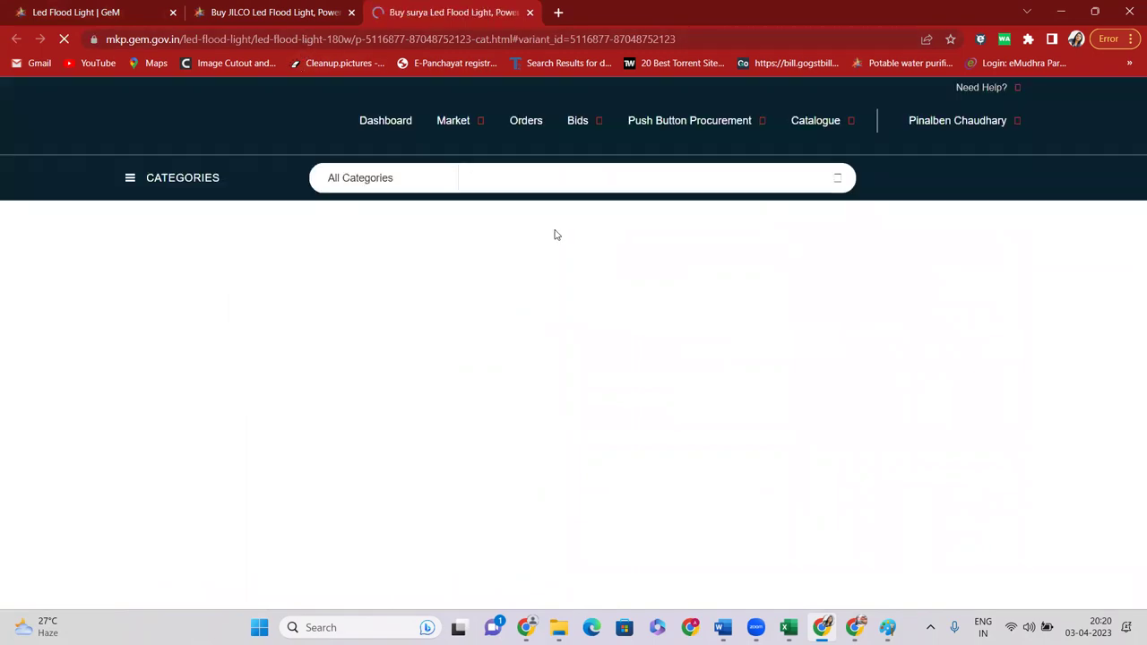
scroll(628, 351, "down", 4)
left_click_drag(579, 282, 660, 305)
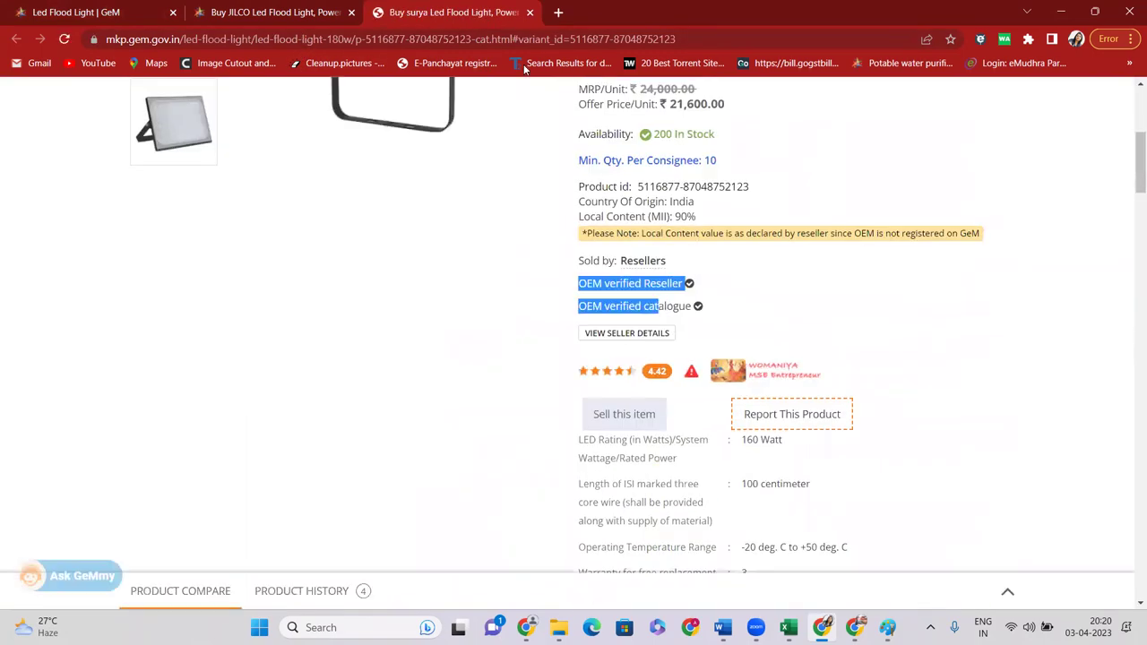
key("ctrl+w")
Close the JILCO tab, then open and close the BAJAJ flood light product page
scroll(583, 154, "down", 5)
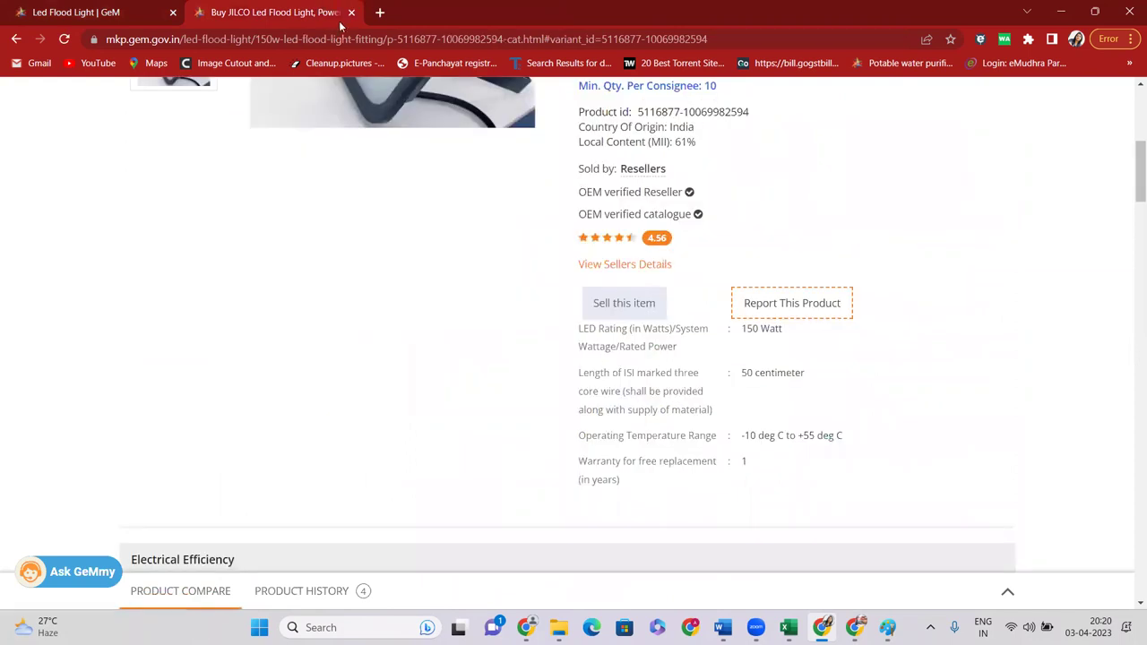
left_click(350, 13)
scroll(574, 278, "down", 5)
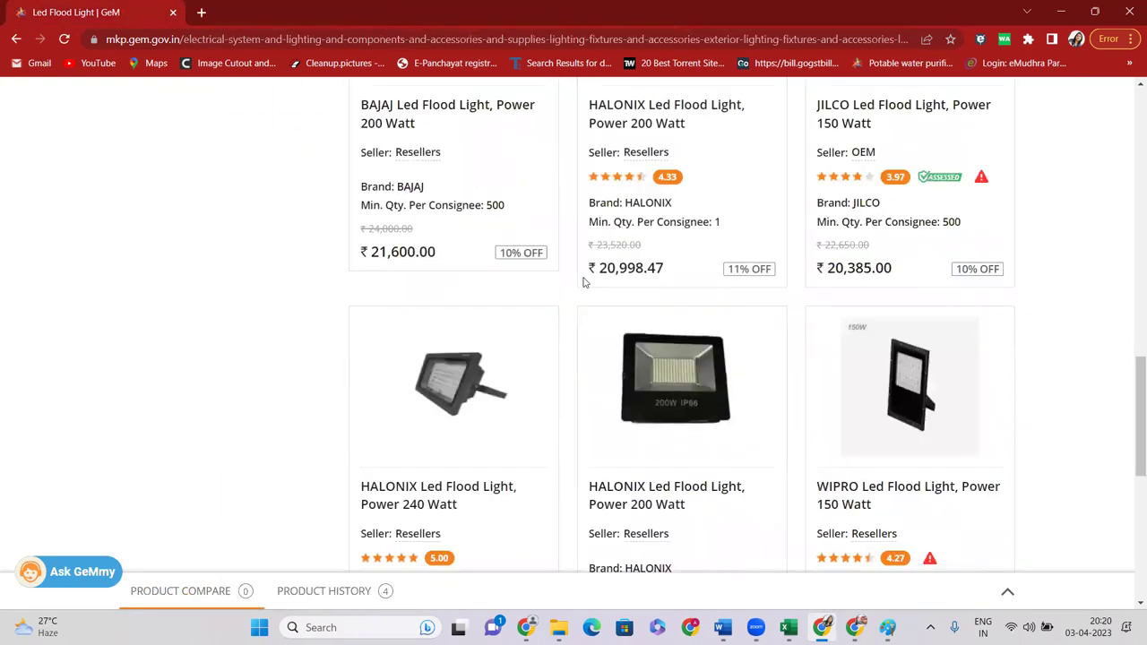
scroll(483, 262, "down", 5)
scroll(478, 259, "up", 6)
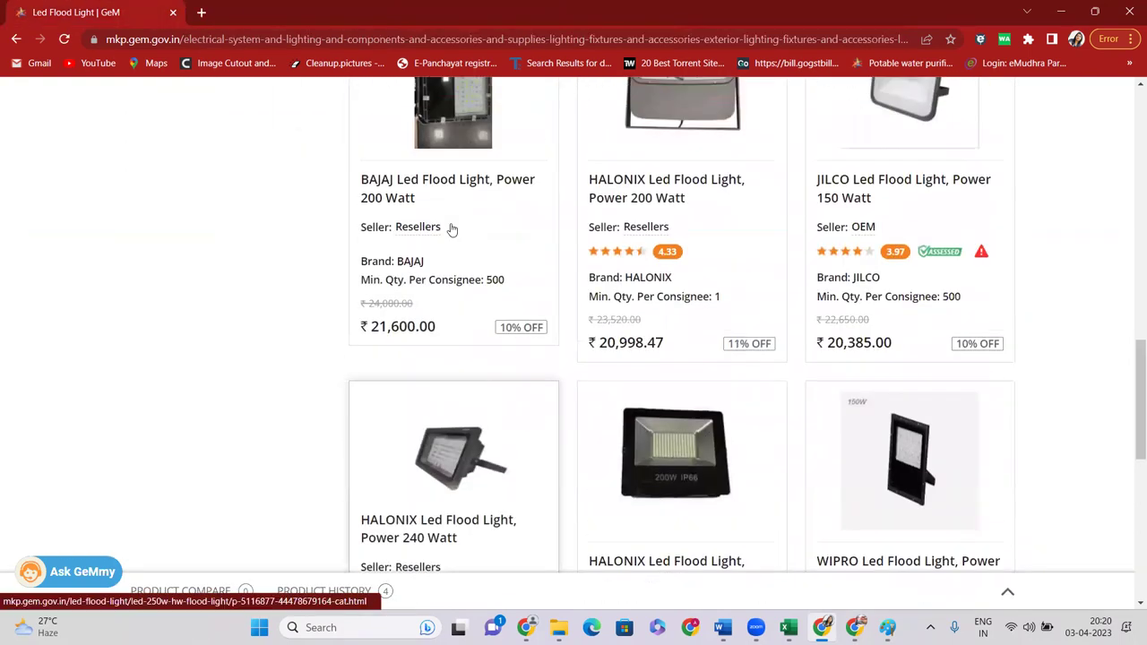
right_click(418, 148)
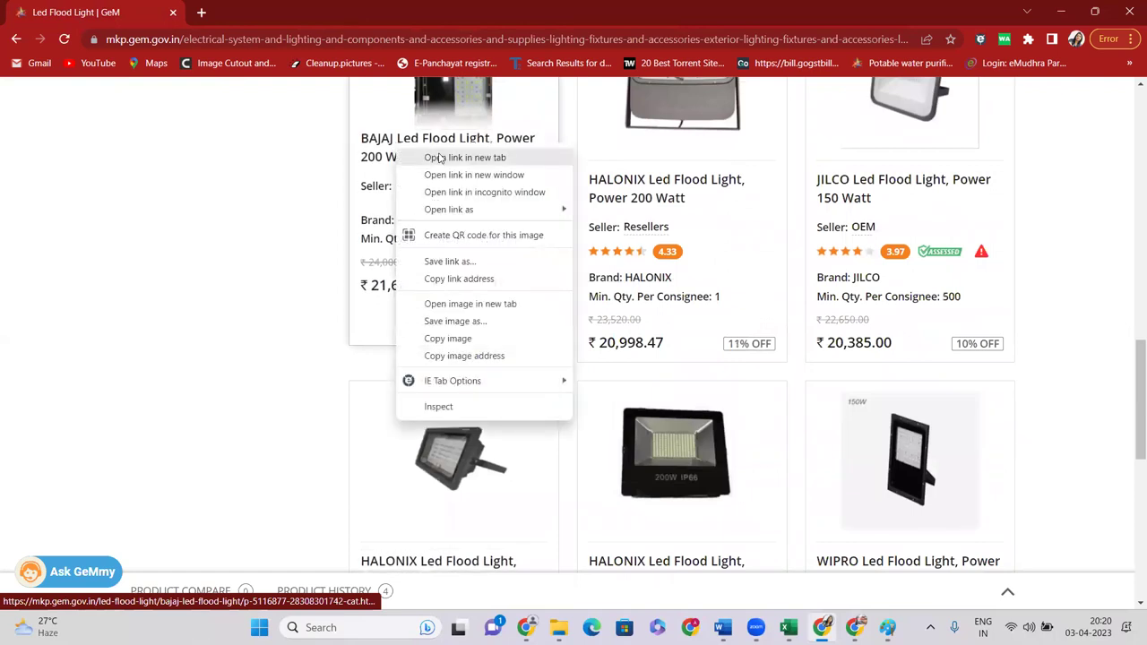
key("Escape")
left_click(440, 158)
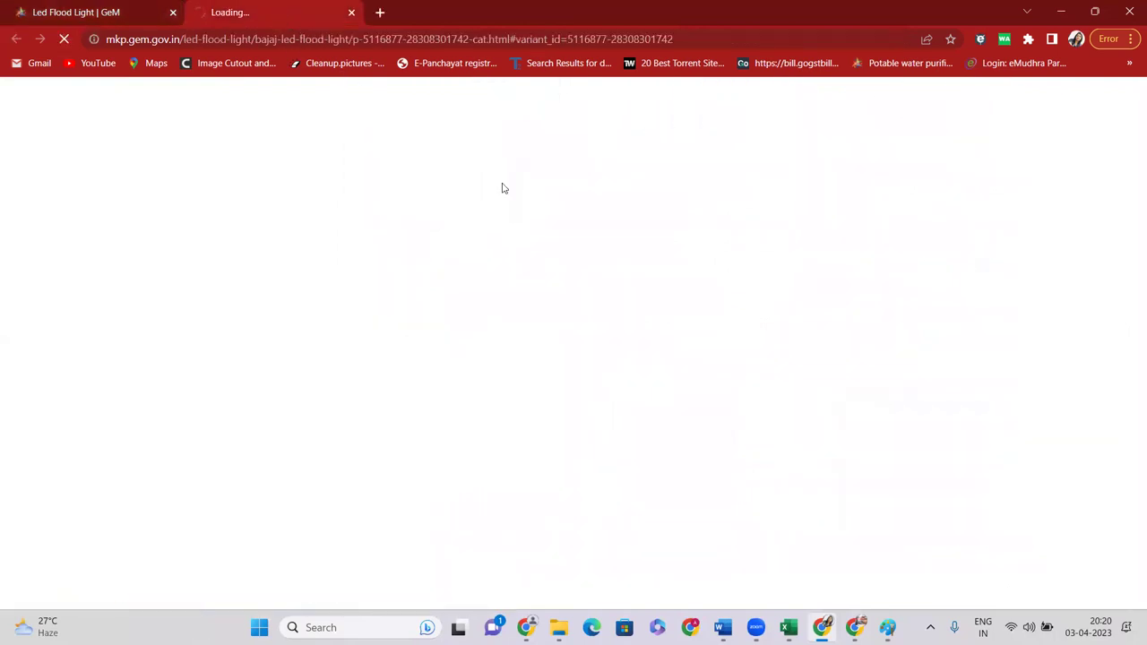
scroll(385, 94, "down", 5)
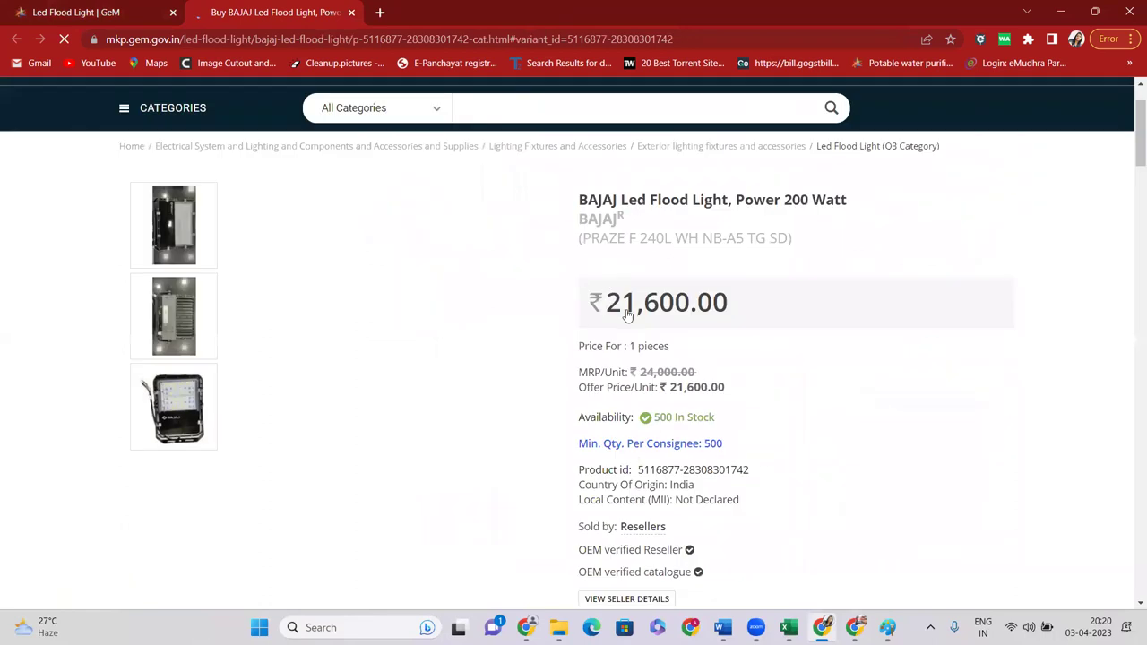
key("ctrl+w")
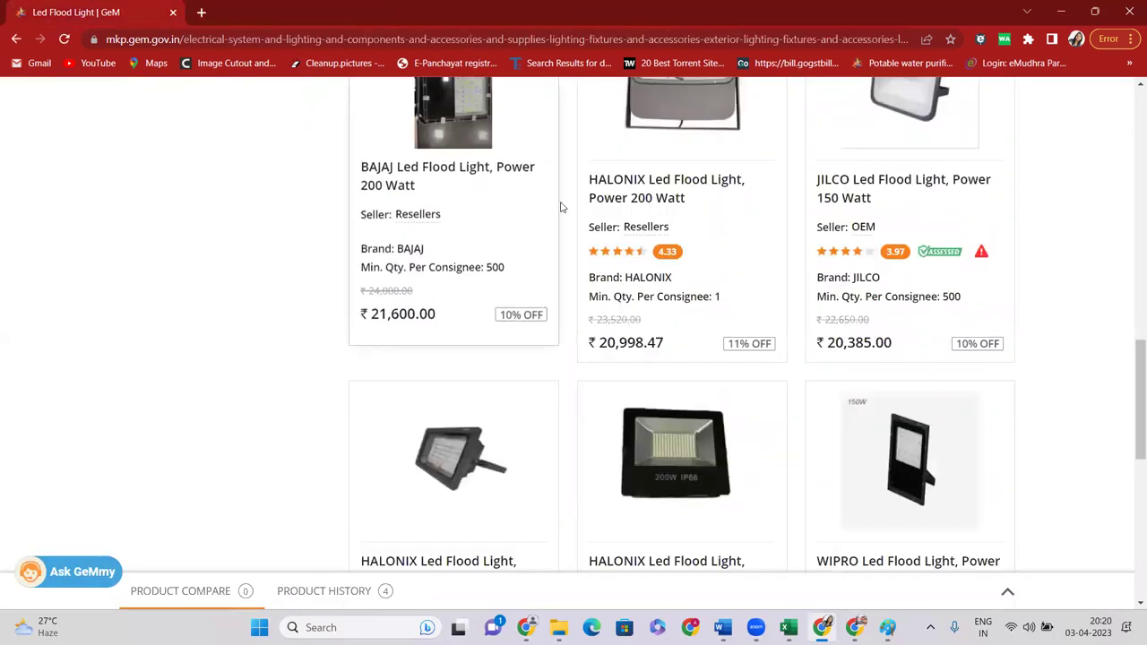
Move through the flood light results to pages 5 and 7
scroll(631, 296, "down", 5)
left_click(543, 333)
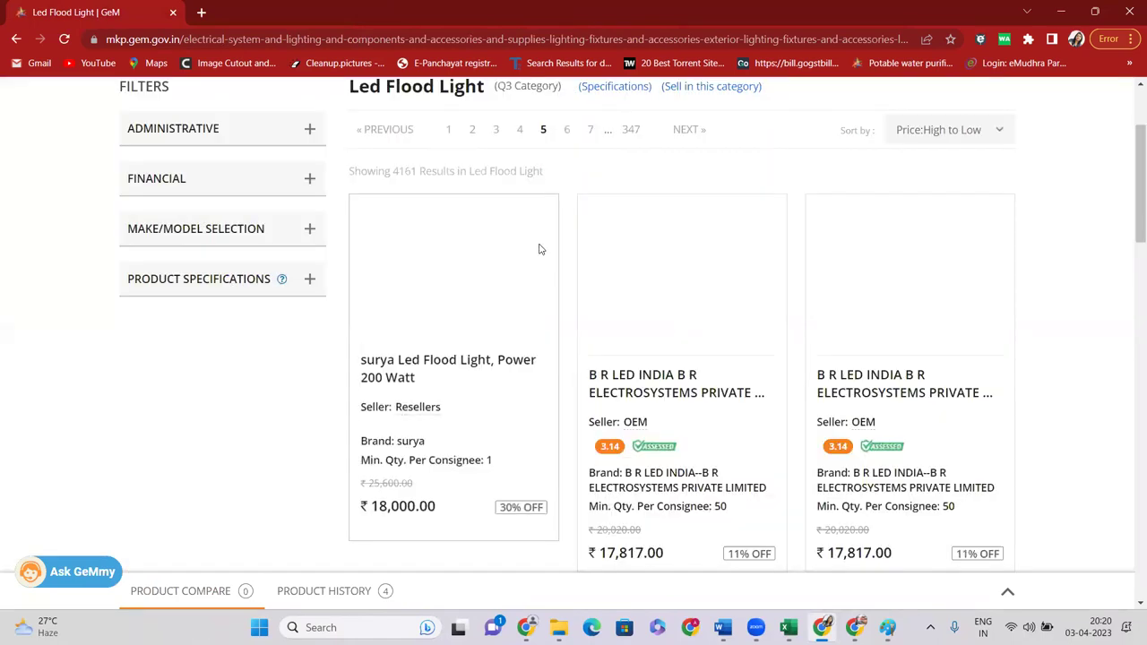
scroll(542, 254, "down", 12)
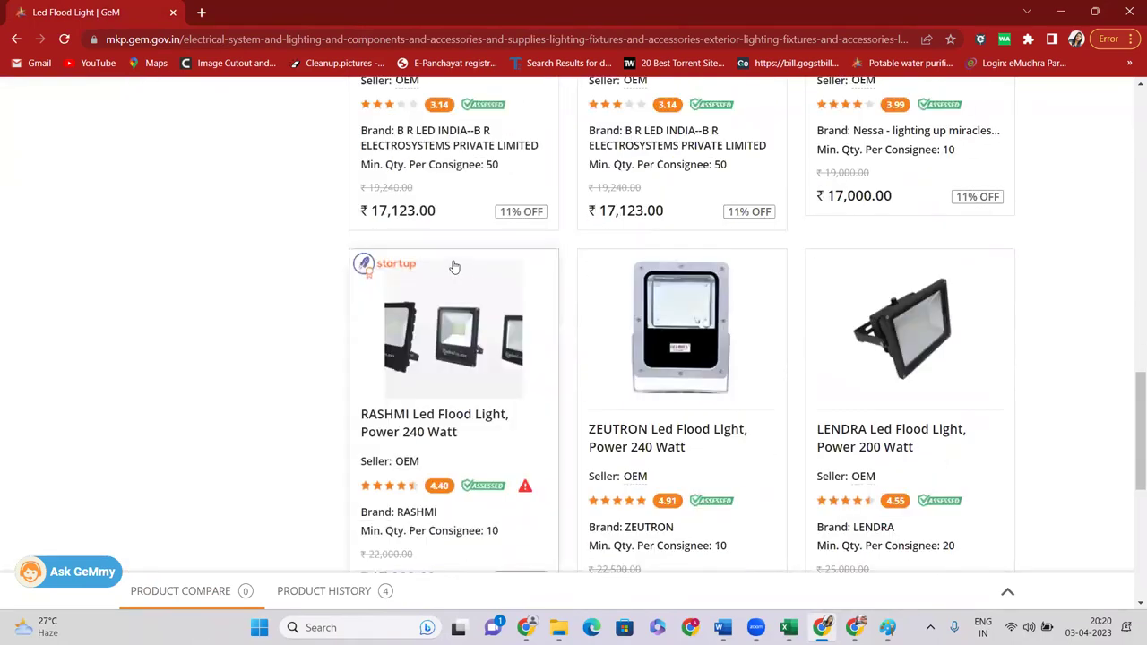
scroll(442, 177, "down", 4)
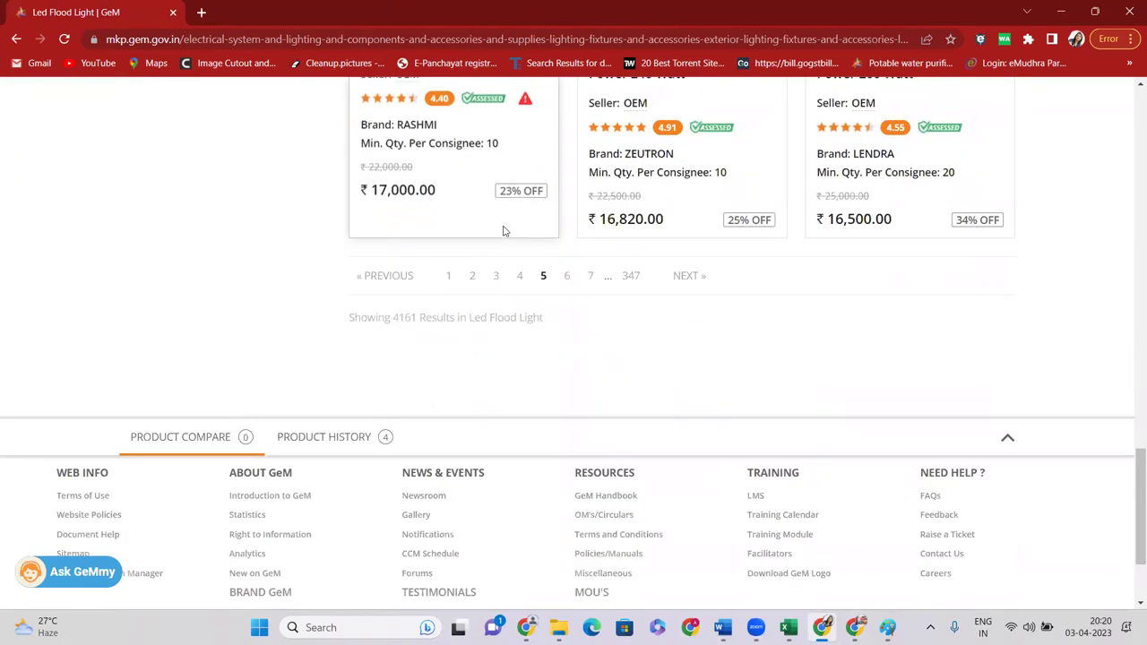
left_click(589, 275)
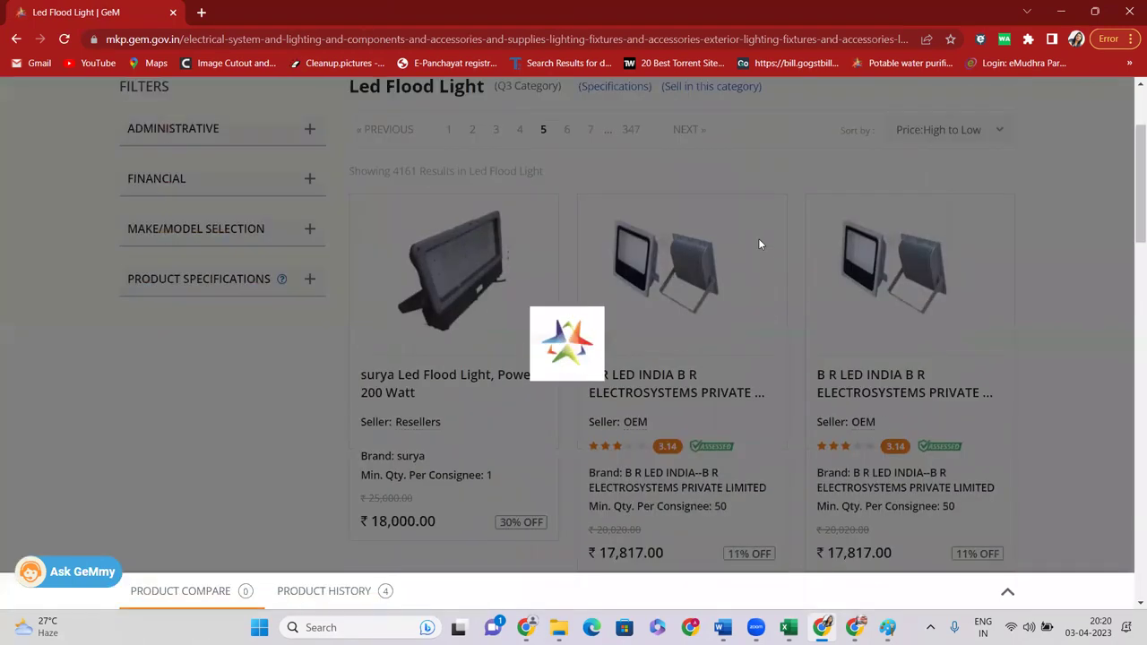
Open the ECOLINK 240 Watt flood light in a new tab
scroll(688, 274, "down", 5)
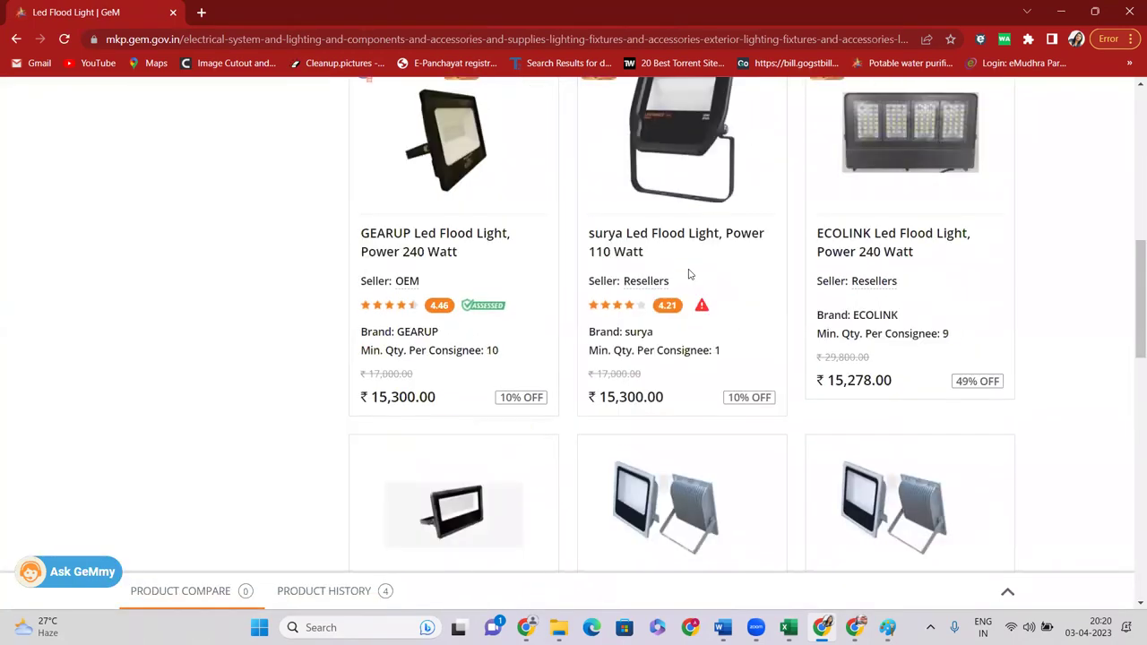
scroll(874, 268, "up", 1)
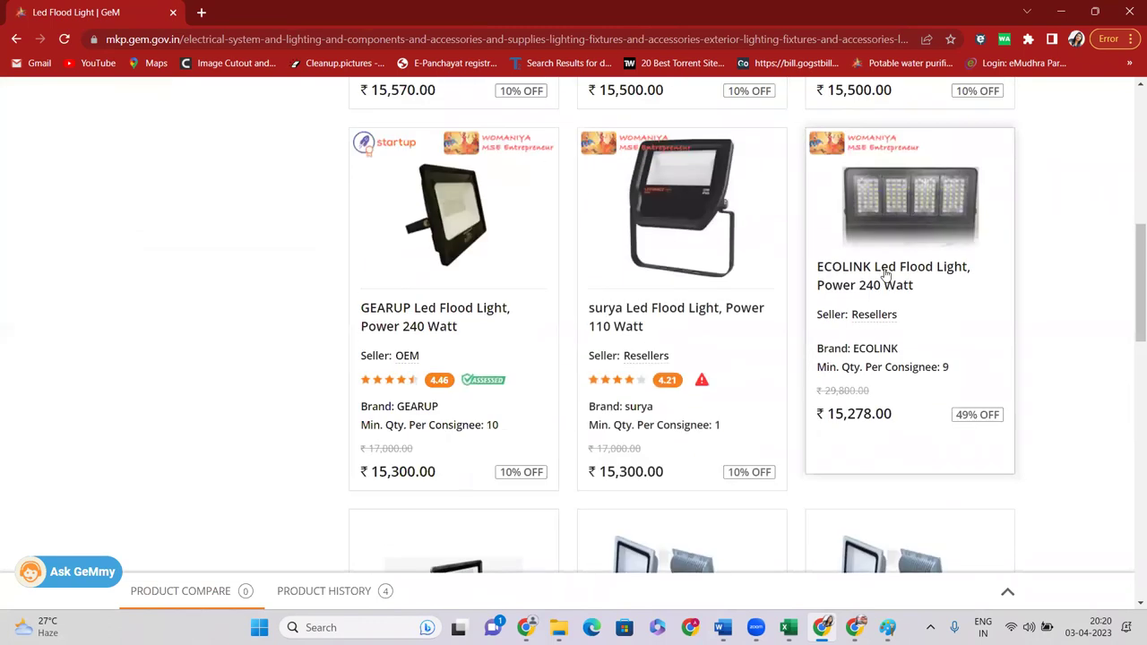
right_click(878, 271)
left_click(914, 282)
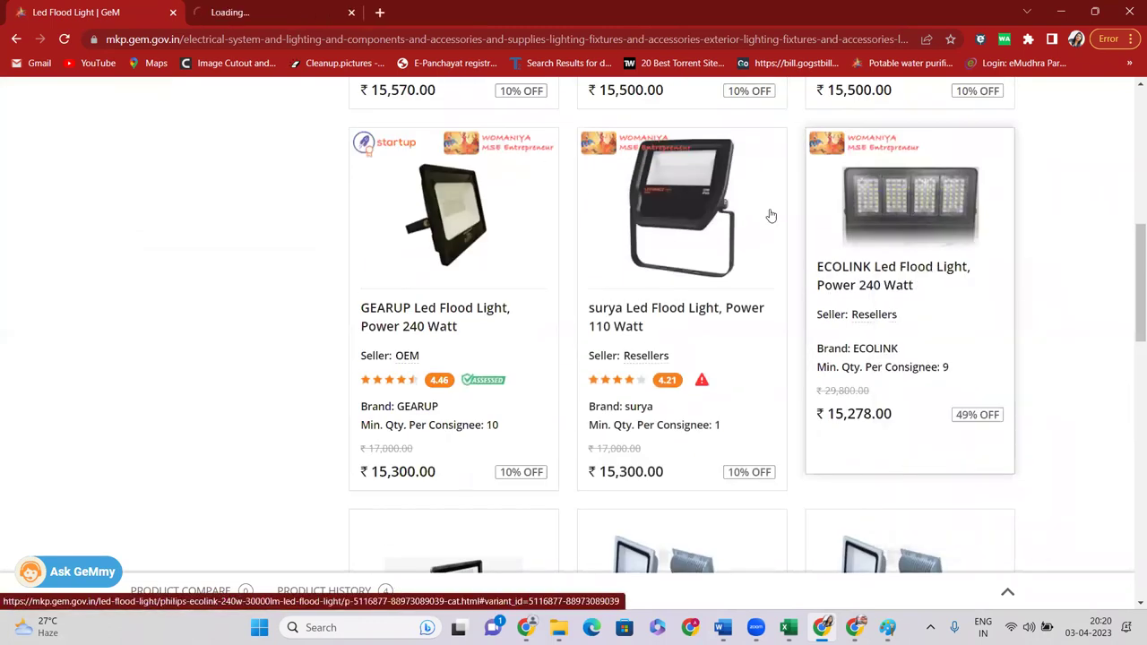
Check the surya brand name on the listing, then switch to the ECOLINK product tab
left_click(230, 11)
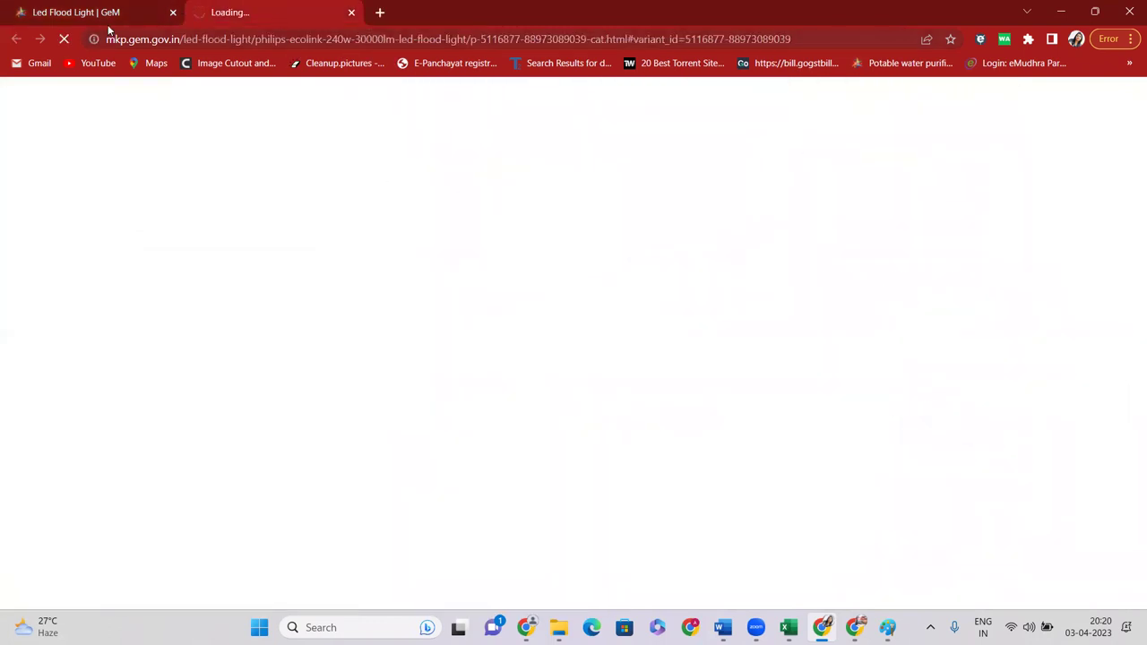
left_click(109, 11)
left_click_drag(631, 367, 654, 367)
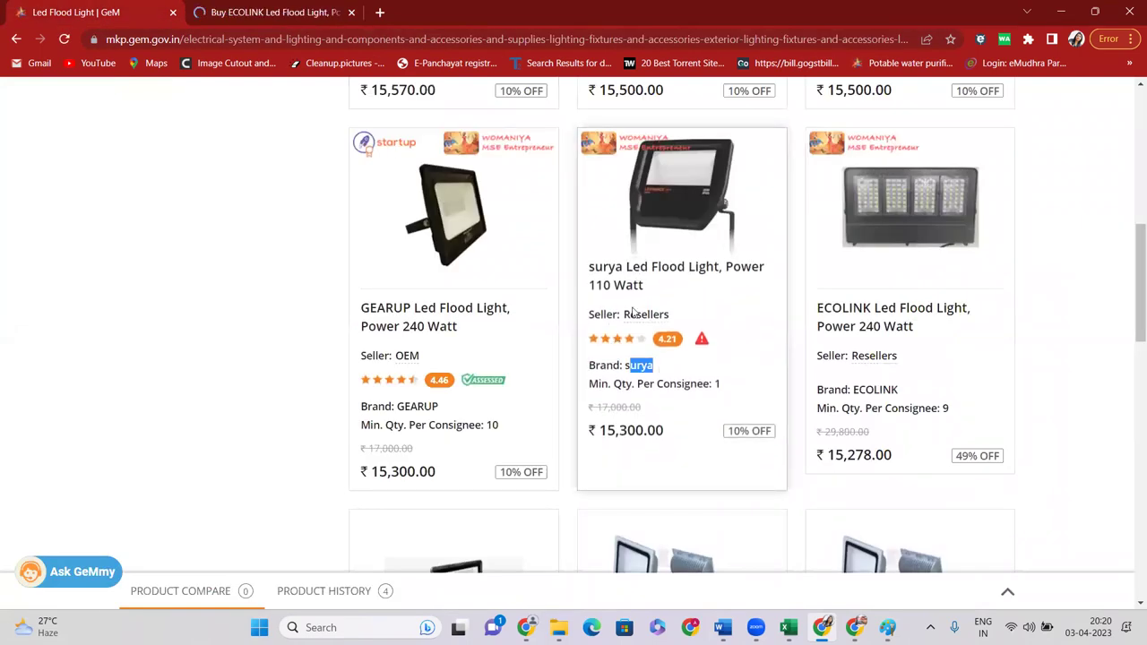
left_click(245, 9)
Review the ECOLINK page's reseller verification note, brand name and seller details
scroll(724, 263, "down", 5)
left_click_drag(683, 206, 591, 192)
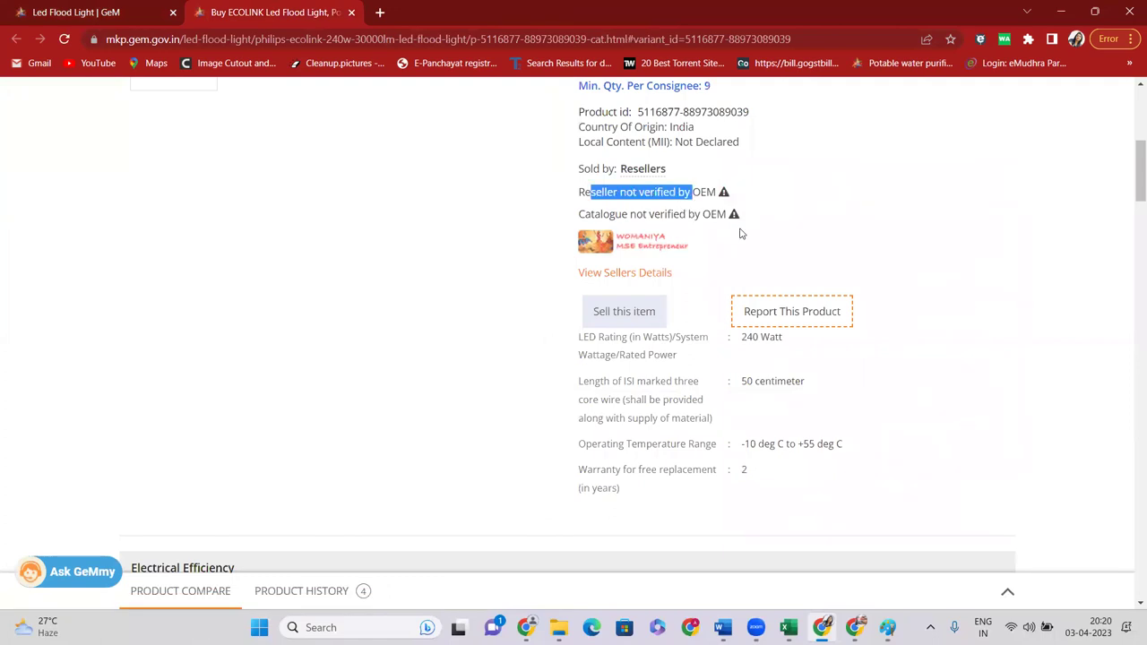
scroll(740, 231, "up", 4)
left_click_drag(570, 241, 657, 235)
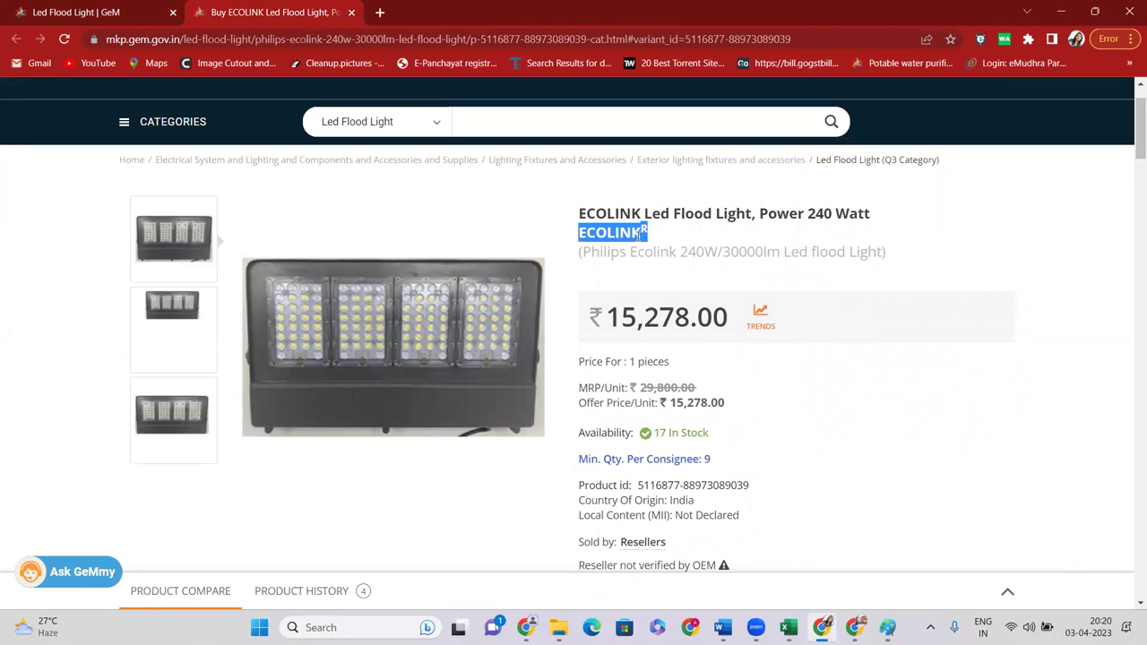
scroll(642, 242, "down", 3)
left_click_drag(595, 267, 725, 288)
scroll(741, 288, "up", 4)
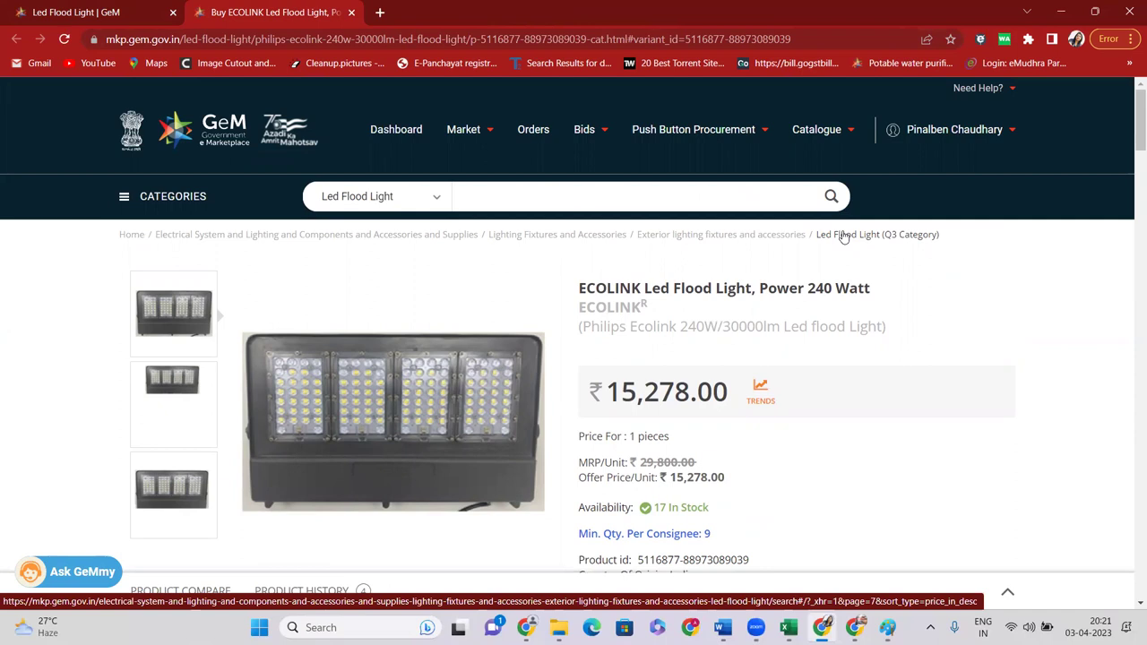
Search all categories for 'LED light', correcting the misspelled term
left_click(417, 200)
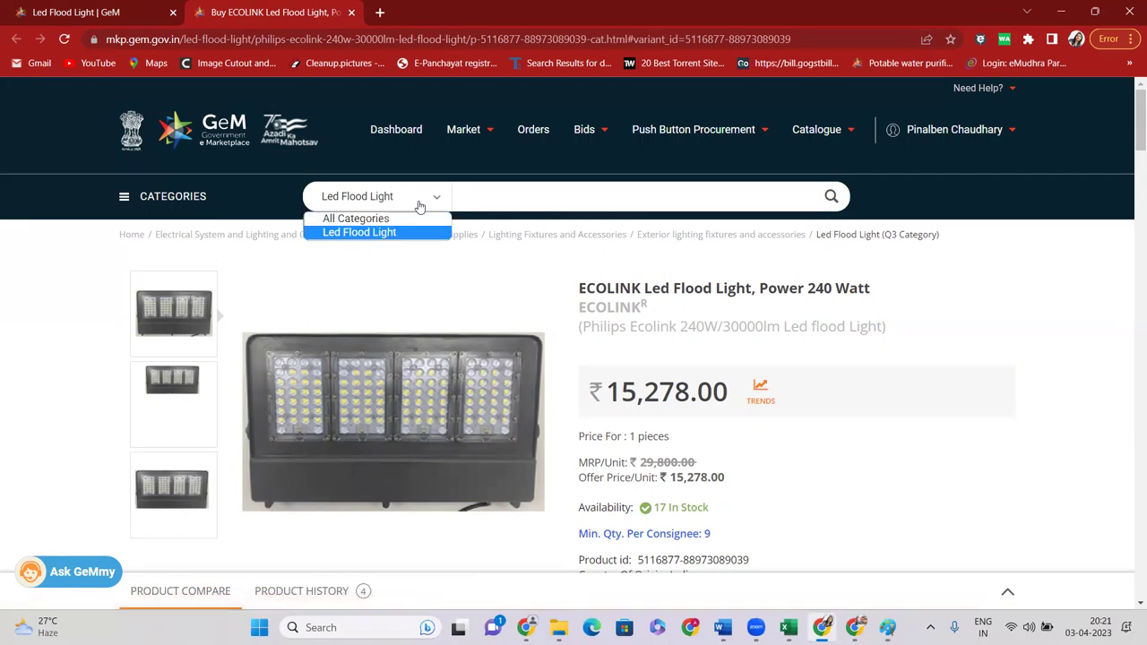
left_click(410, 218)
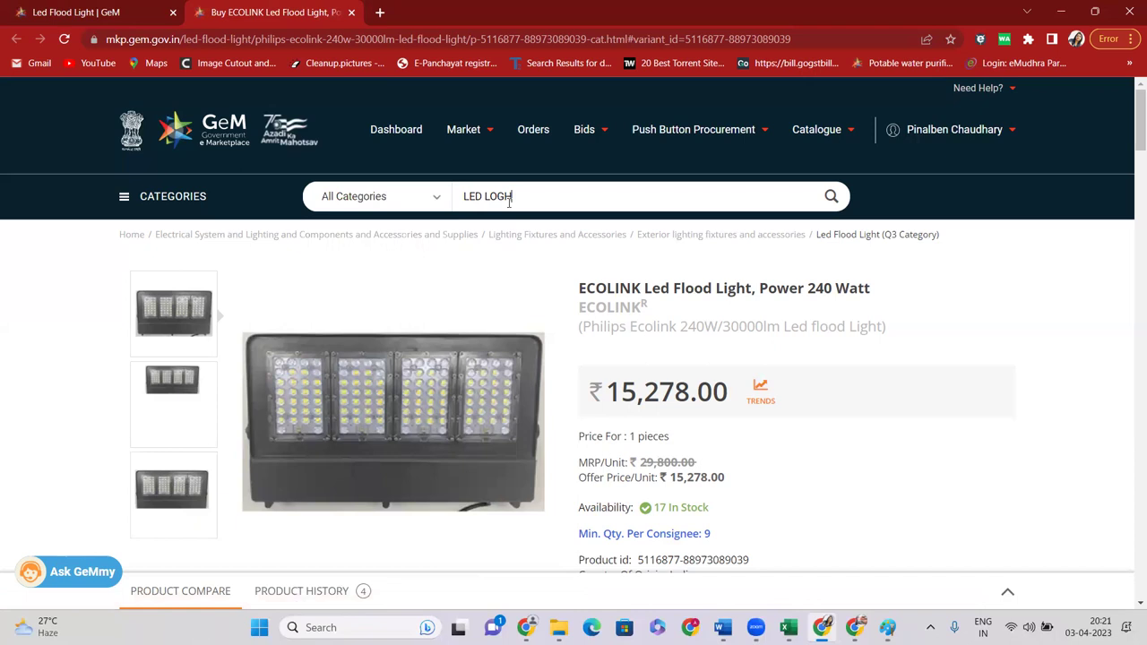
key("Delete")
type("I")
left_click(833, 198)
Close the old flood light tab and open the LED Flash Light category
left_click(173, 13)
scroll(371, 269, "down", 2)
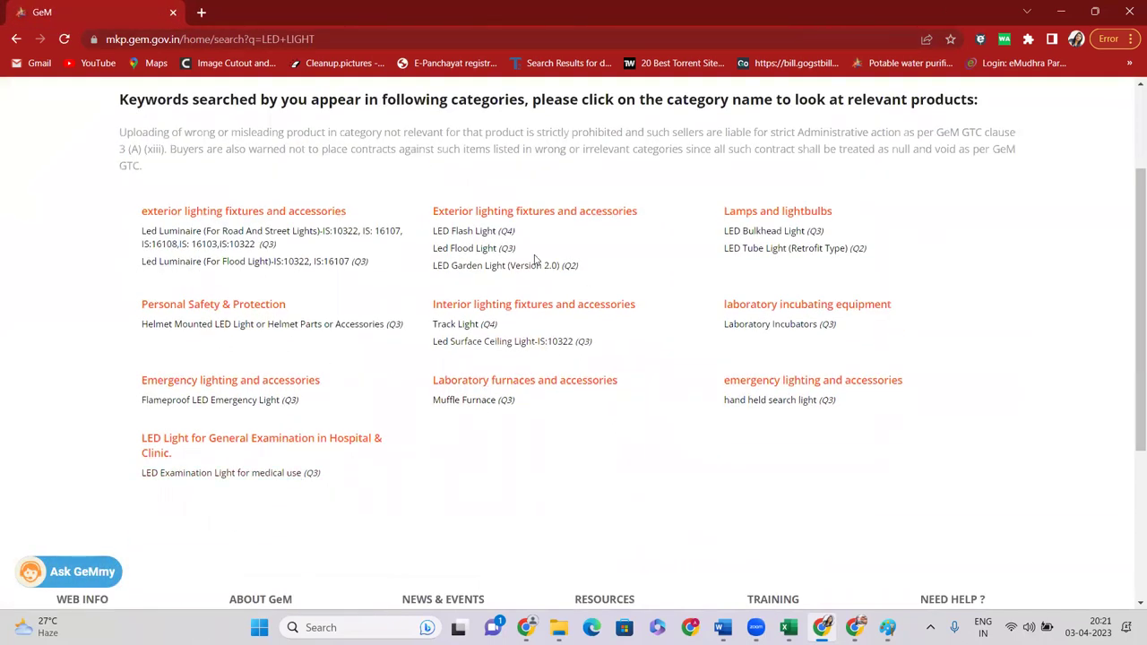
left_click(473, 232)
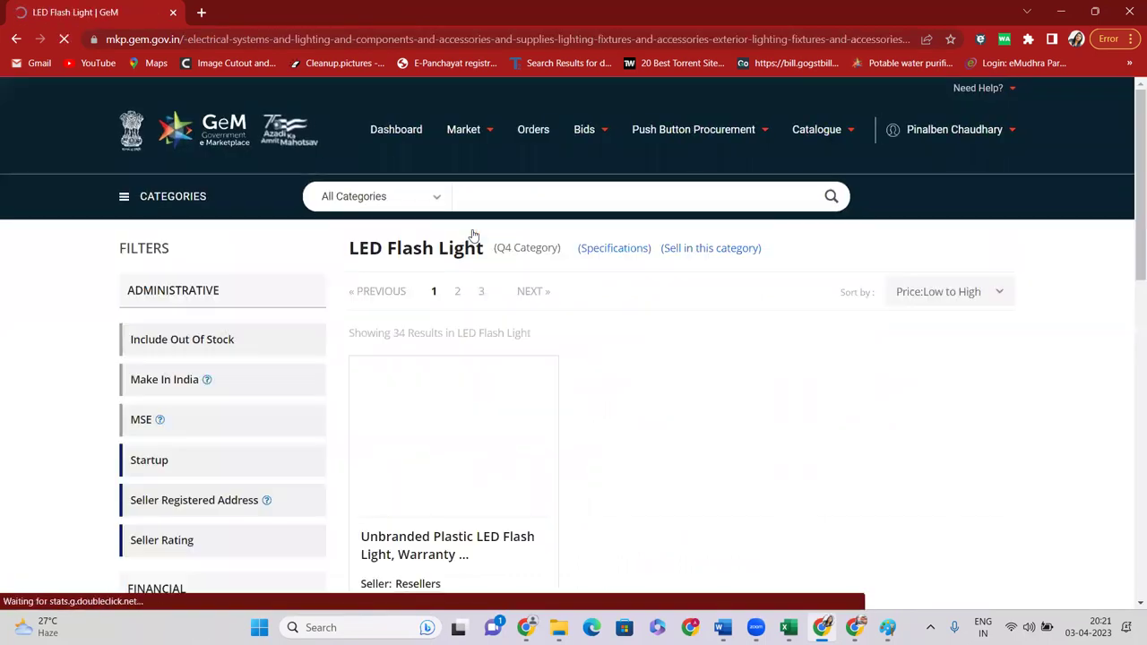
Sort the LED Flash Light results by Price: High to Low and remove the Led Light filter
scroll(474, 234, "down", 3)
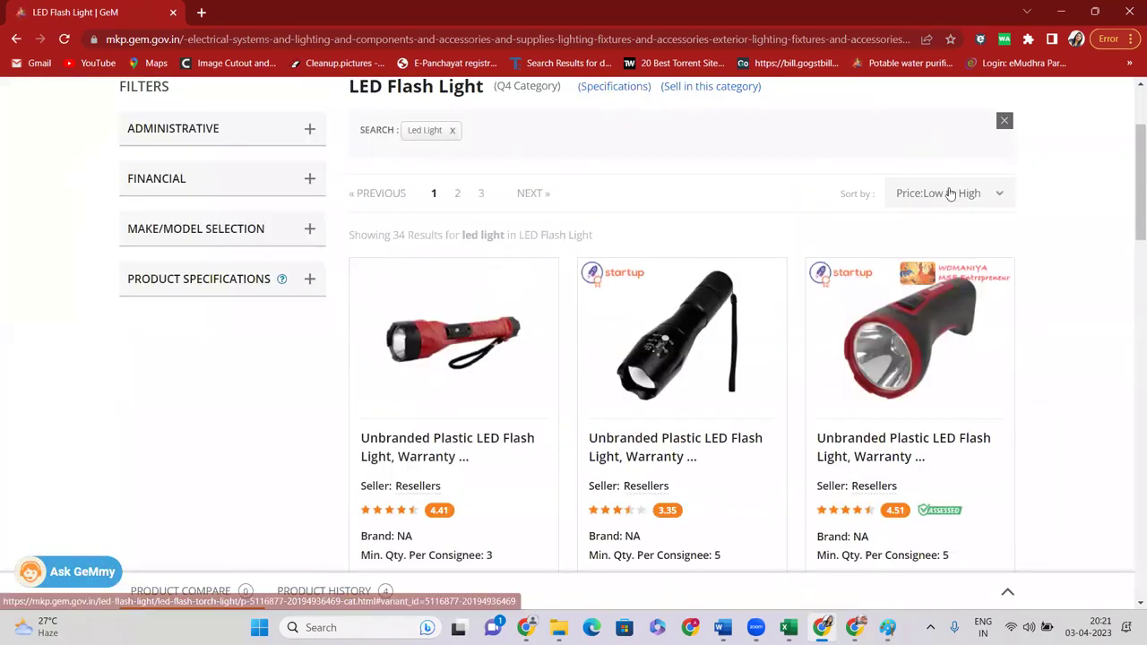
left_click(950, 192)
left_click(948, 231)
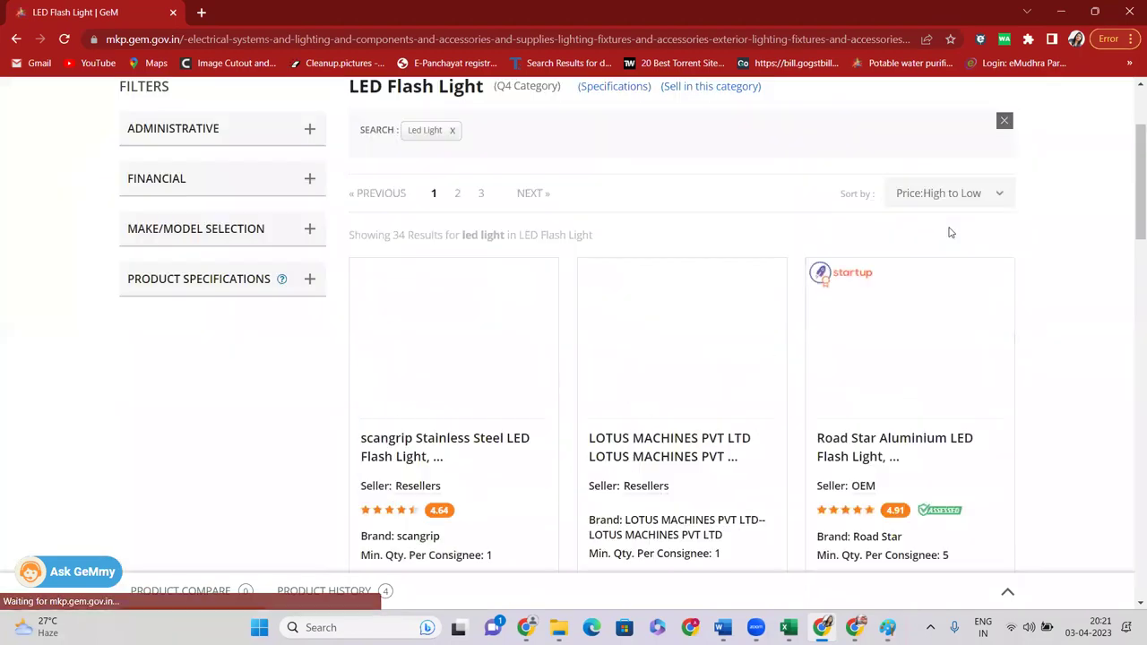
left_click(453, 130)
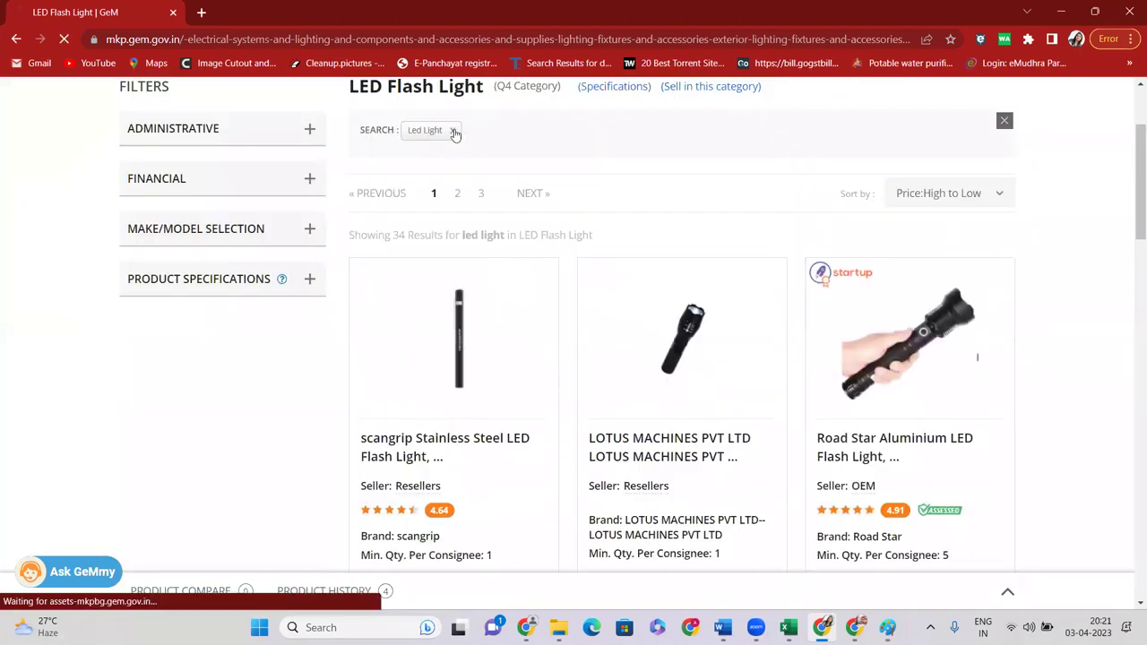
Scroll through the sorted flash lights and highlight the Road Star brand name
scroll(605, 236, "down", 2)
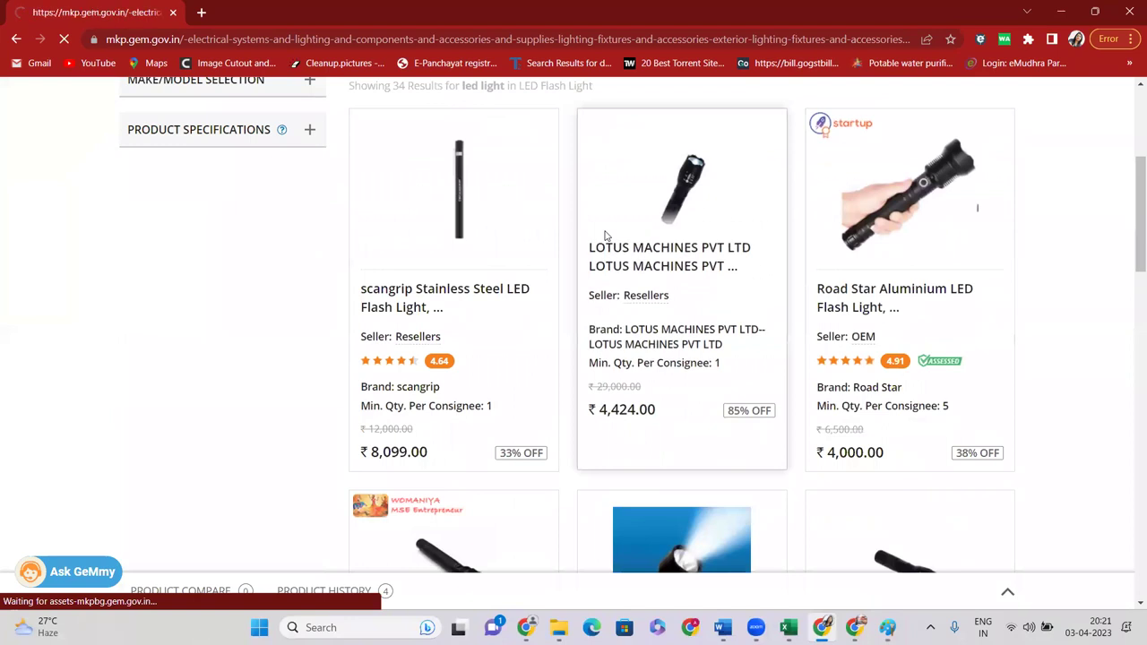
scroll(618, 215, "down", 7)
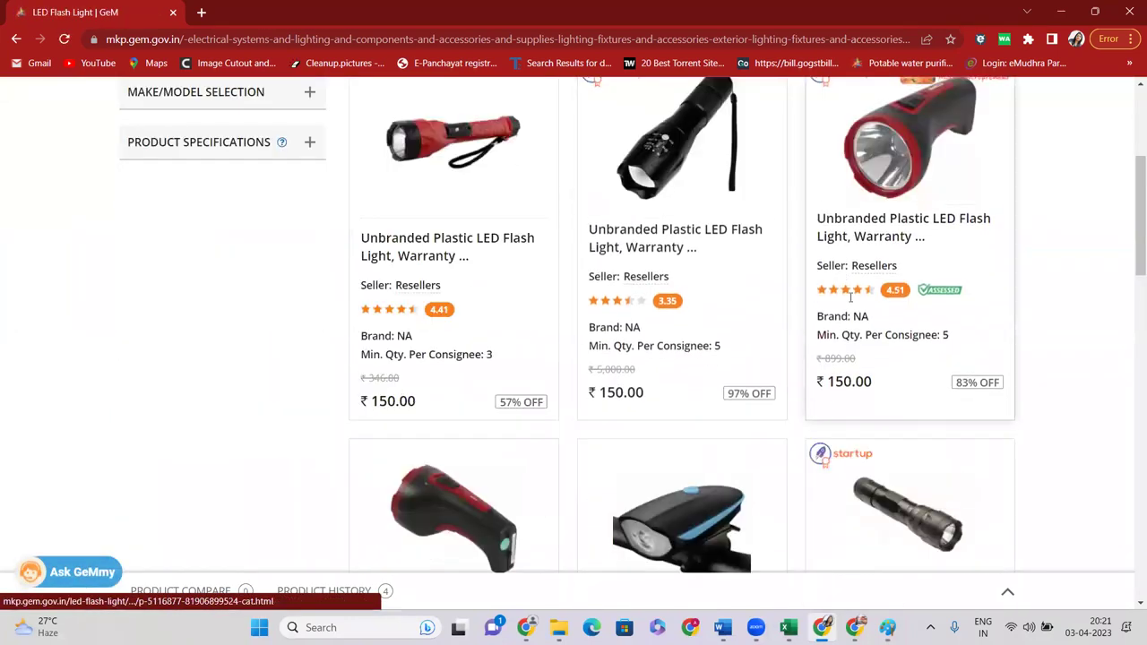
scroll(932, 215, "up", 3)
scroll(932, 215, "up", 4)
left_click(941, 292)
left_click(939, 328)
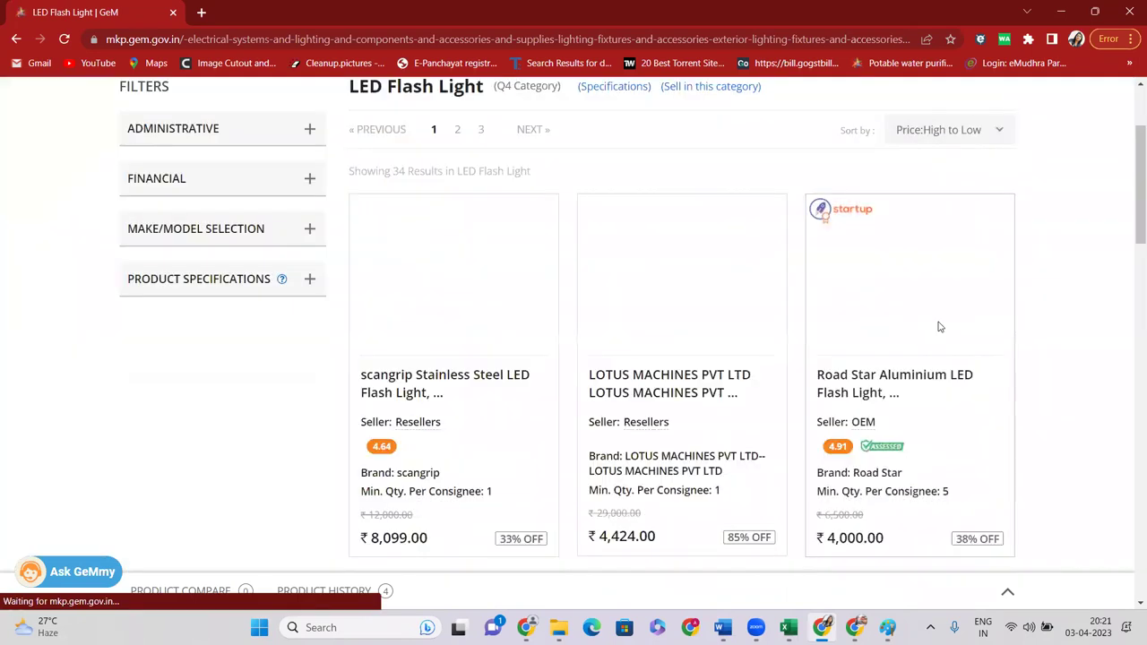
scroll(932, 358, "down", 1)
left_click_drag(877, 359, 883, 358)
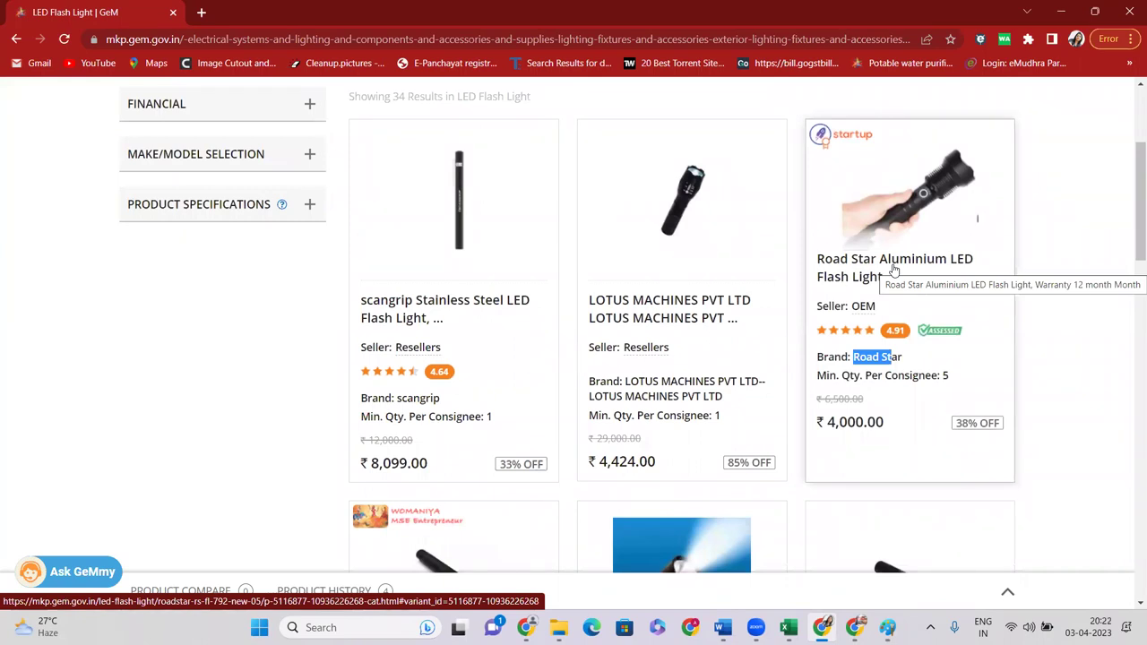
Open the Road Star Aluminium LED Flash Light page and choose Sell this item
left_click(874, 269)
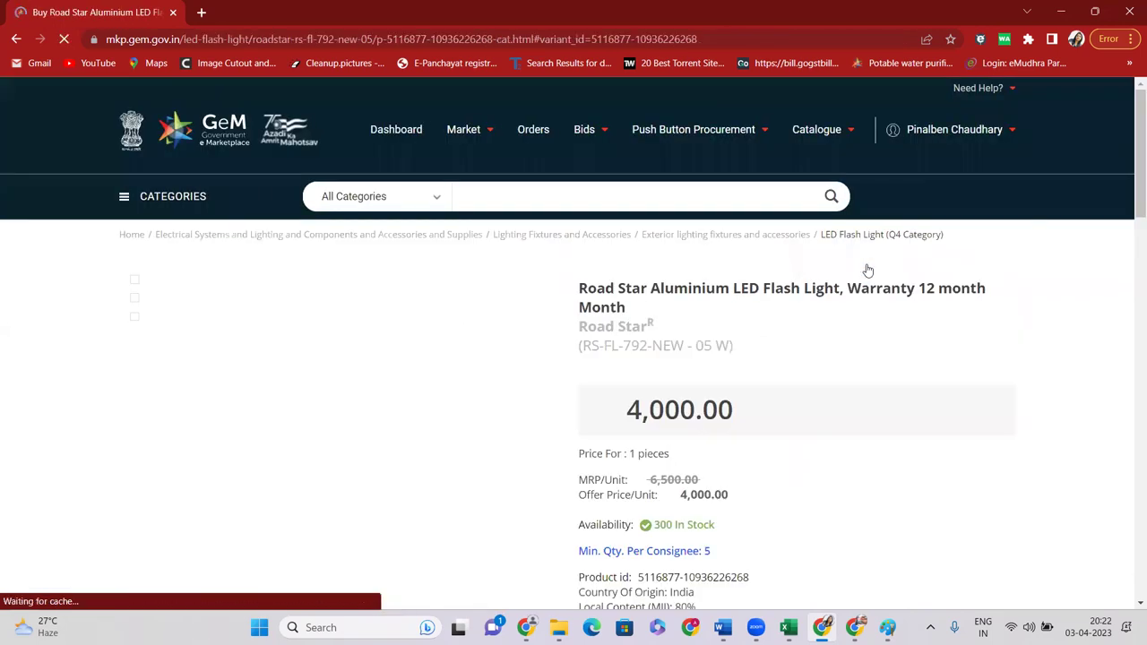
scroll(732, 307, "down", 2)
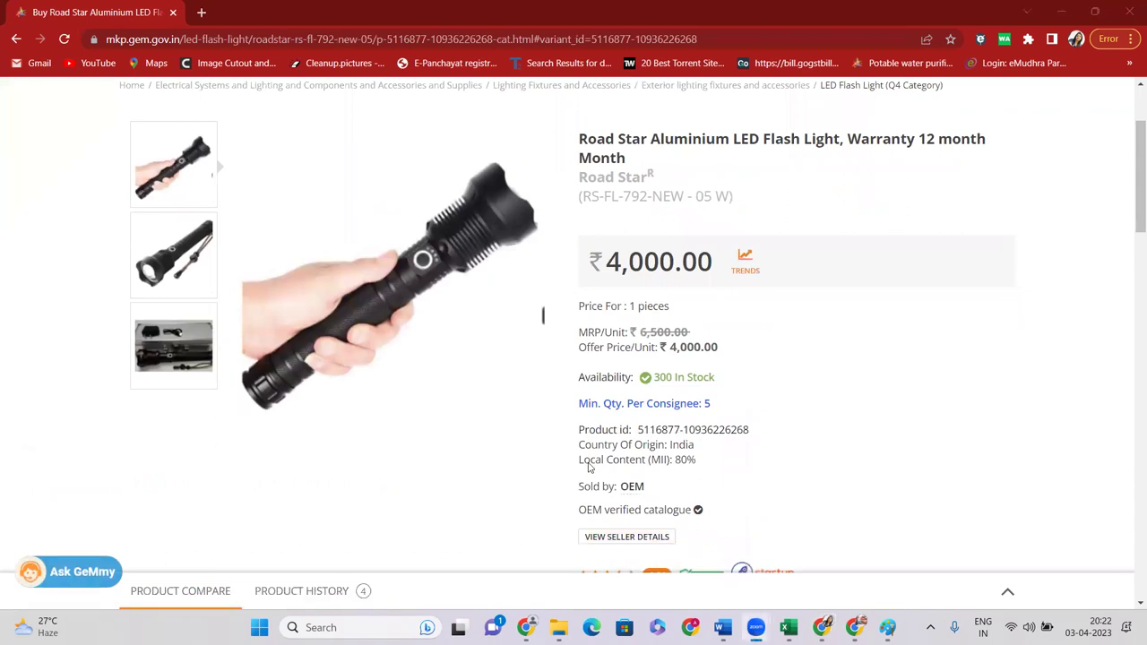
scroll(697, 205, "down", 5)
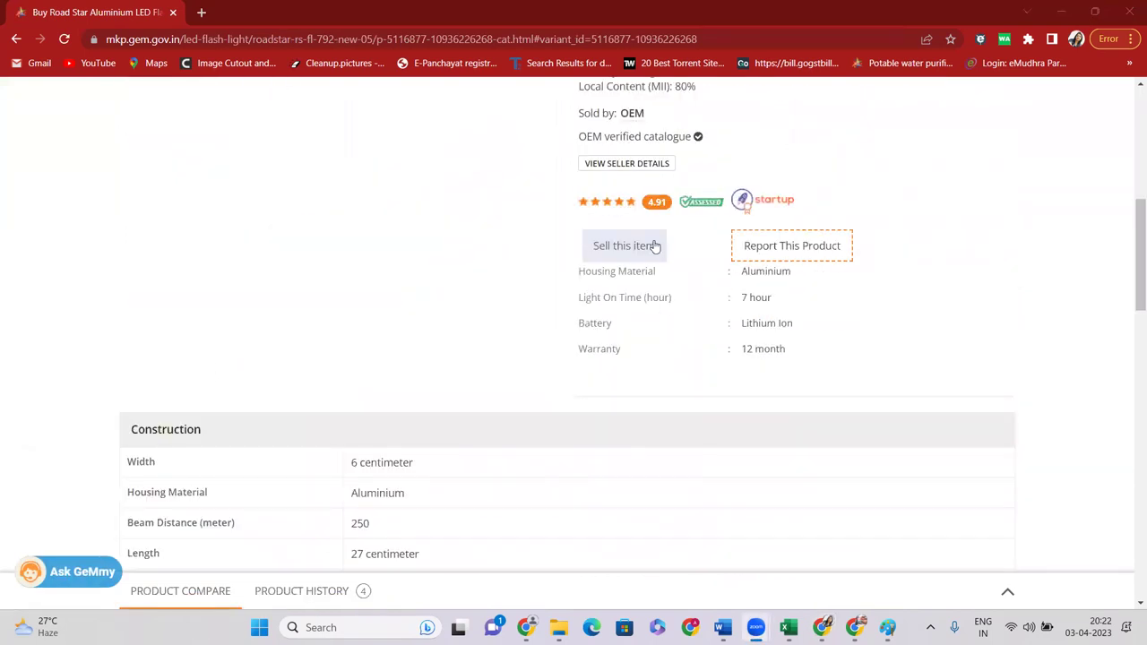
scroll(655, 246, "up", 7)
scroll(827, 290, "down", 5)
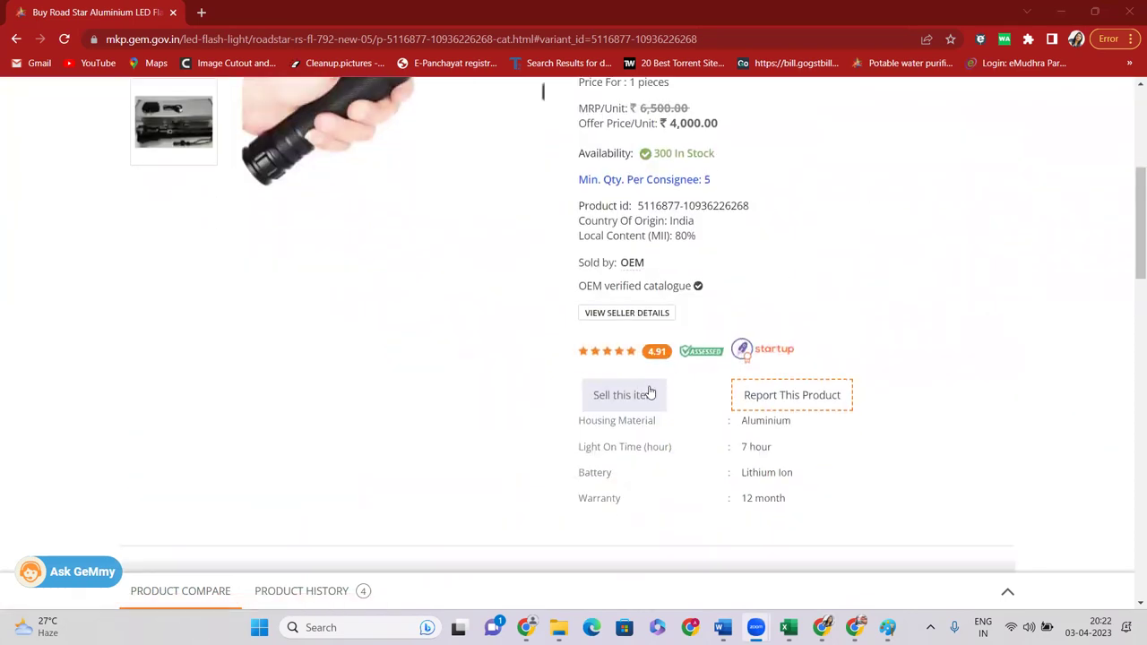
left_click(640, 395)
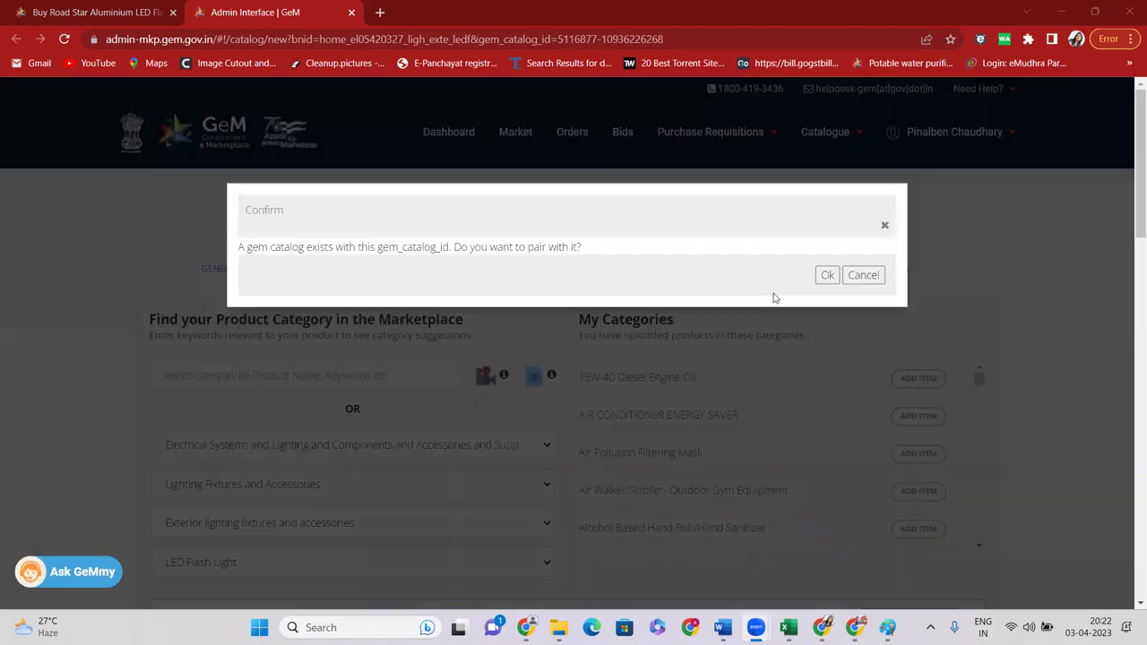
Confirm pairing with the Road Star catalogue, review Offering Quantity & Price, then close the admin tab
left_click(825, 277)
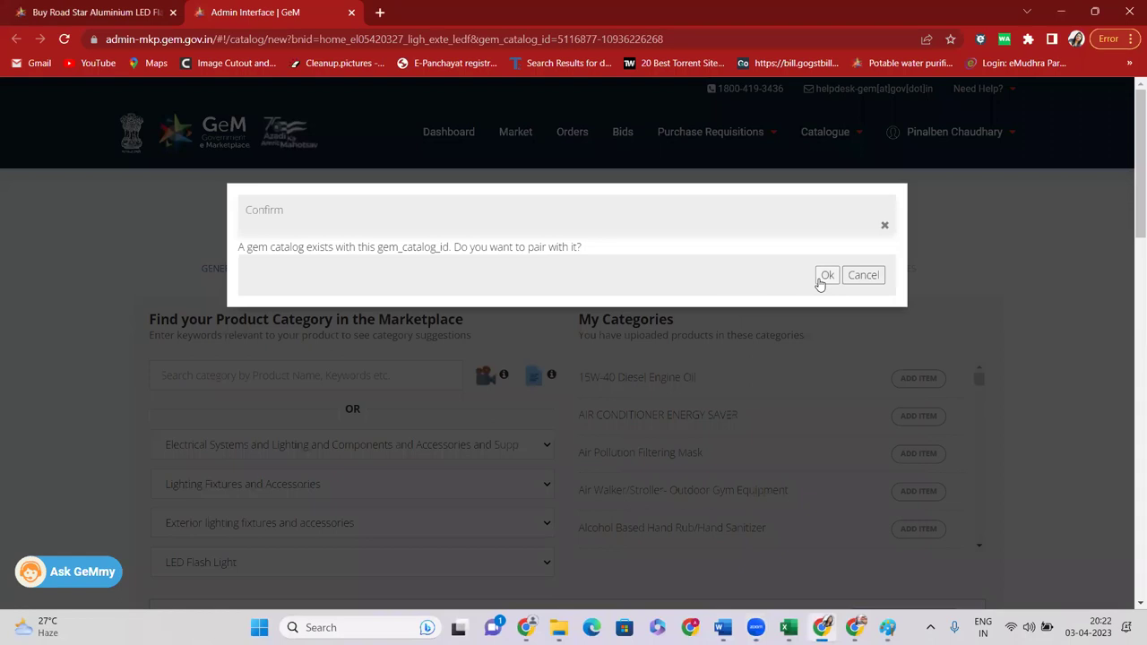
scroll(619, 305, "down", 8)
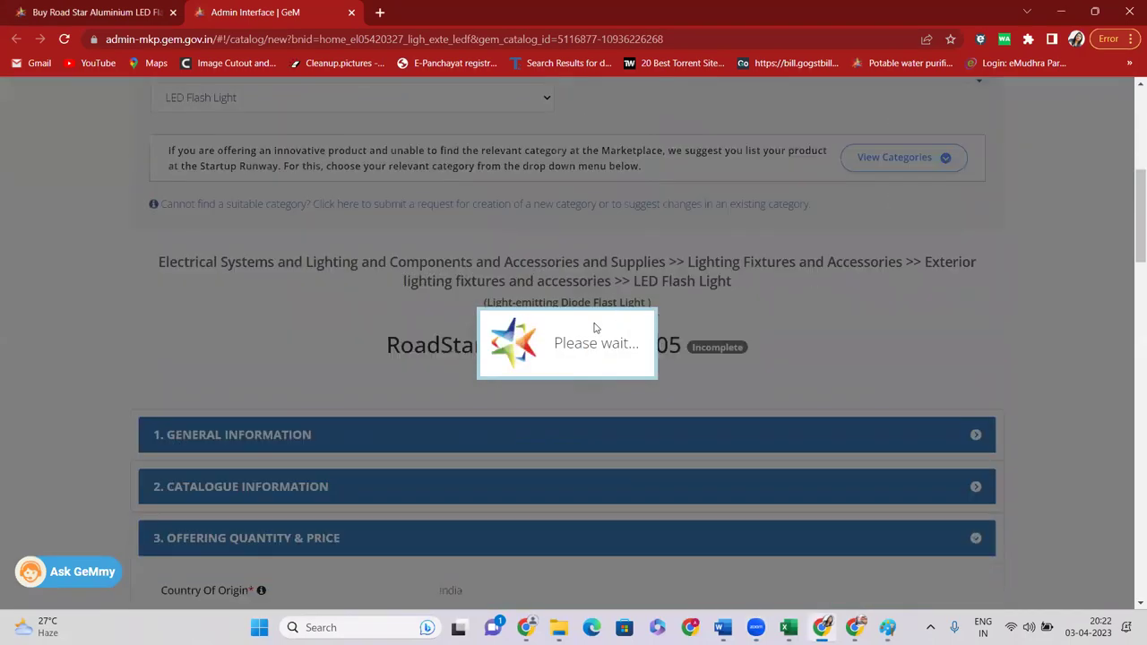
scroll(506, 343, "down", 2)
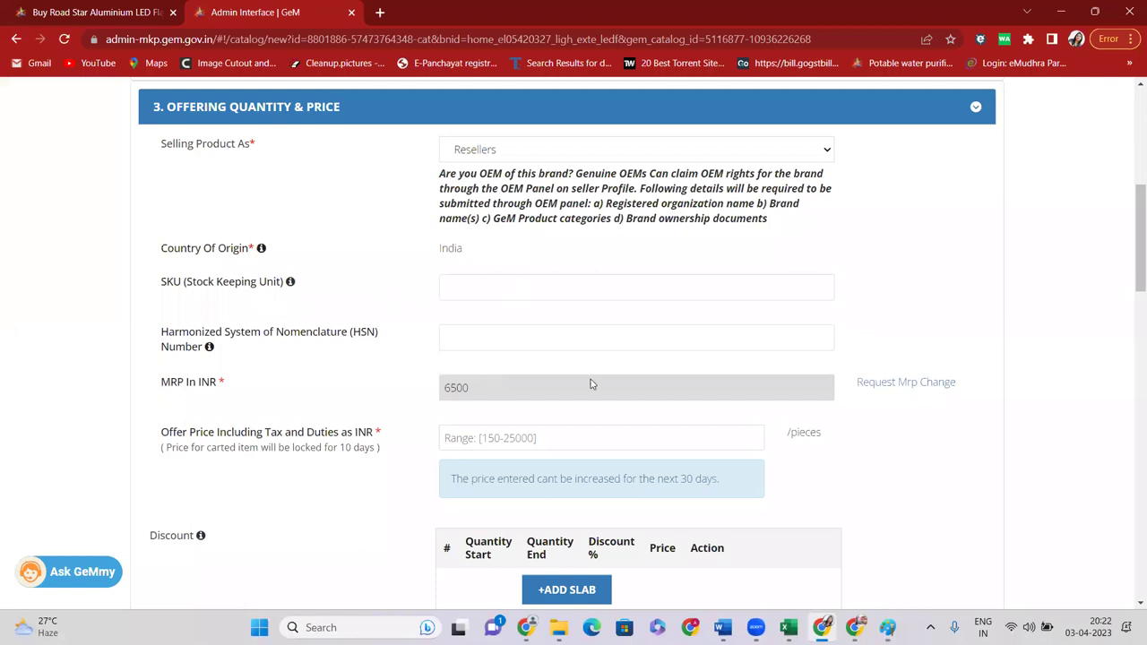
scroll(590, 384, "up", 1)
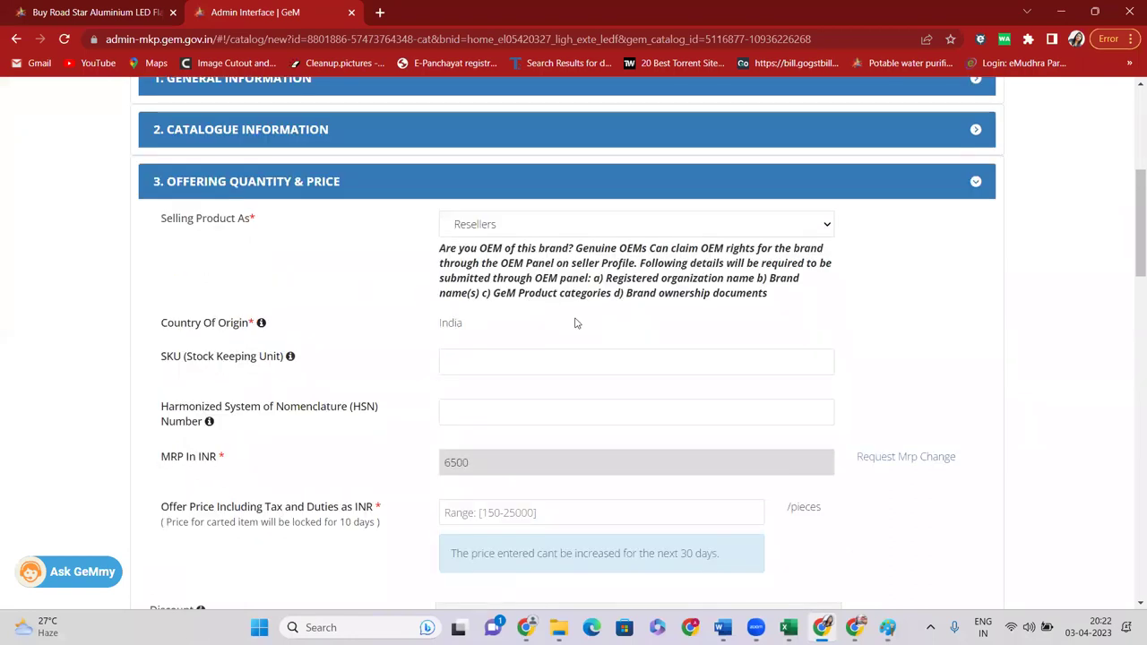
left_click(350, 11)
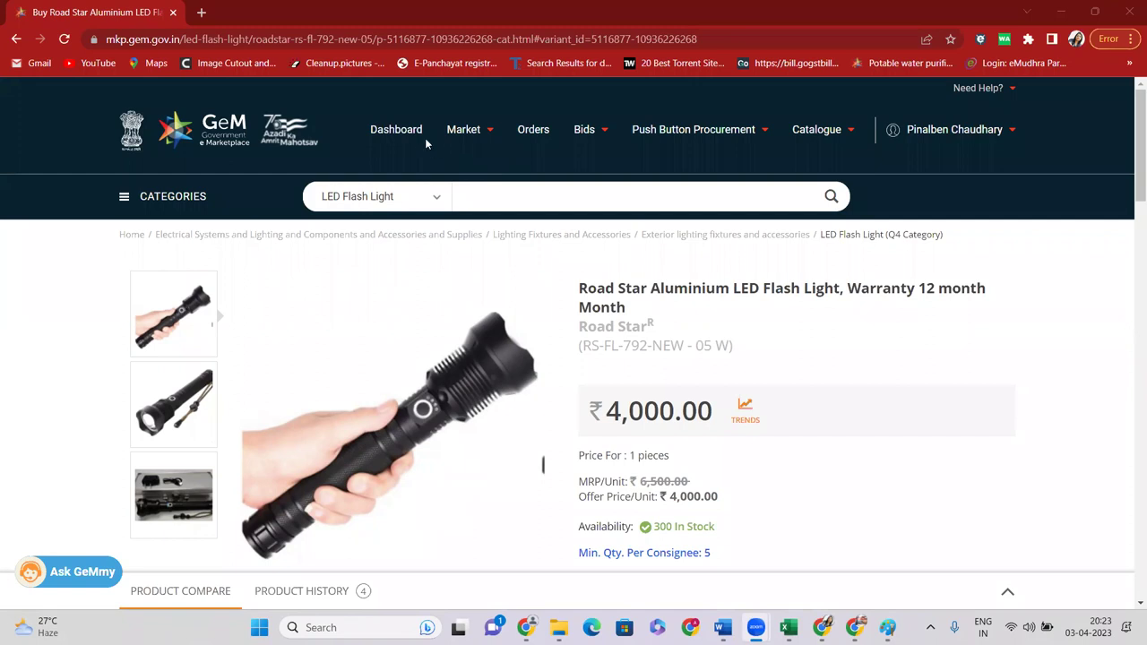
Go to the seller Dashboard, then return to the Market home page
left_click(399, 131)
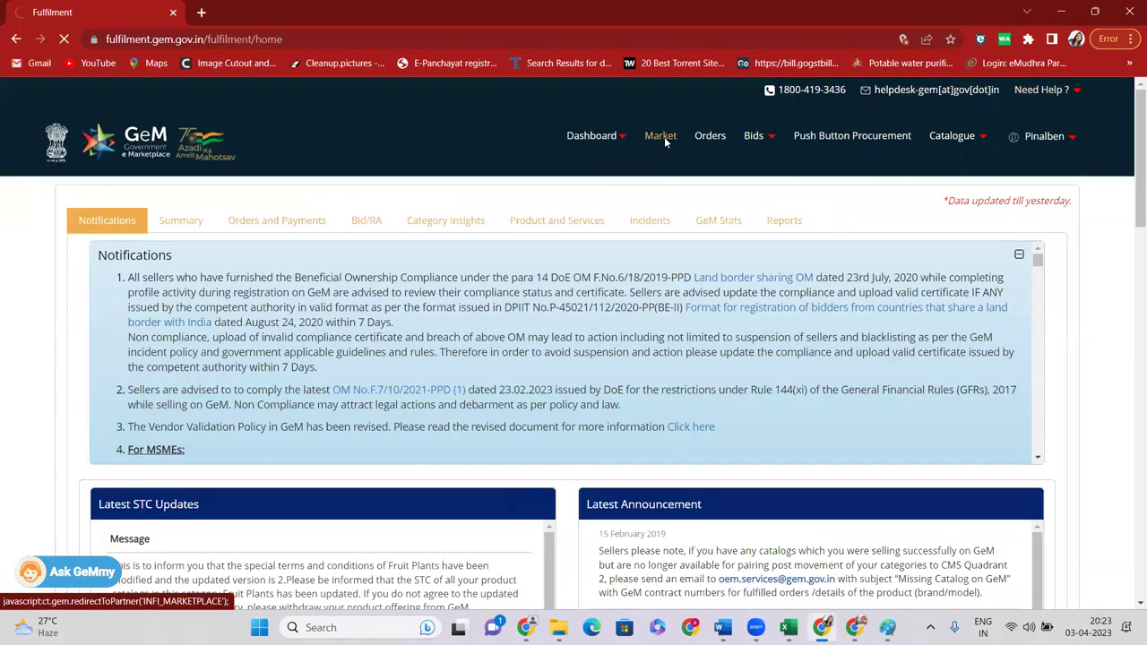
left_click(664, 136)
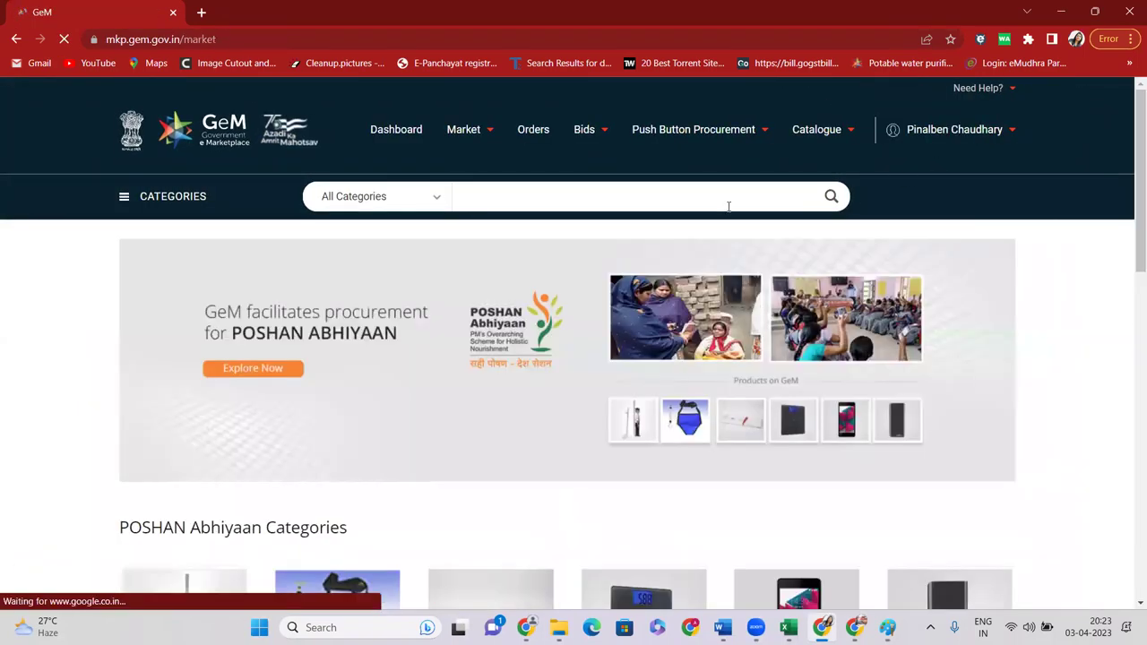
Search 'DESKTOP COMP' and open the Computers>>Desktop Computers category
left_click(608, 195)
type("DESKTOP COMP")
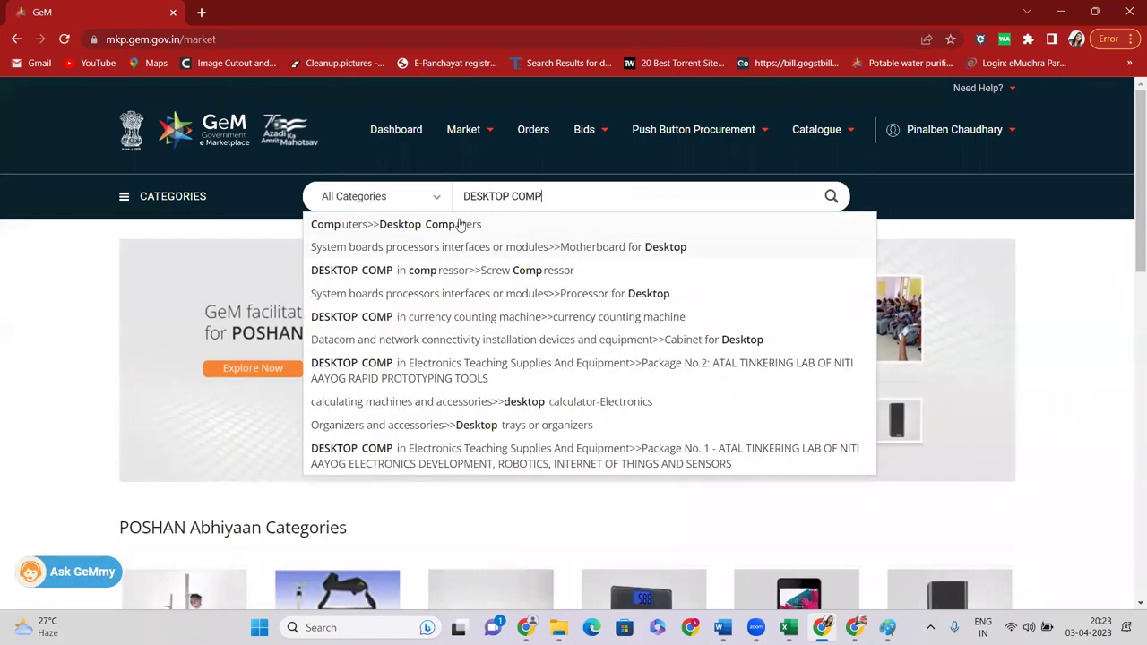
left_click(461, 224)
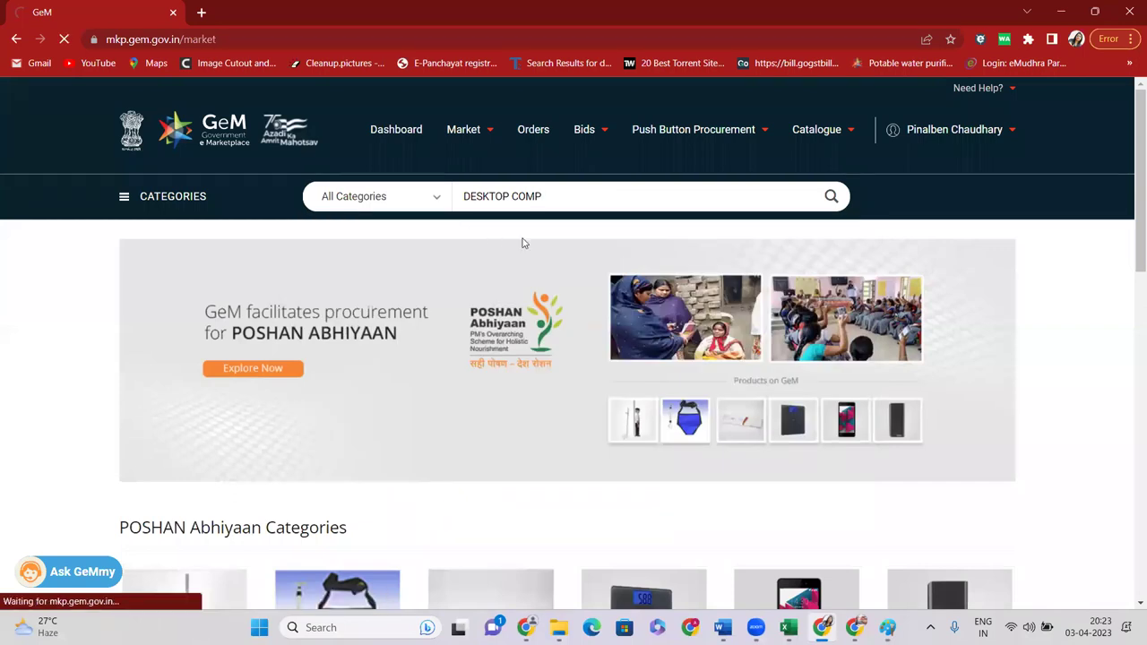
Scroll through the desktop product cards, selecting the acer brand name in the first listing
scroll(246, 317, "down", 4)
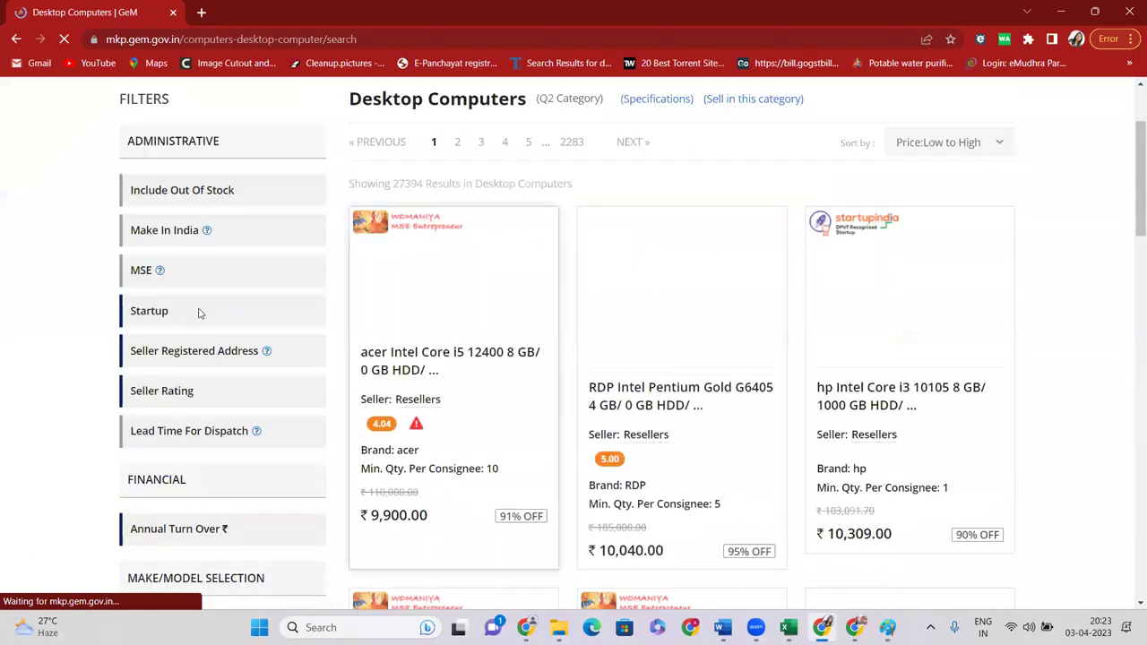
scroll(273, 367, "down", 3)
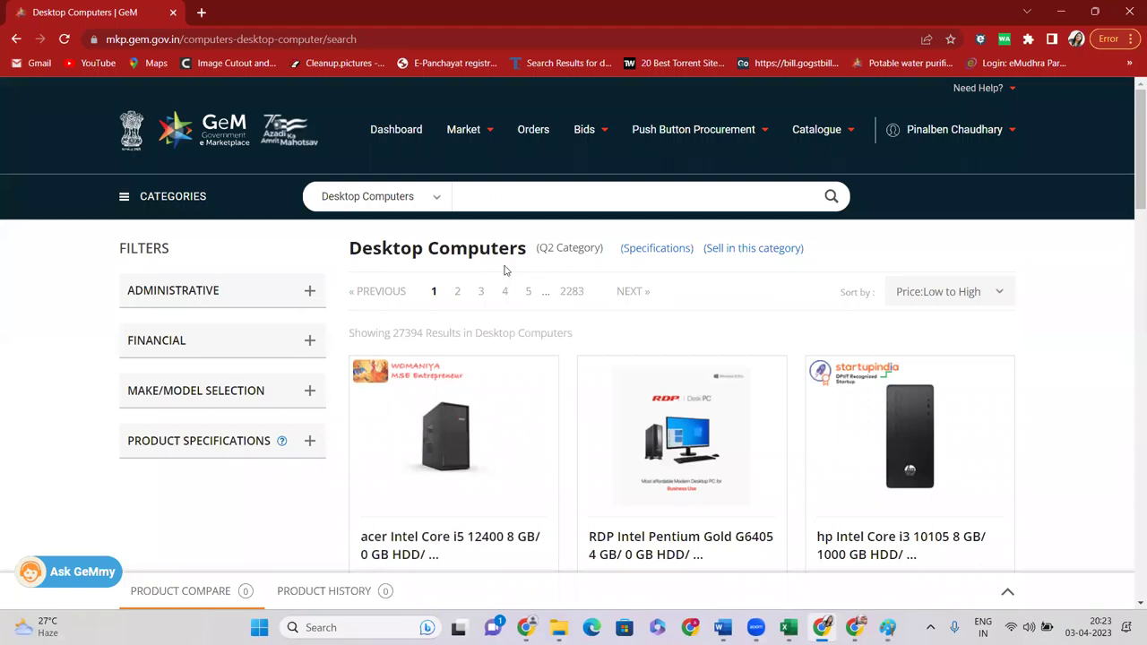
scroll(504, 271, "down", 1)
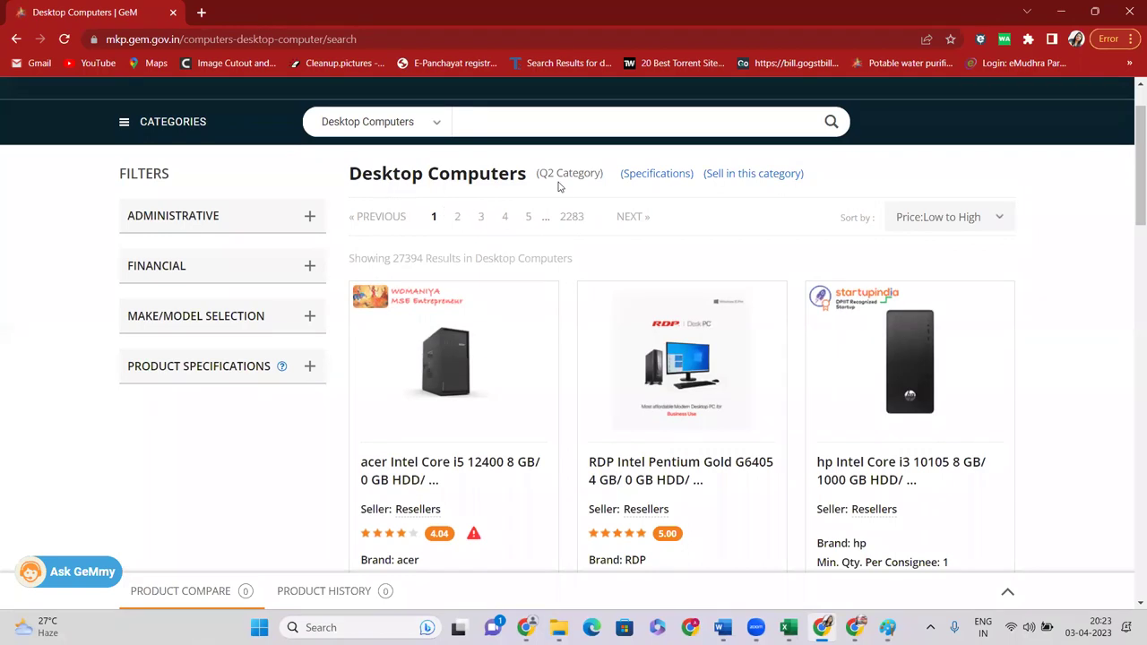
scroll(598, 307, "down", 2)
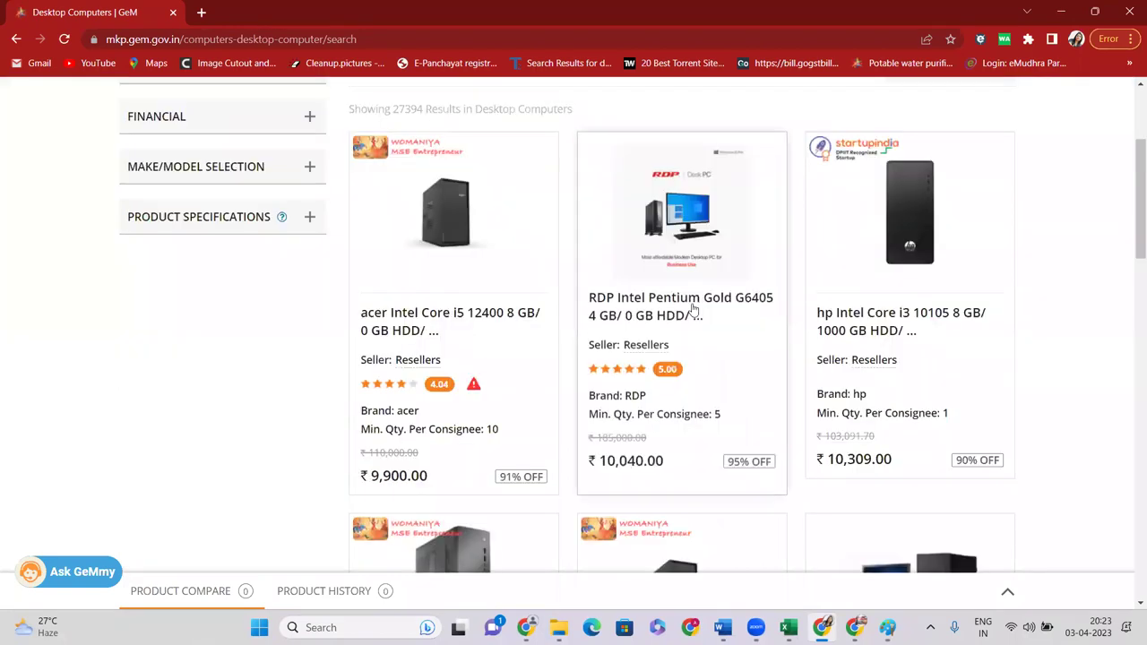
double_click(403, 370)
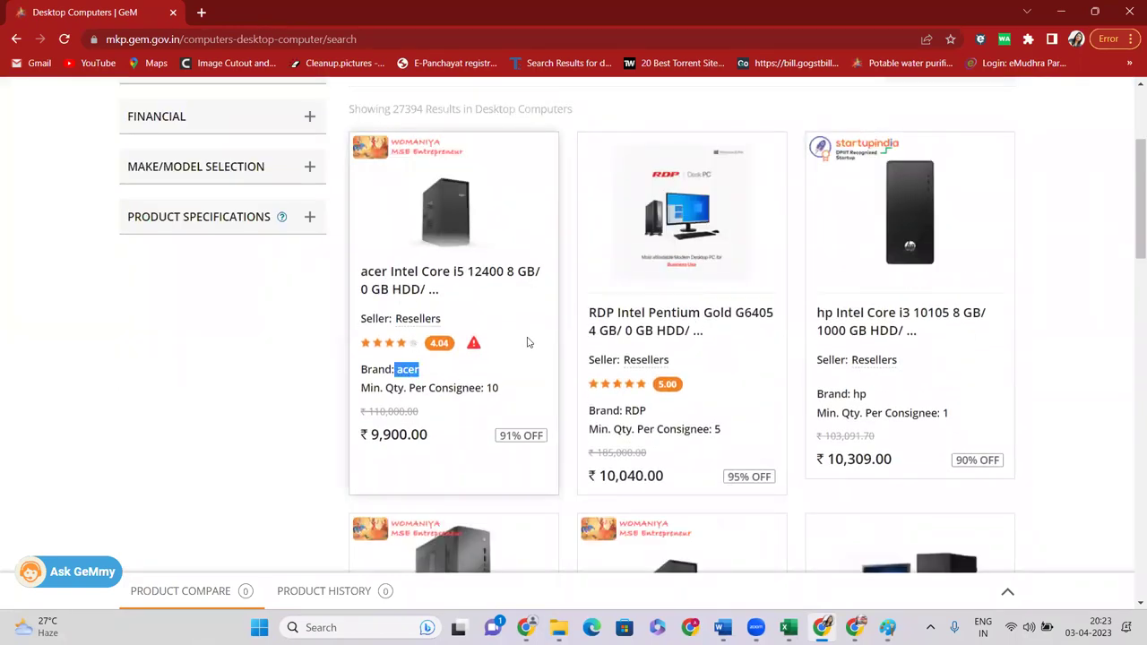
scroll(540, 335, "up", 3)
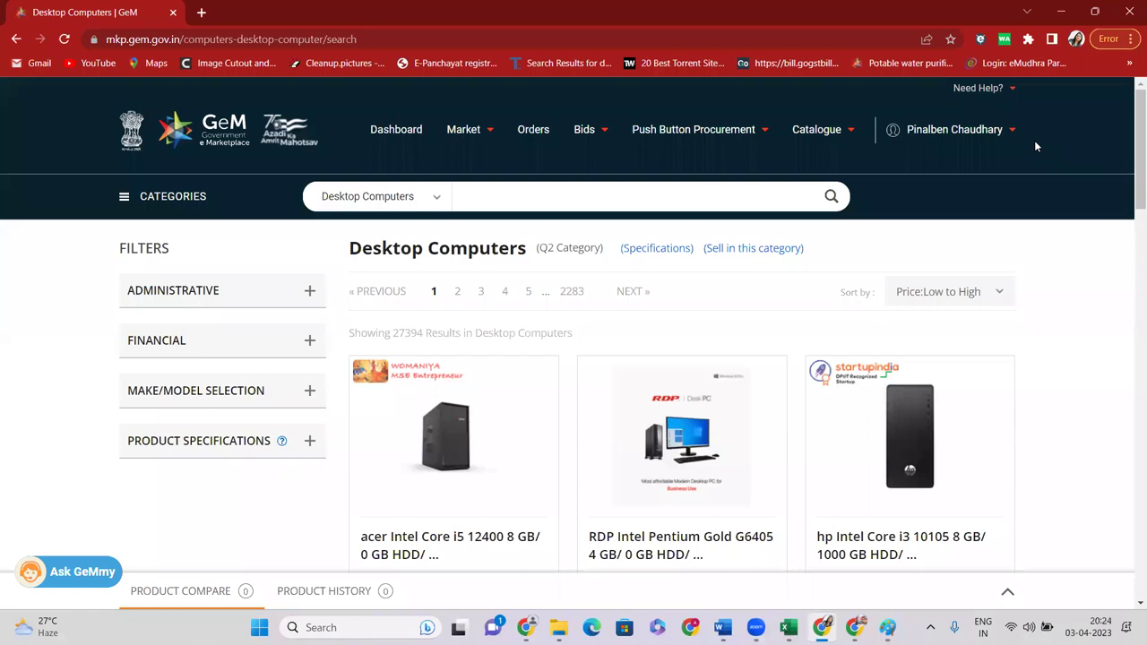
scroll(1050, 252, "down", 3)
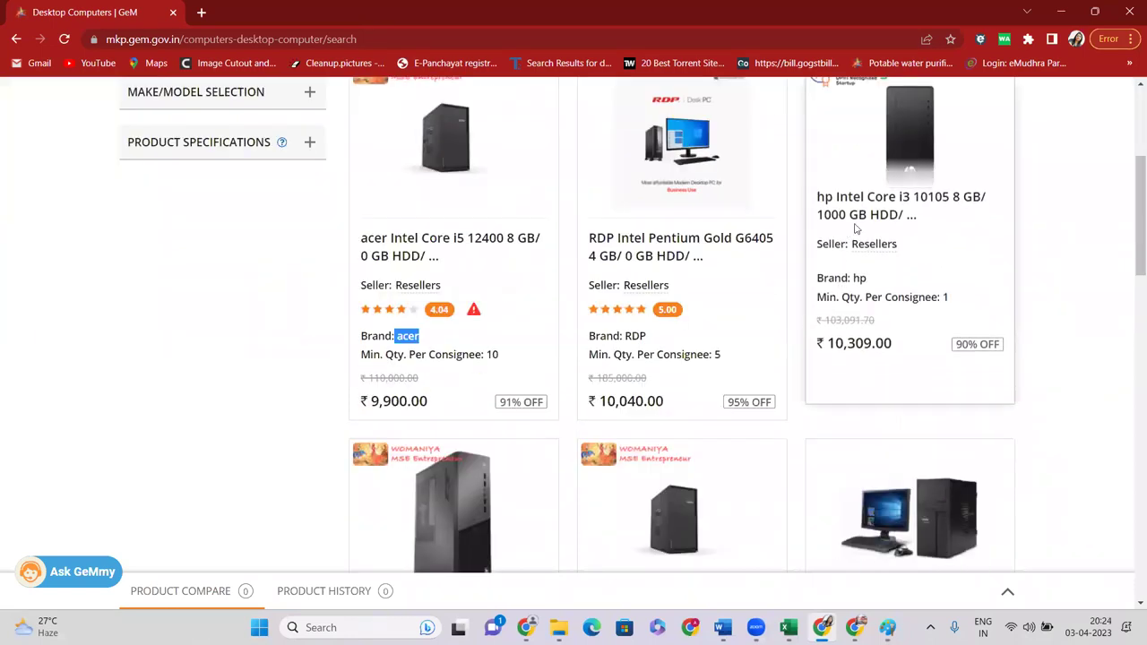
scroll(854, 230, "up", 4)
Go to My Account, expand Seller Panel and open the Reseller Panel
left_click(954, 129)
left_click(930, 158)
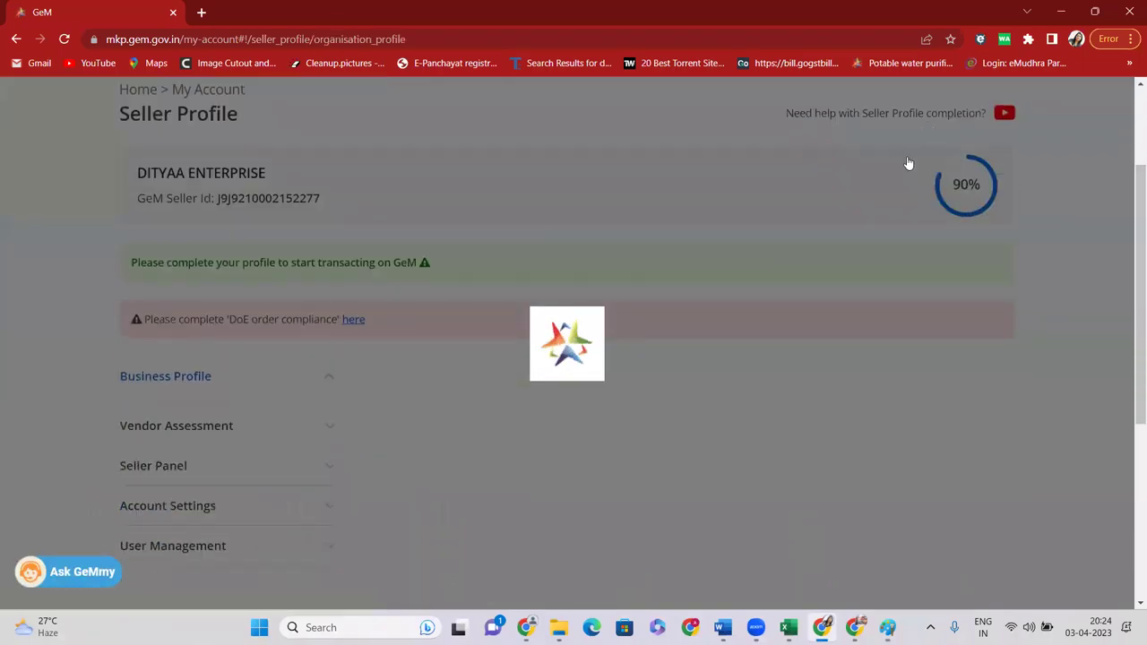
scroll(135, 286, "down", 5)
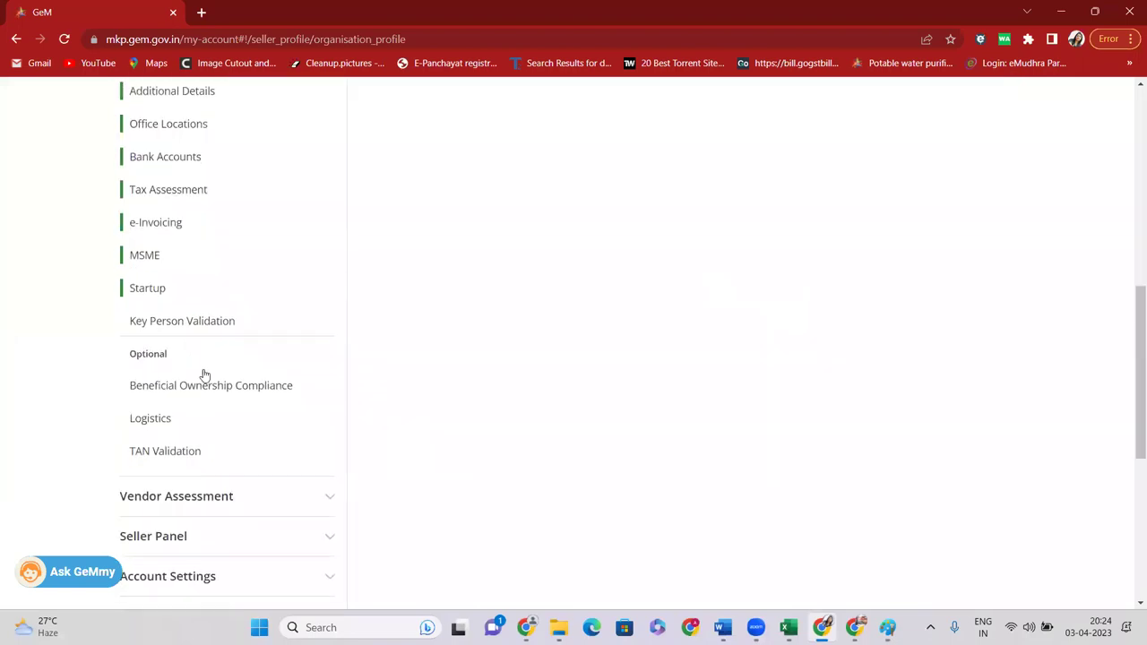
scroll(204, 375, "down", 2)
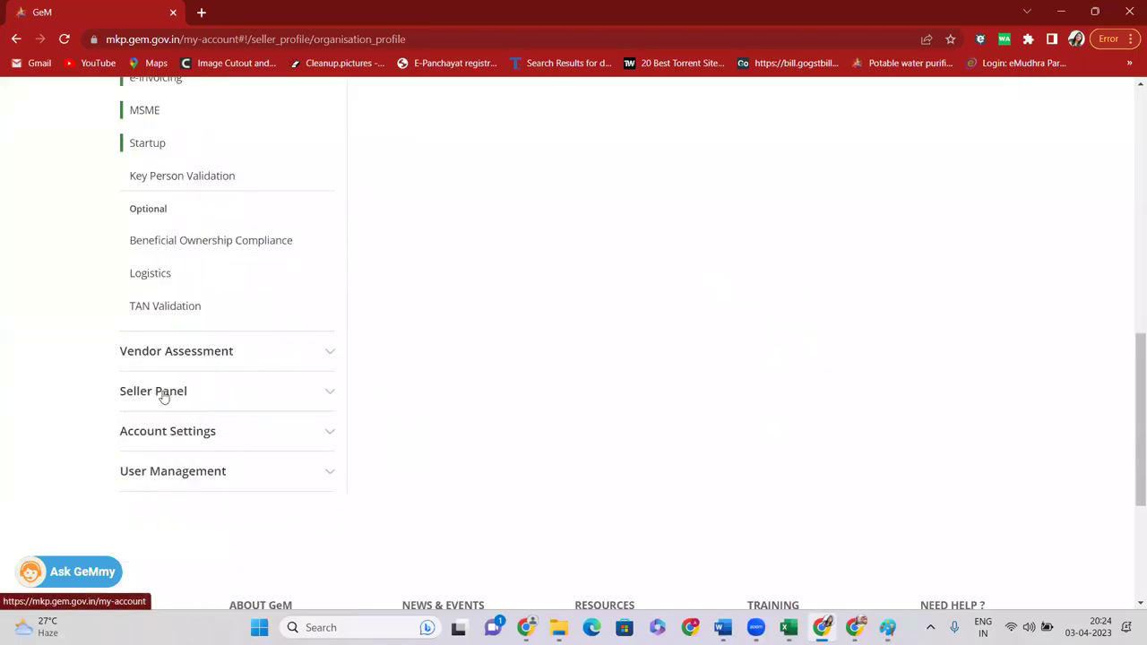
left_click(150, 393)
scroll(149, 394, "down", 2)
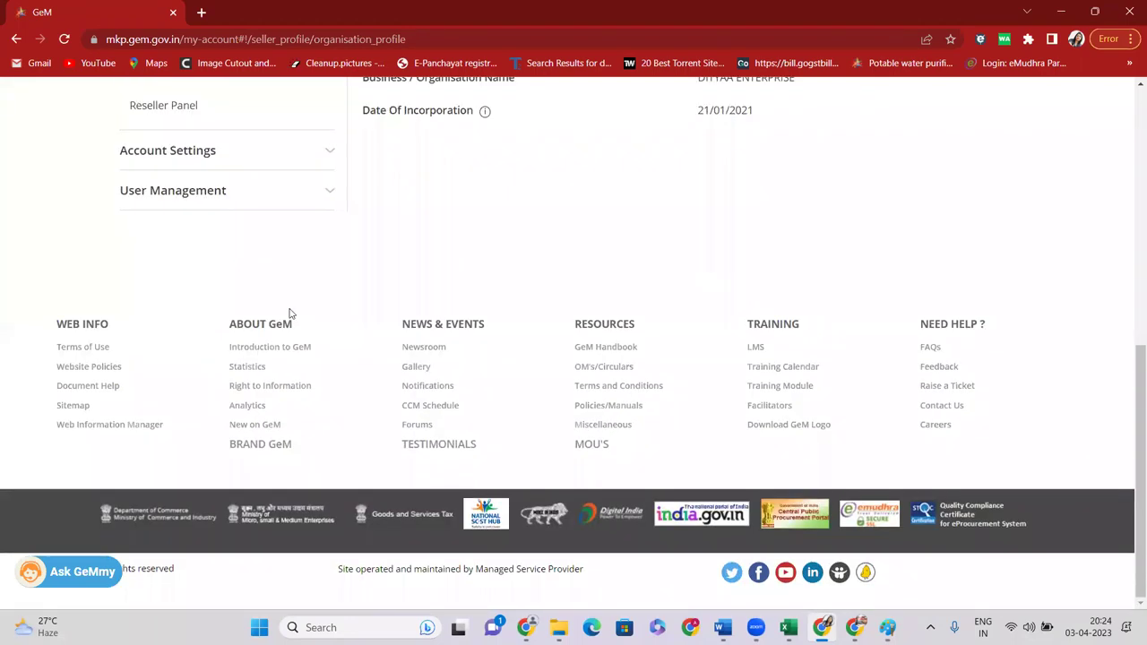
scroll(467, 253, "up", 3)
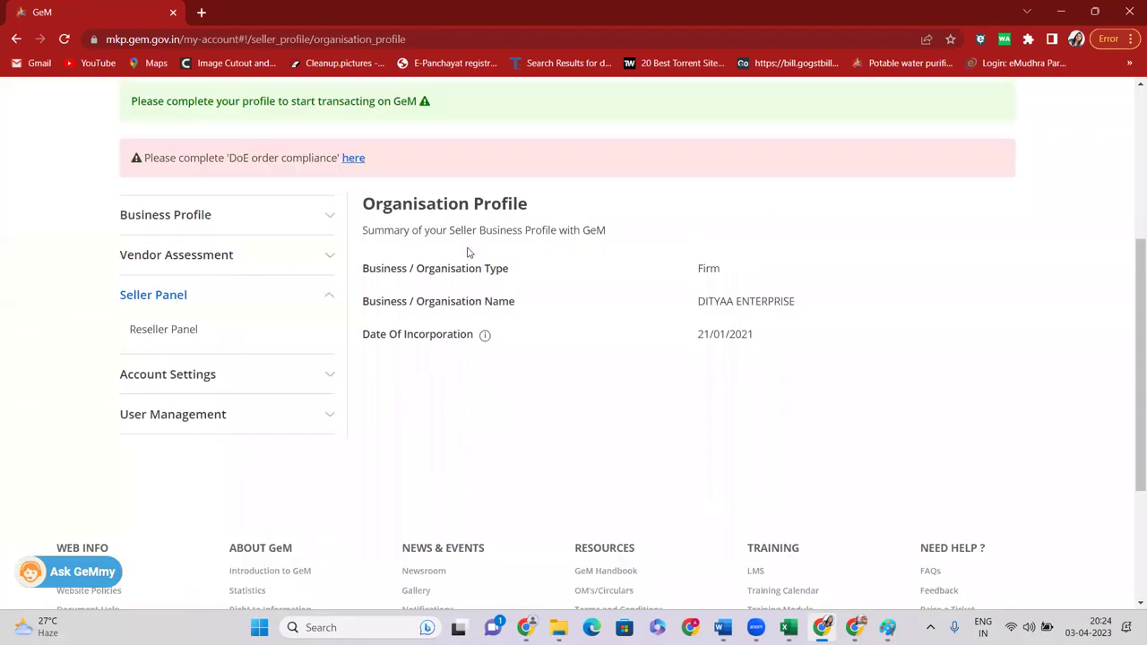
left_click(163, 330)
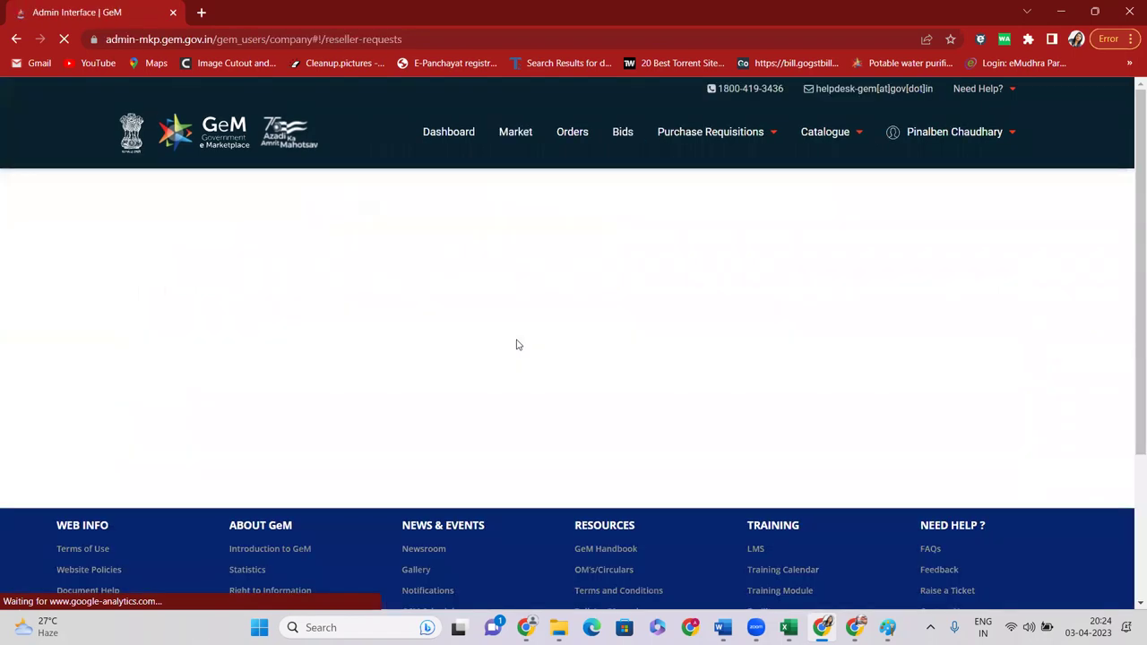
Request reseller access for hp Desktop Computers, entering the authorization number
scroll(512, 224, "down", 3)
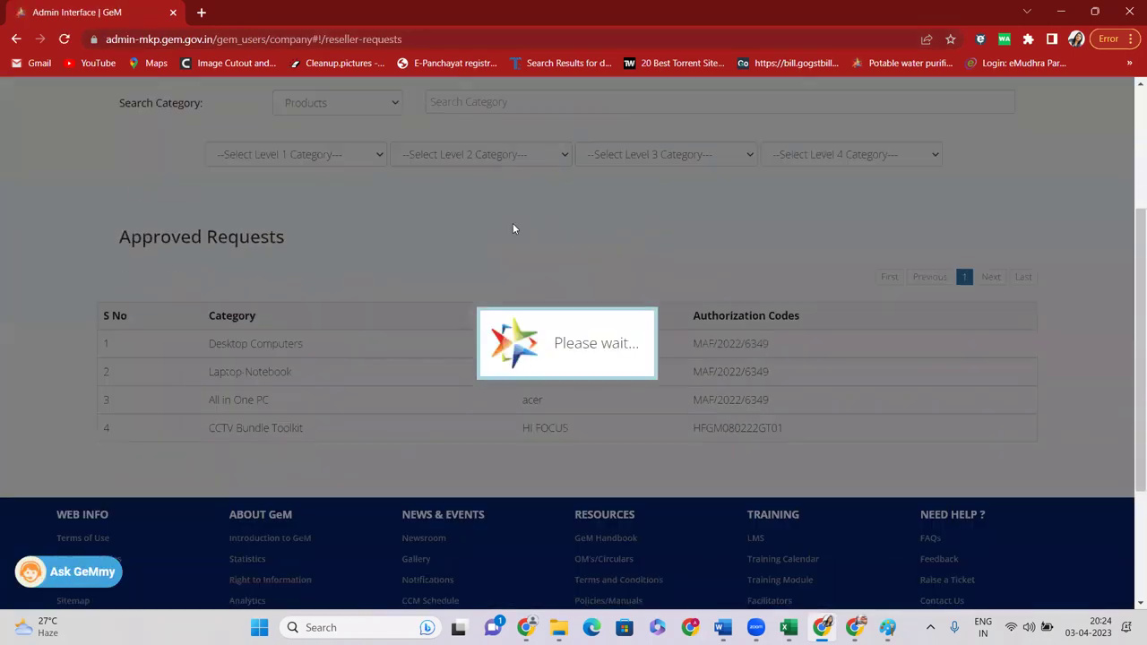
scroll(495, 239, "up", 2)
left_click(373, 255)
left_click(493, 251)
type("DESKTOP COMP")
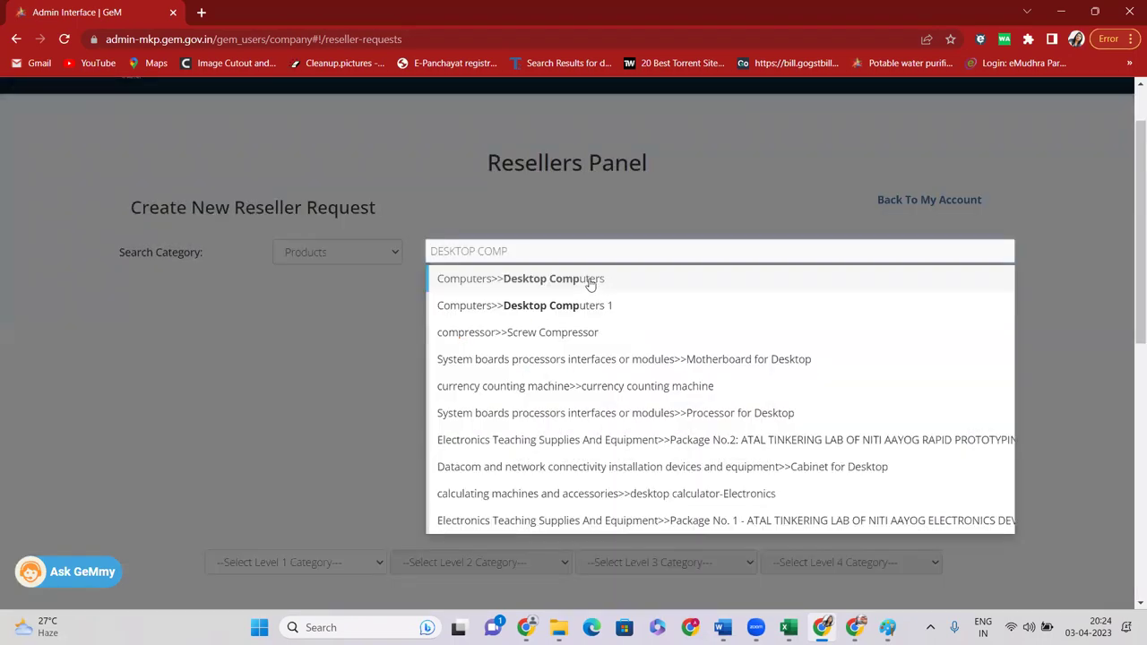
left_click(587, 280)
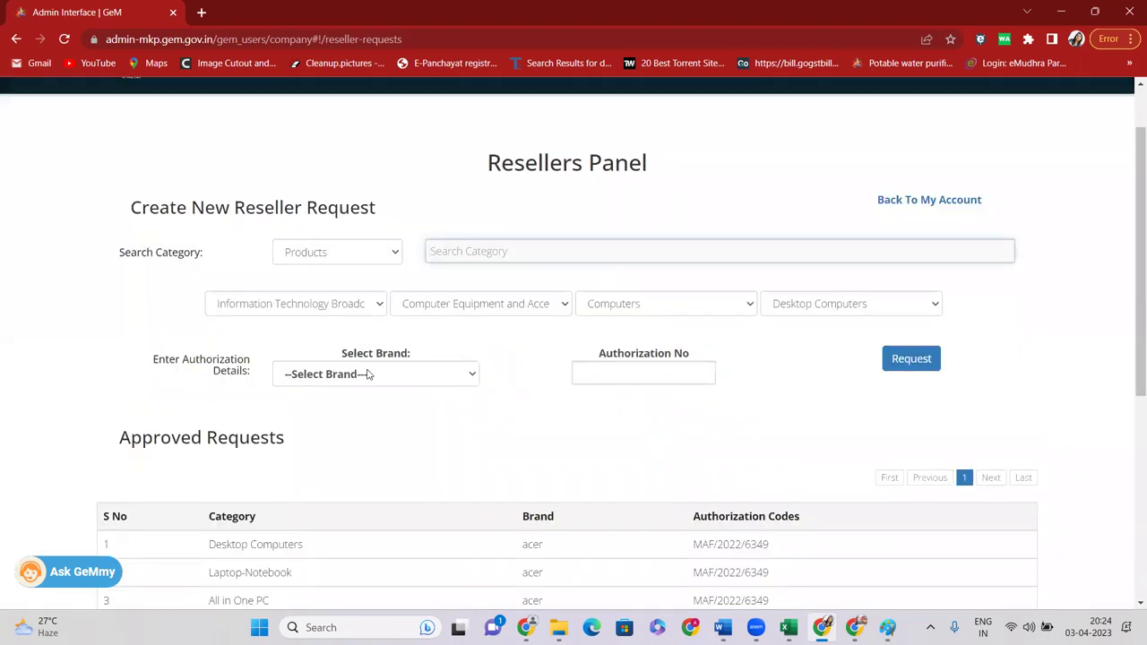
left_click(367, 374)
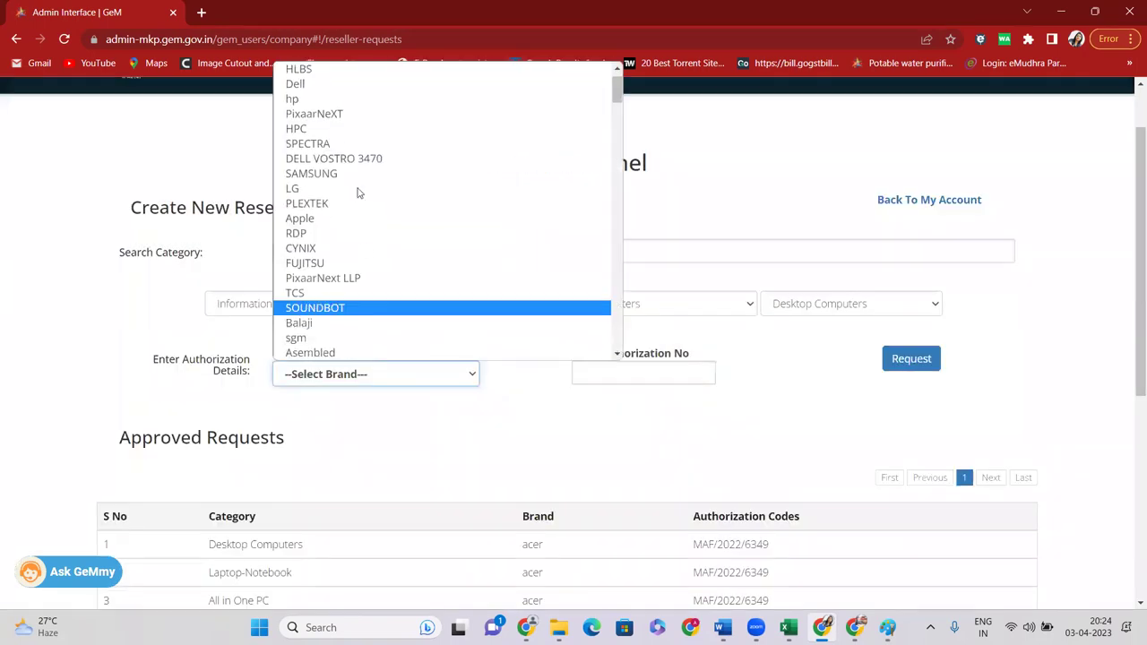
left_click(341, 101)
left_click(643, 371)
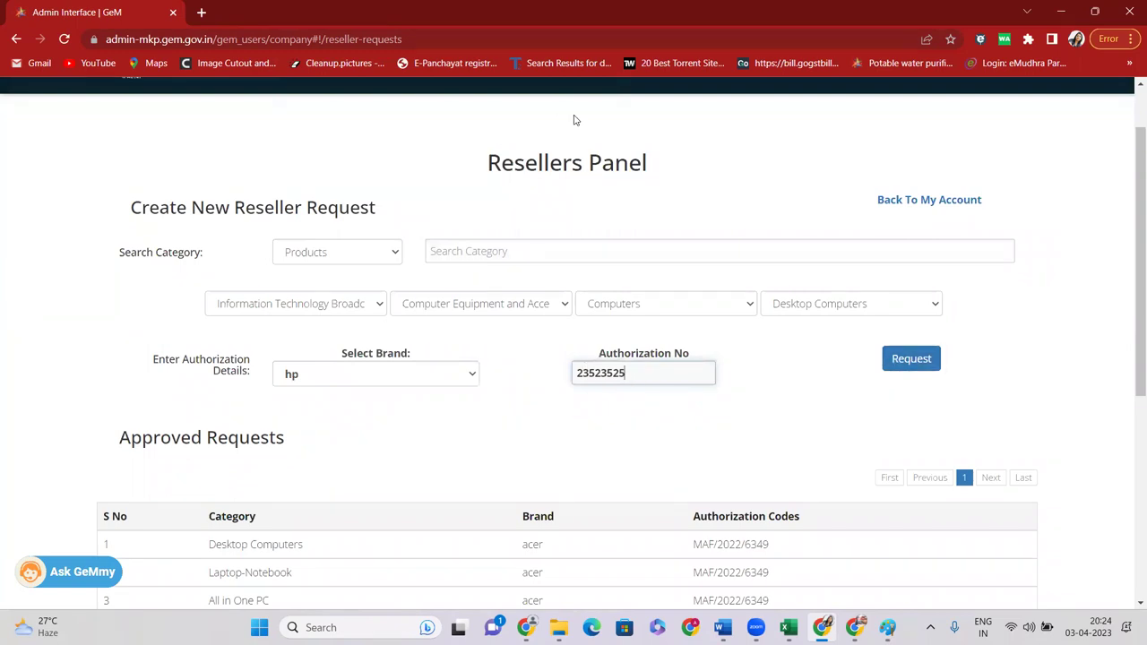
left_click(912, 359)
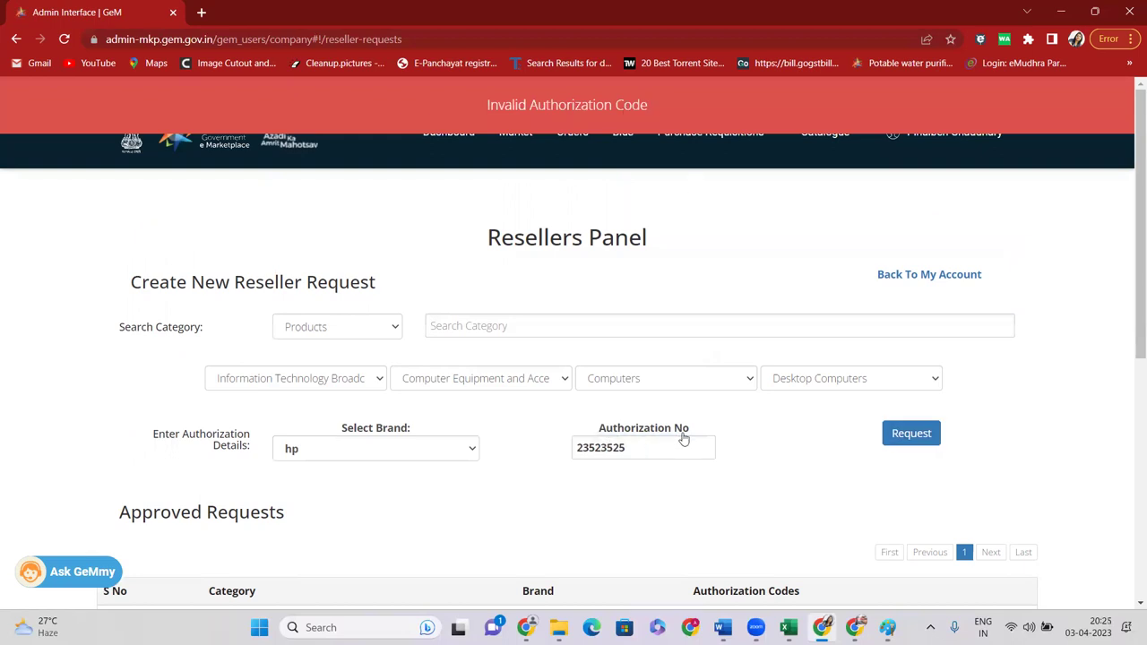
Review the approved requests, highlighting the CCTV Bundle Toolkit and acer rows, then return to the Market
scroll(315, 298, "down", 3)
left_click_drag(201, 326, 827, 418)
left_click(592, 419)
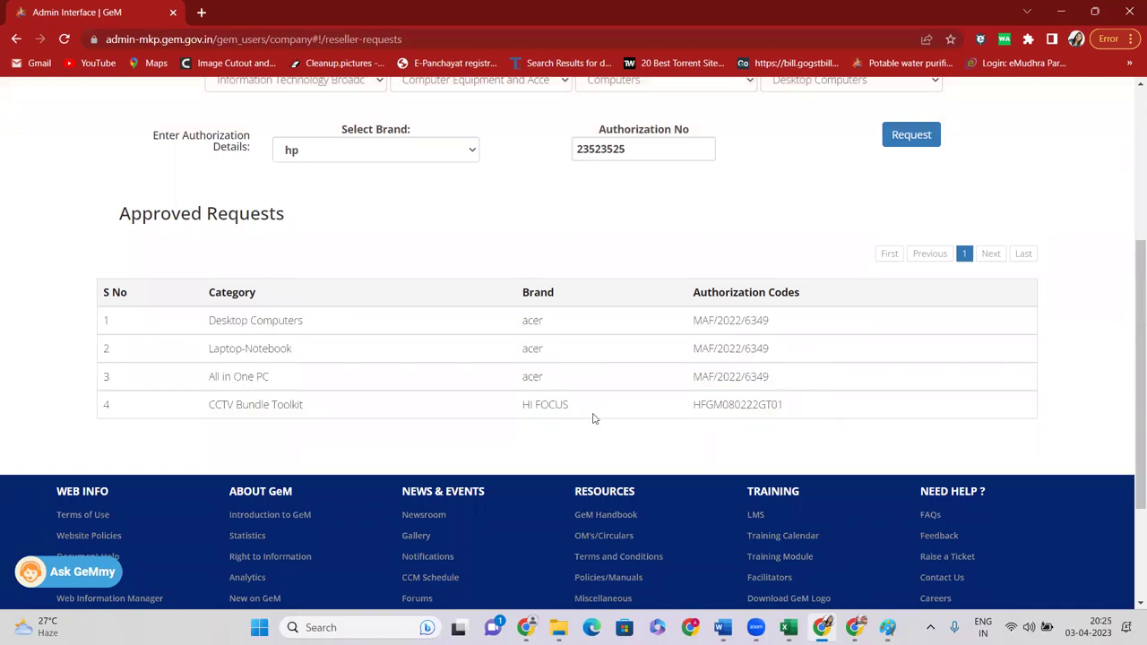
left_click(988, 255)
left_click_drag(214, 409, 494, 415)
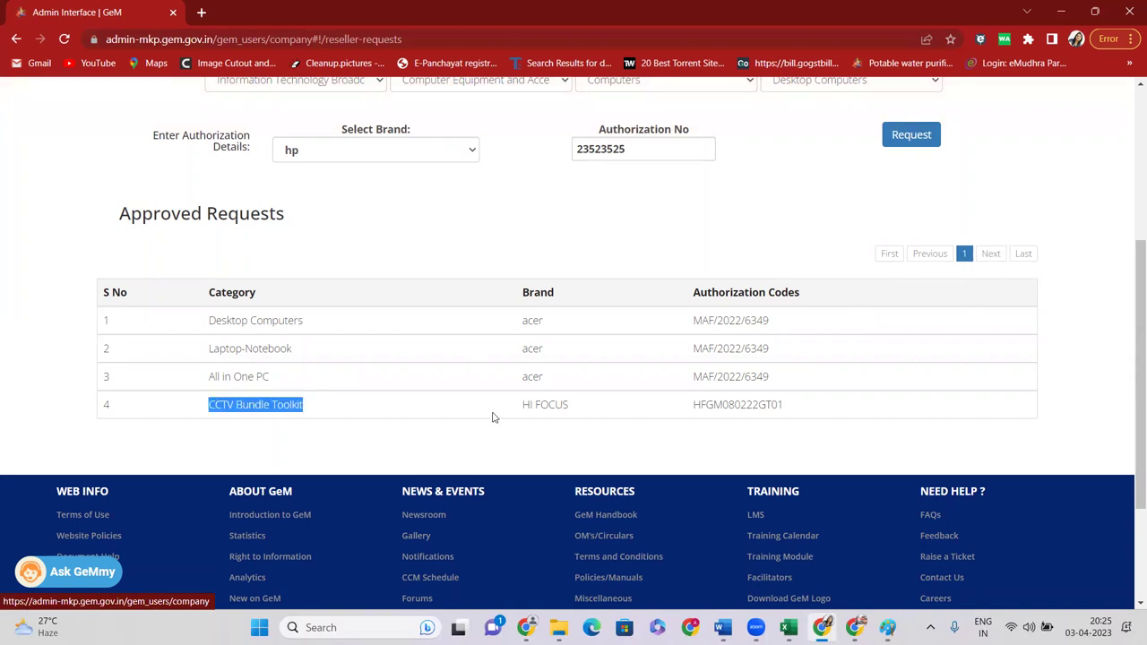
left_click_drag(455, 329, 583, 332)
scroll(684, 348, "up", 4)
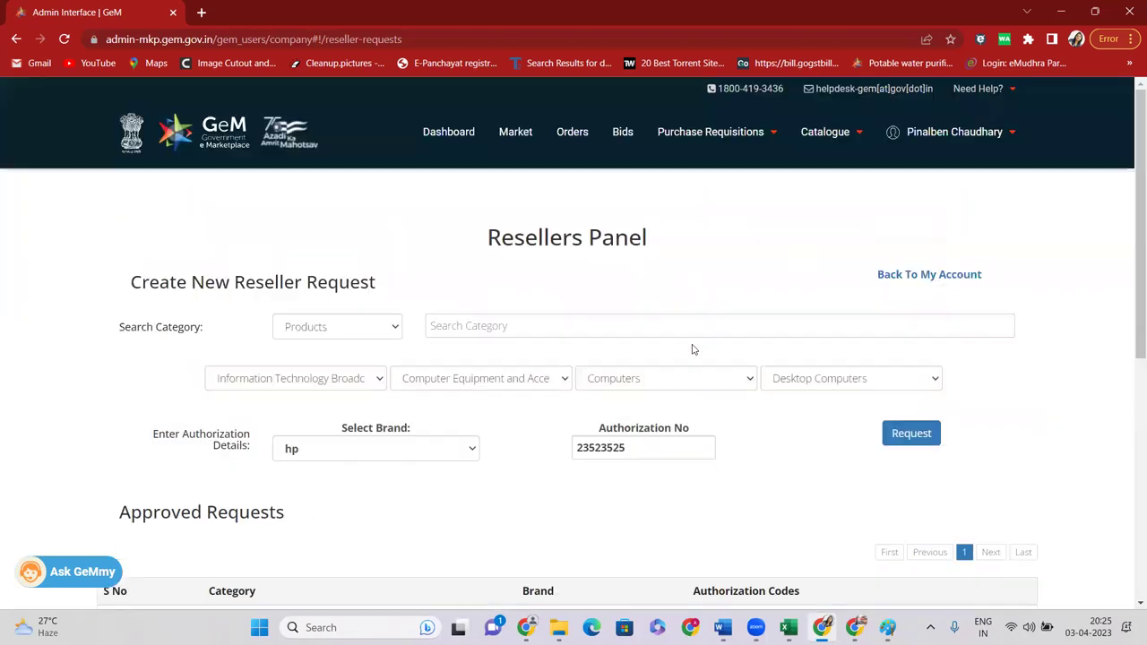
left_click(518, 134)
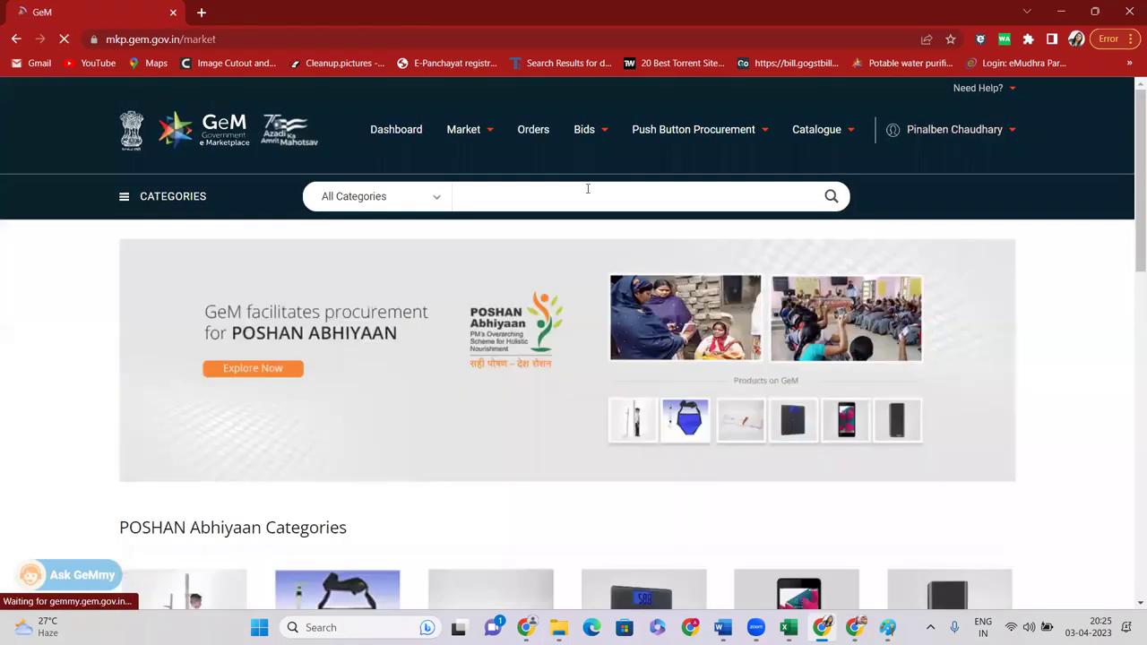
Search 'DESKTOP COM', pick Computers>>Desktop Computers and scroll through the results
left_click(588, 188)
type("DESKTOP")
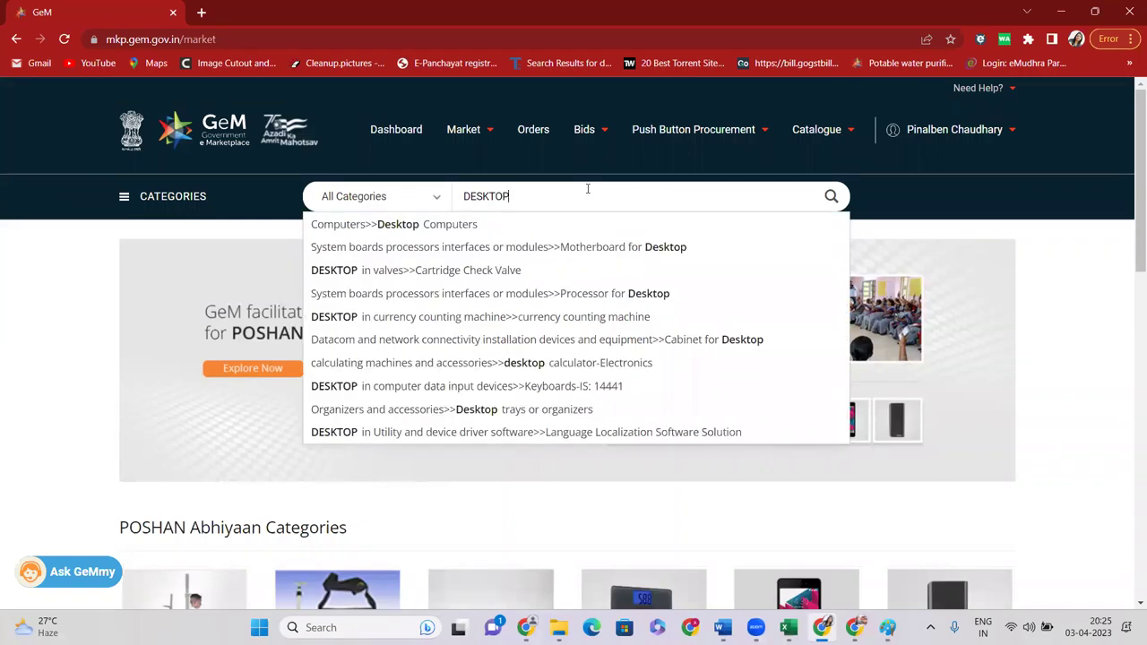
type(" COM")
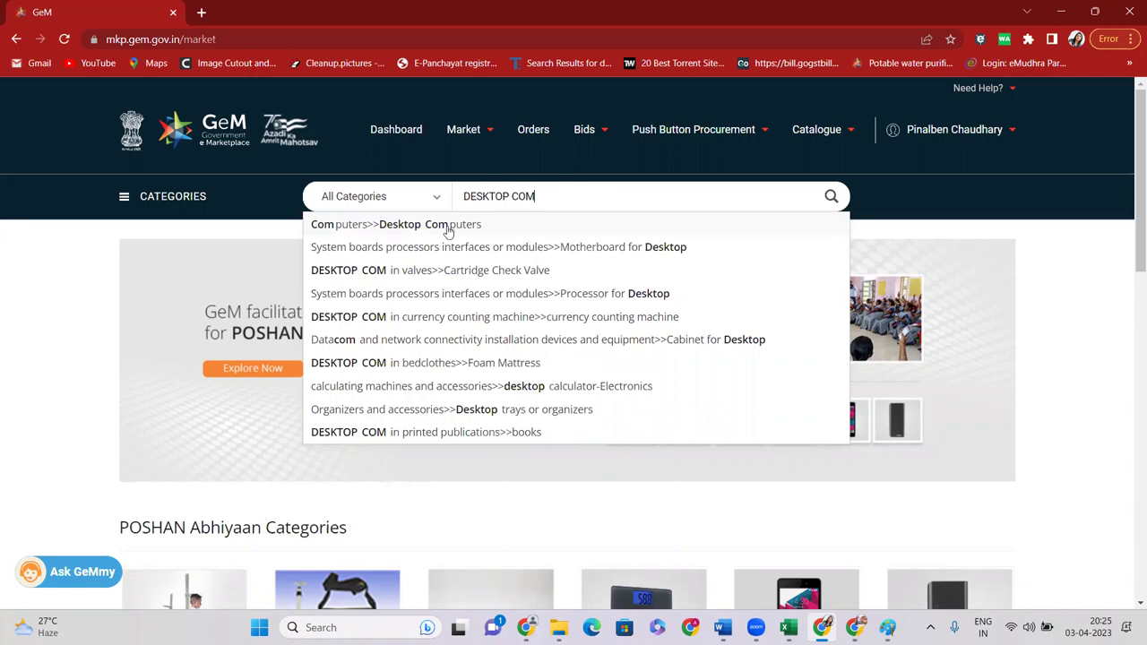
left_click(451, 227)
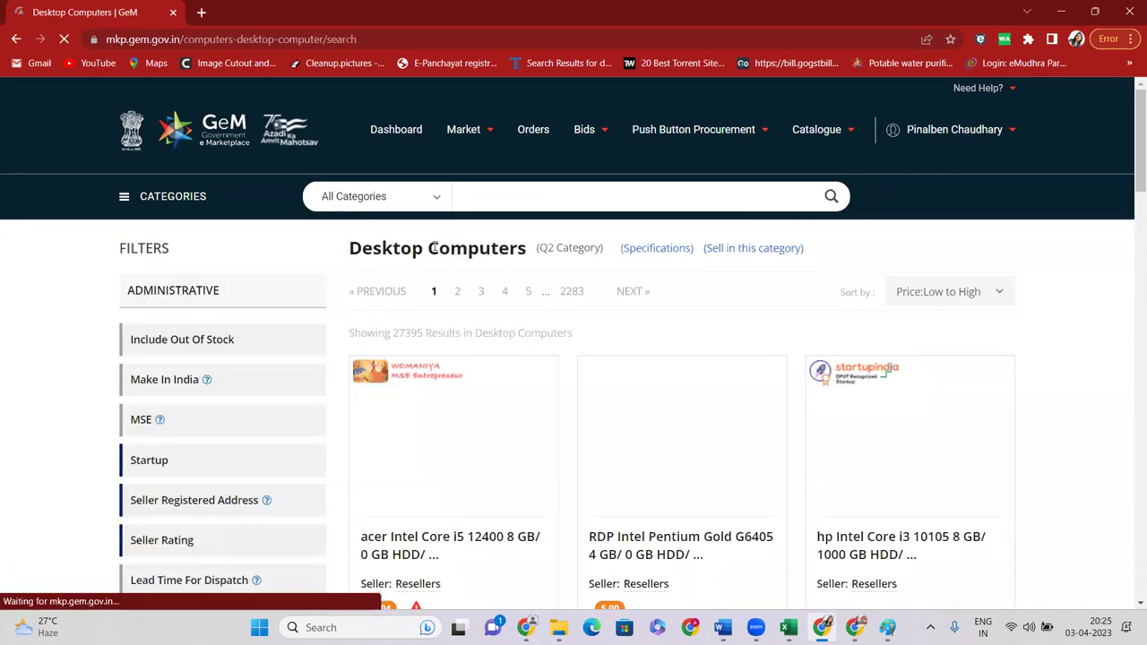
scroll(451, 242, "down", 1)
scroll(450, 253, "down", 10)
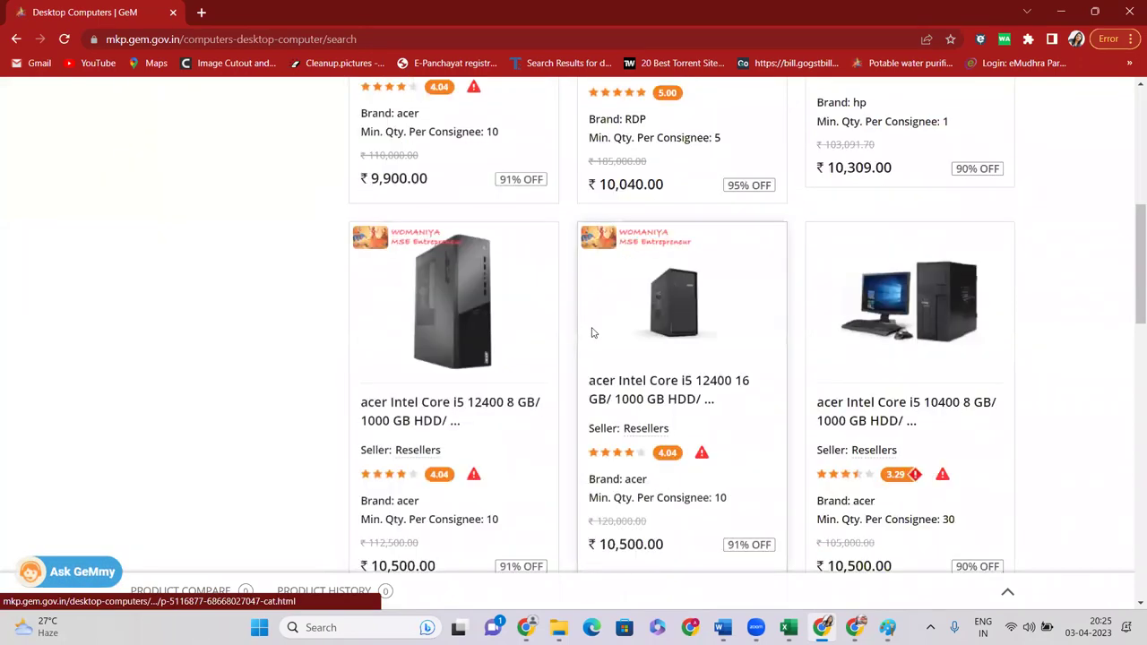
scroll(692, 272, "down", 2)
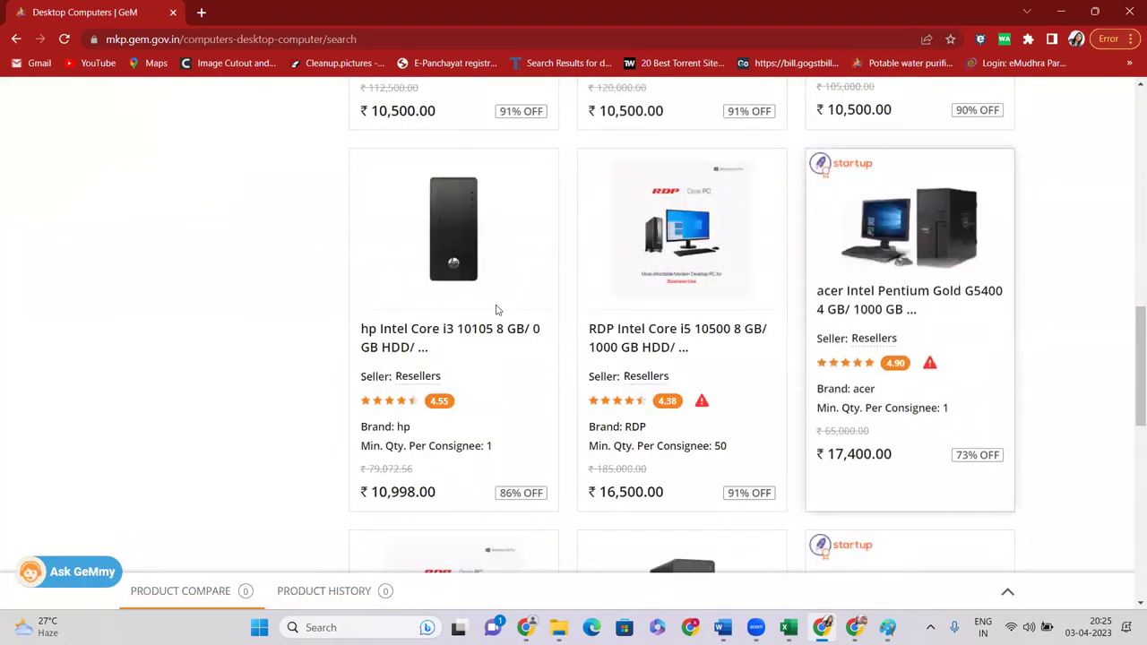
scroll(466, 296, "up", 4)
scroll(411, 285, "up", 5)
scroll(831, 316, "down", 10)
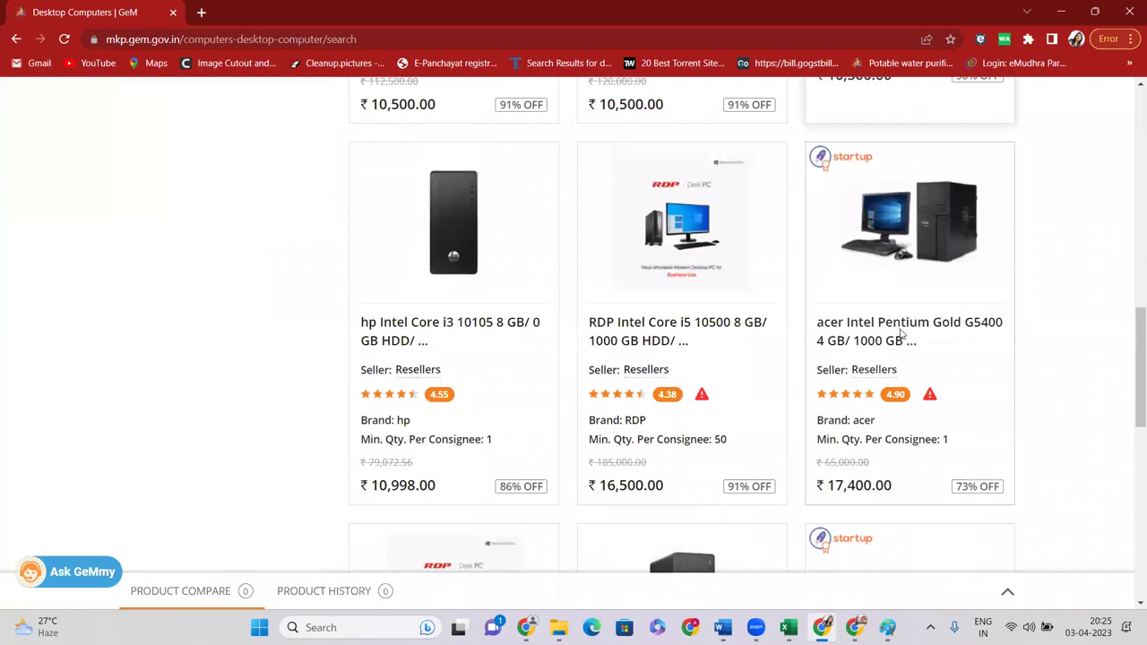
scroll(902, 336, "down", 3)
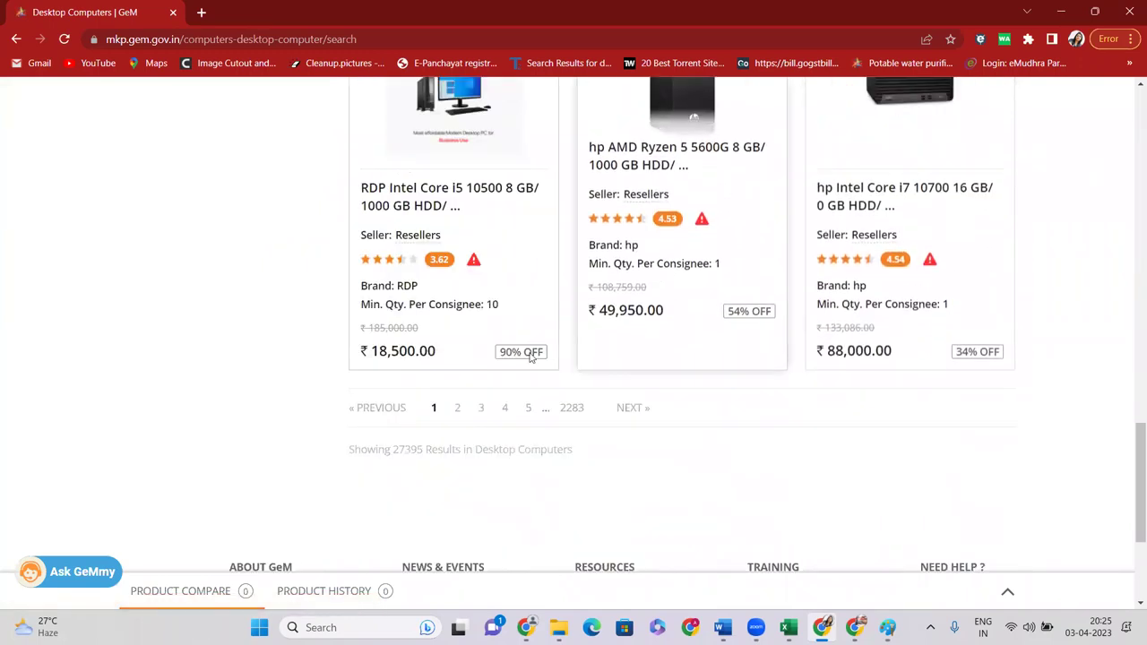
Go to results page 3 and open the acer Intel Pentium Gold G5420 desktop
left_click(483, 408)
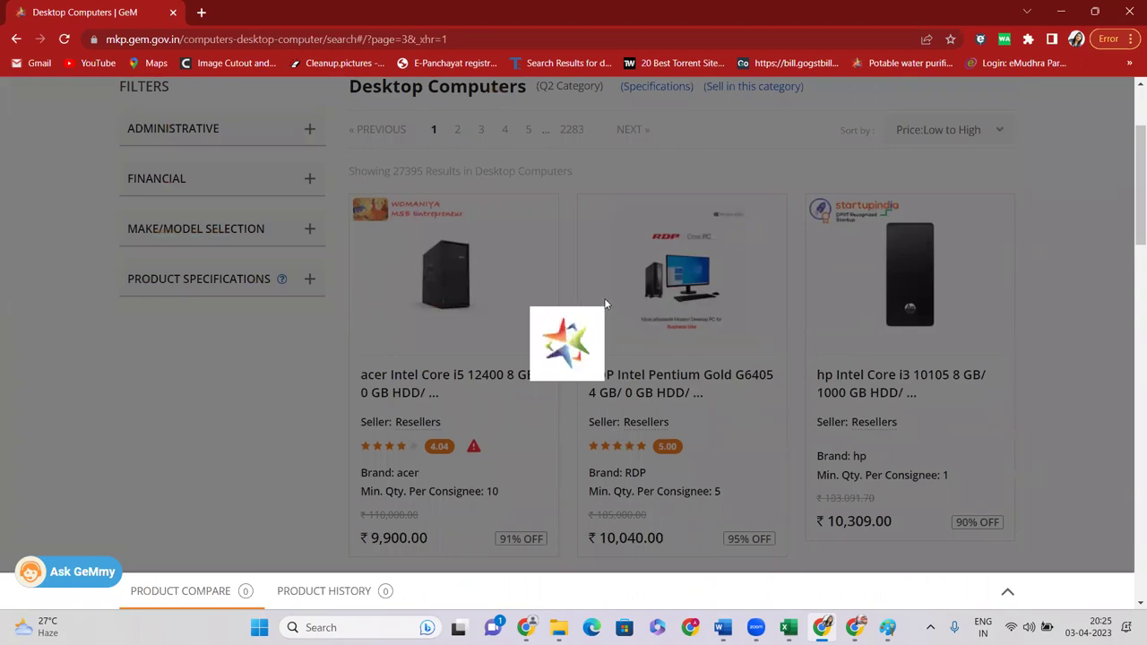
scroll(605, 304, "down", 3)
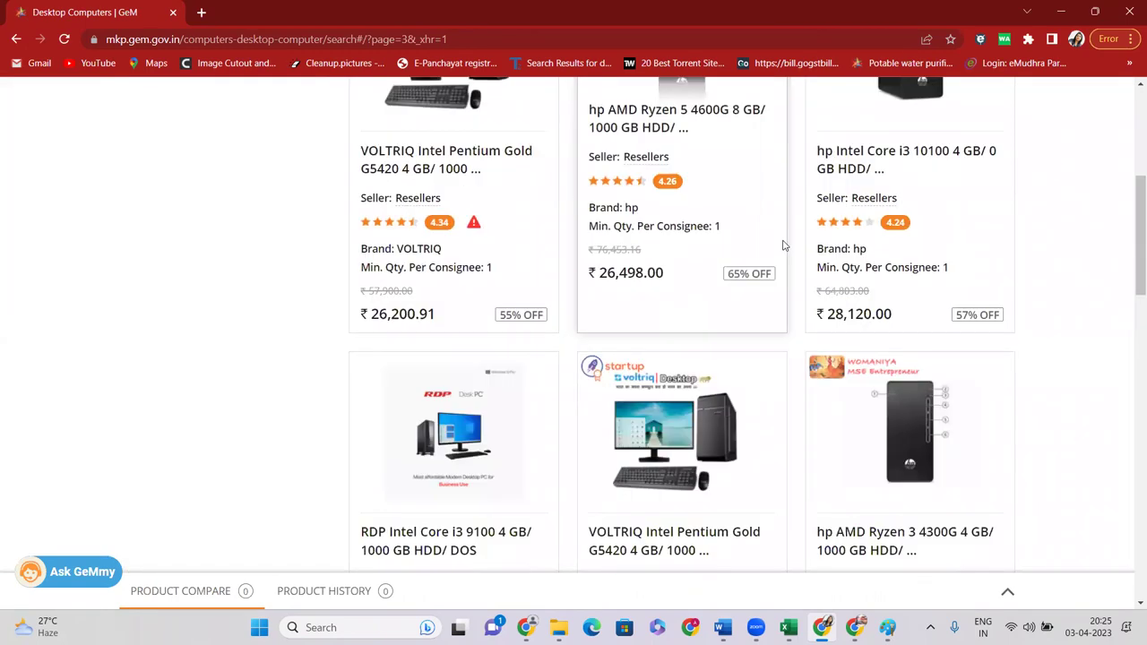
scroll(679, 253, "down", 5)
scroll(713, 245, "down", 10)
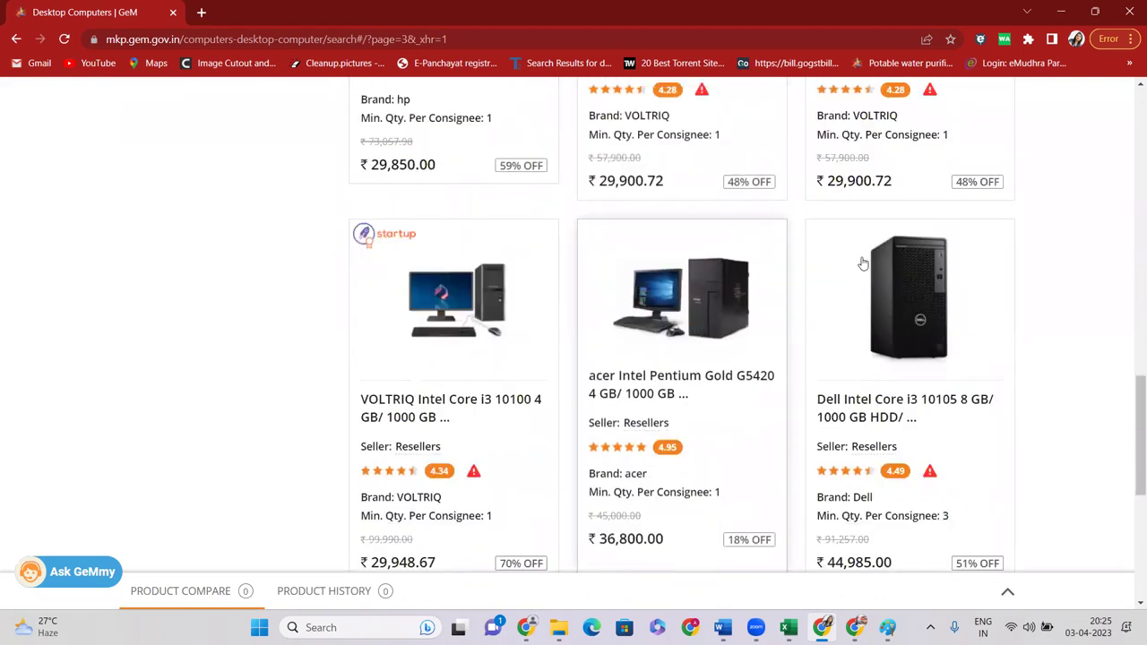
scroll(676, 251, "down", 5)
scroll(676, 251, "up", 3)
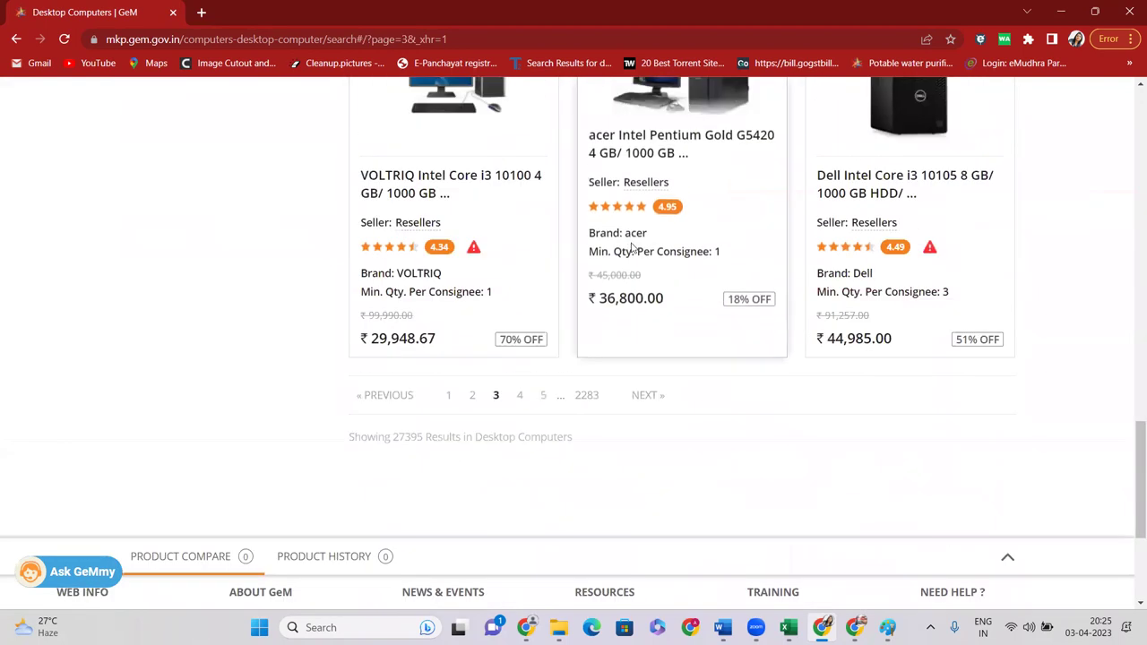
left_click(653, 141)
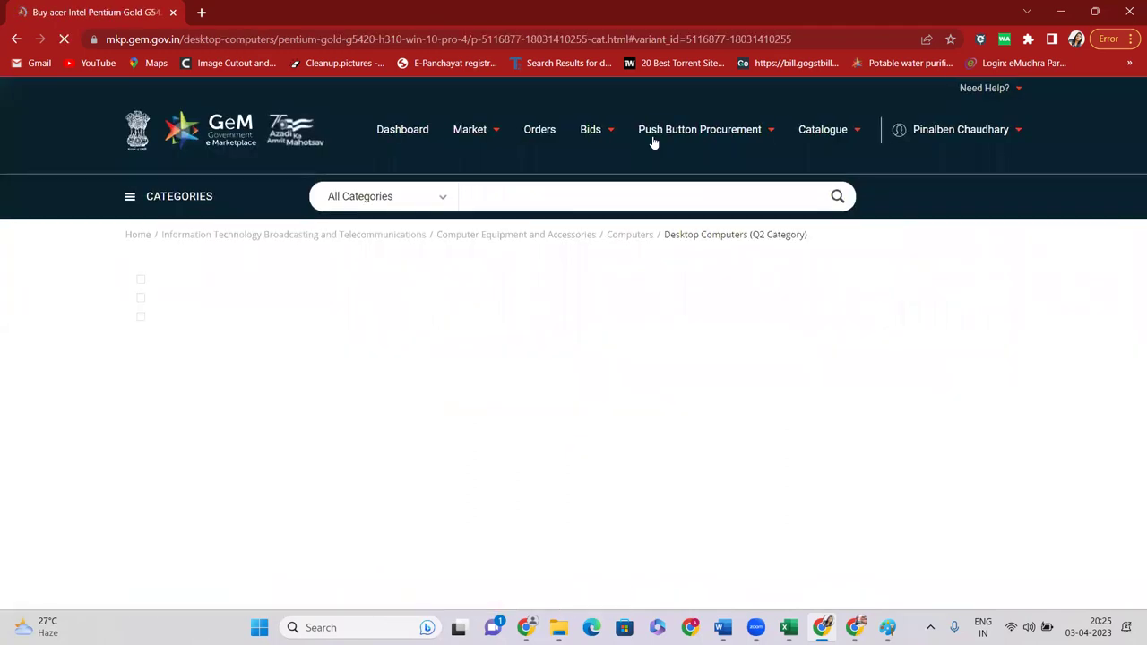
Choose Sell this item on the acer Pentium Gold G5420 page and scroll the new catalogue form
scroll(763, 267, "down", 3)
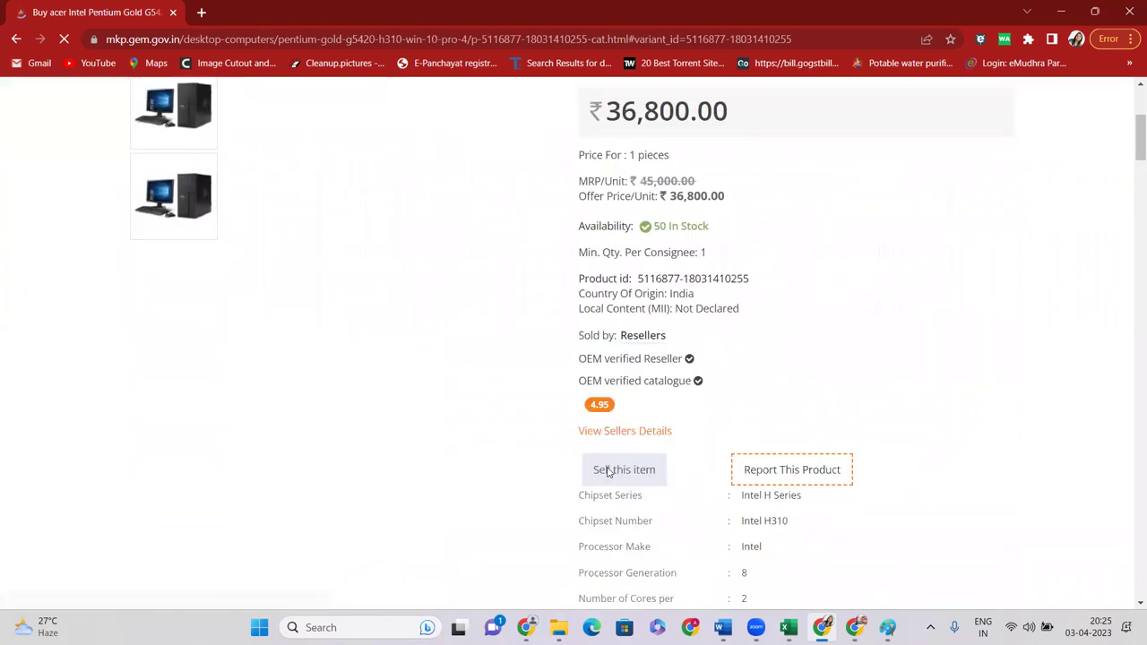
scroll(695, 385, "down", 2)
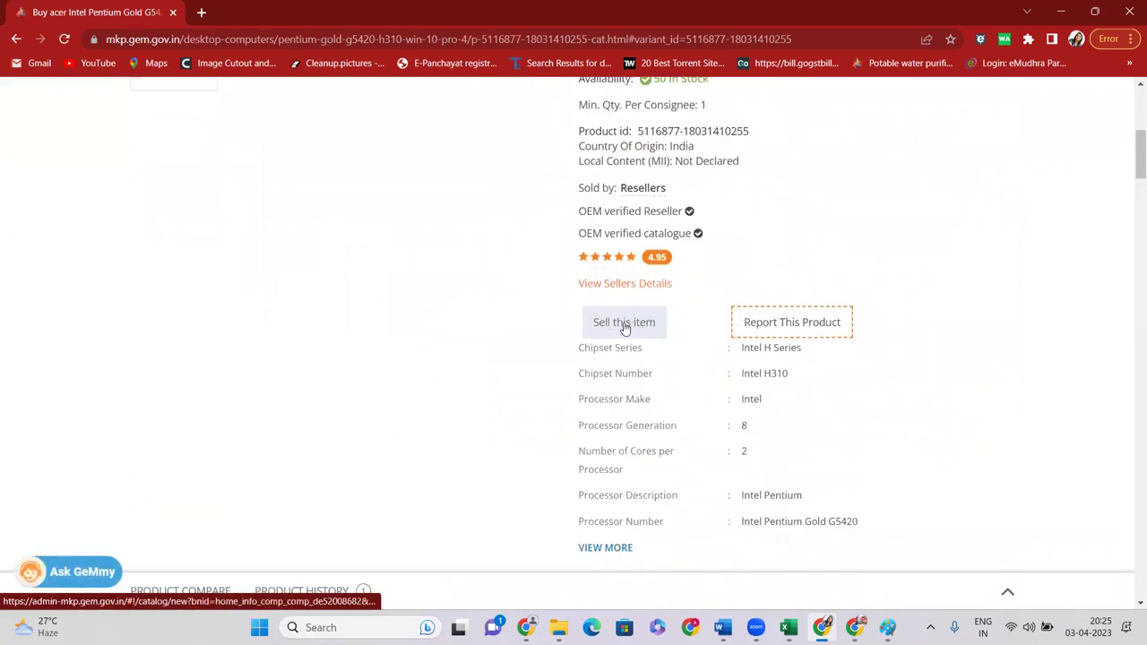
left_click(625, 324)
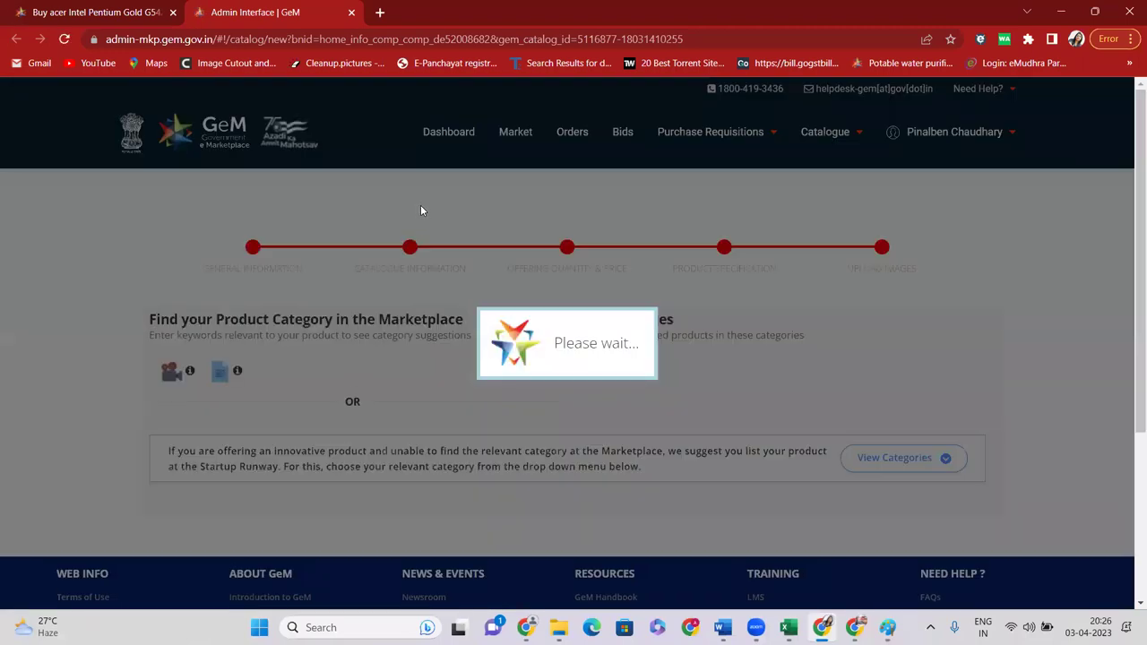
scroll(534, 313, "down", 2)
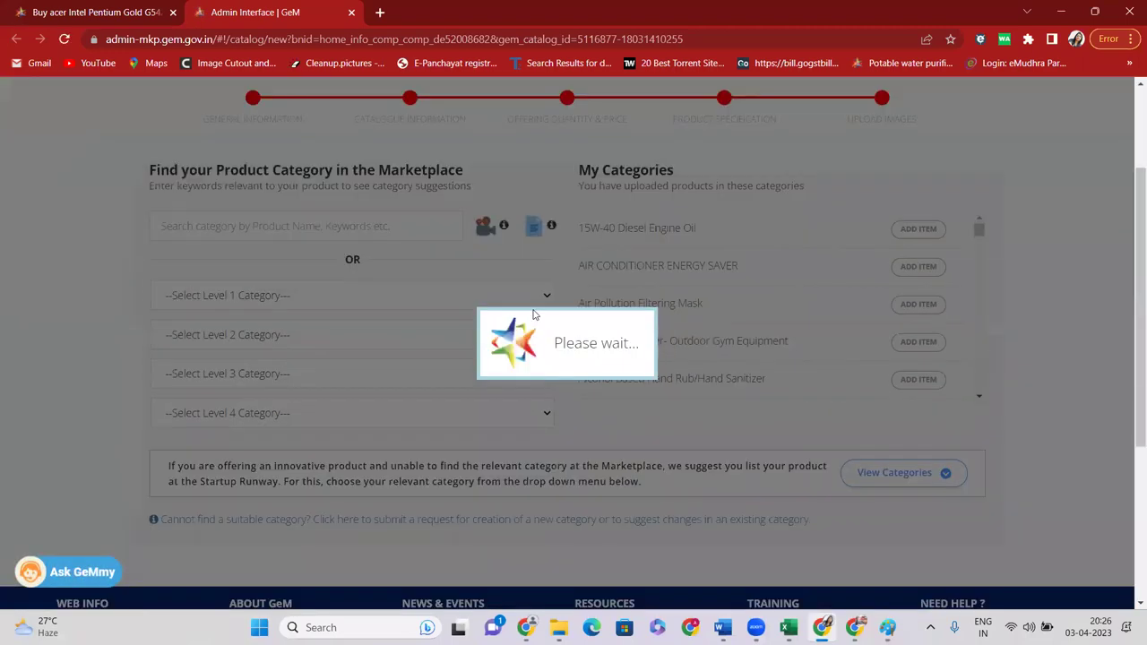
scroll(534, 314, "down", 2)
scroll(520, 318, "down", 2)
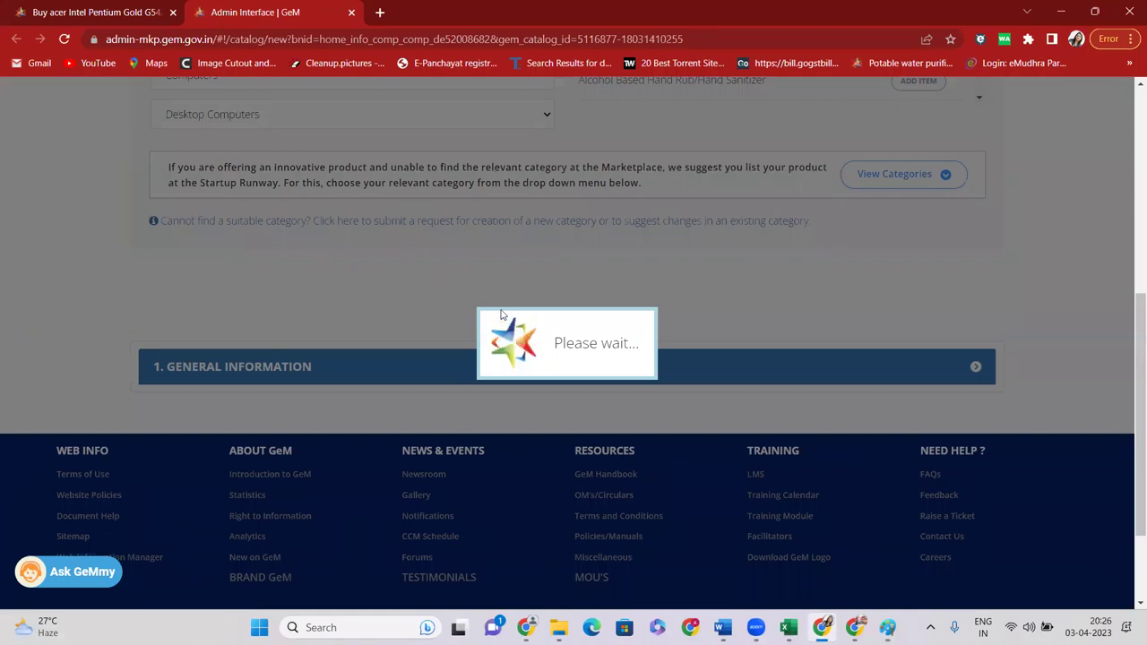
Pair with the existing GeM catalogue and select the available reseller authorization number
scroll(615, 319, "down", 2)
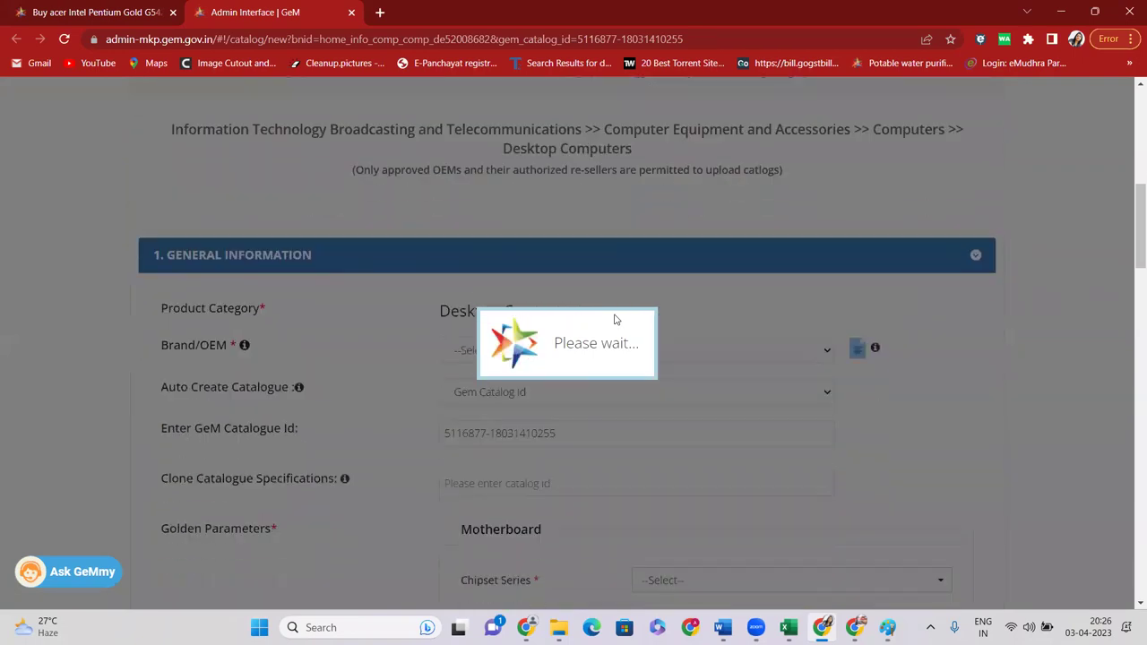
scroll(617, 320, "down", 1)
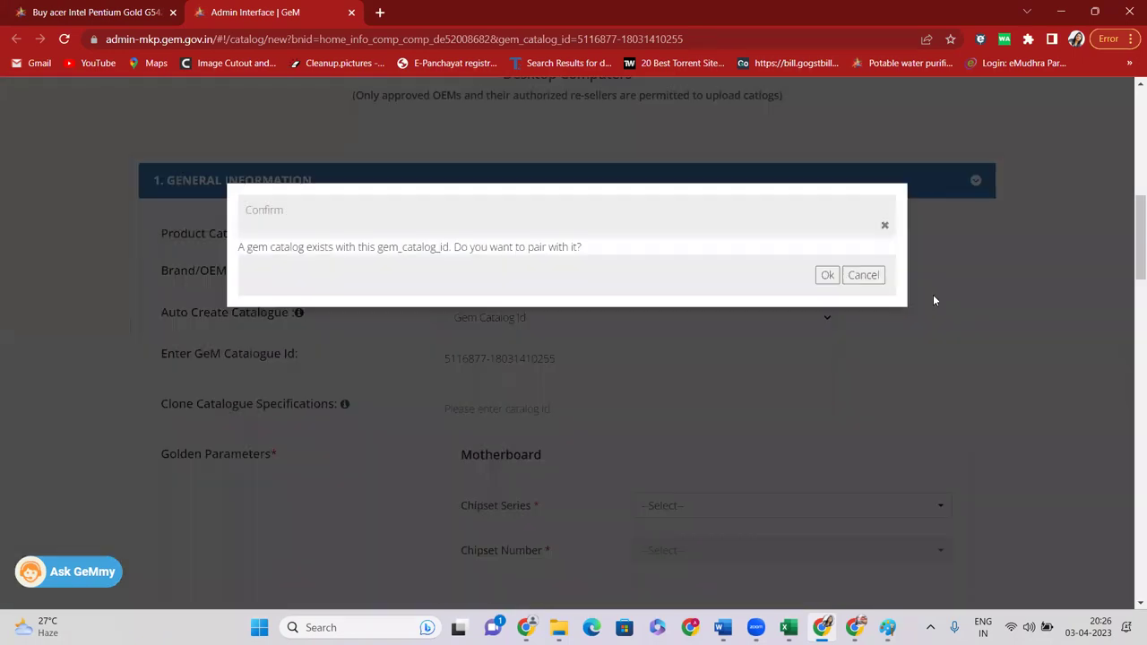
left_click(828, 277)
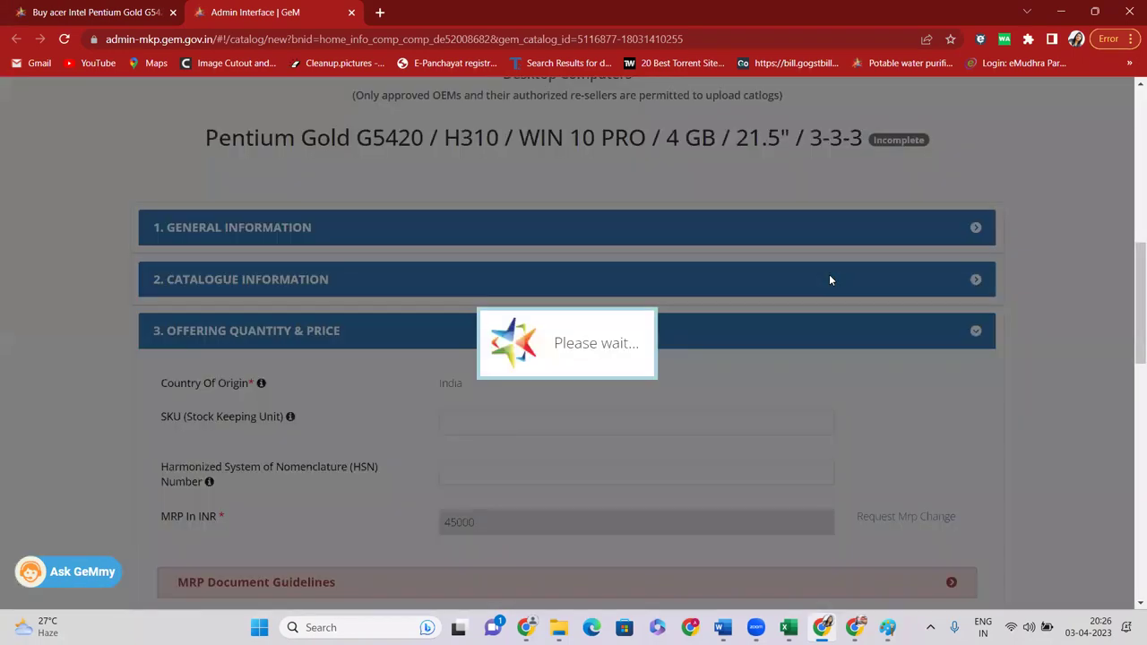
scroll(643, 283, "down", 1)
scroll(643, 284, "down", 1)
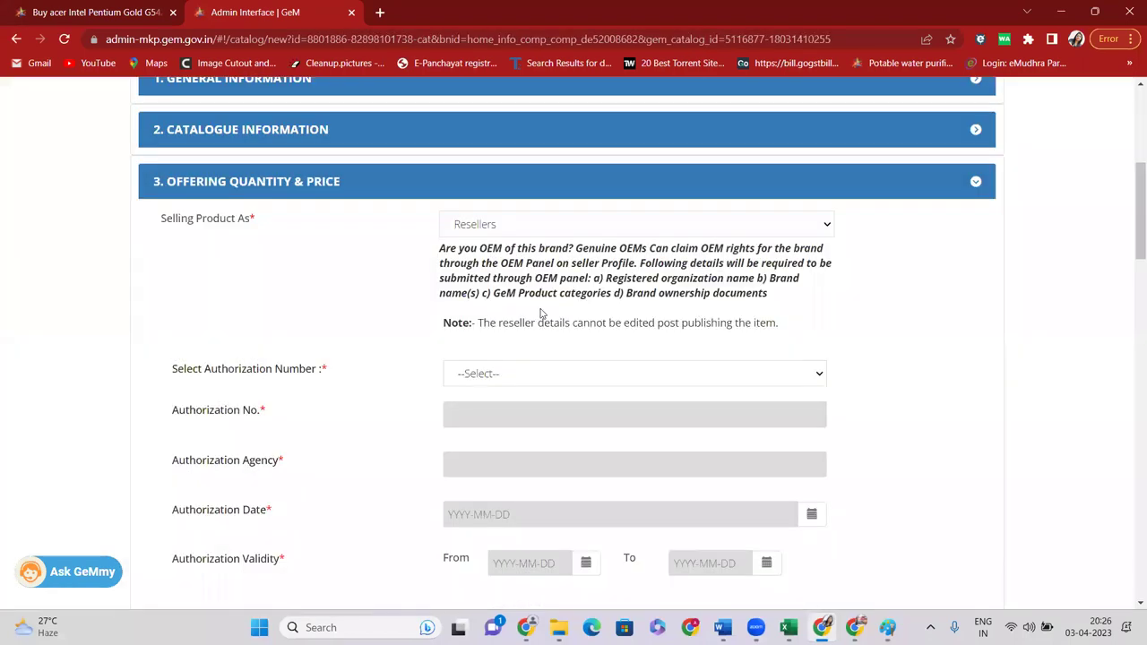
scroll(540, 313, "down", 2)
left_click(504, 226)
left_click(504, 261)
Set the offer price to 39000 and tick delivery to all of Maharashtra
scroll(746, 362, "down", 2)
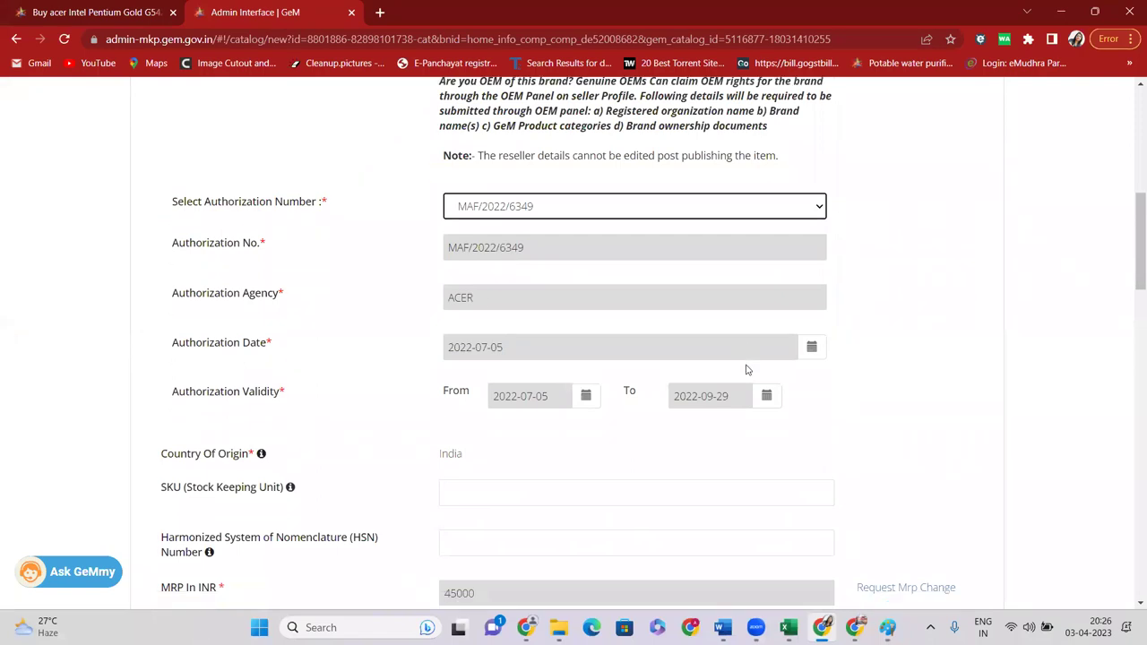
scroll(691, 341, "down", 4)
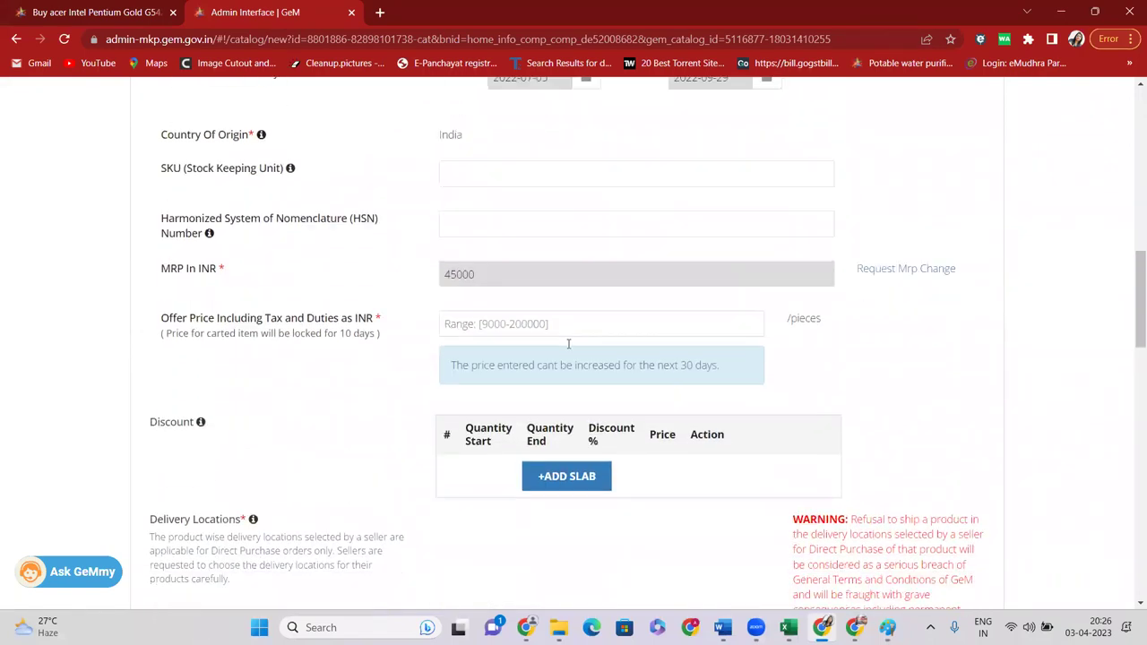
left_click(507, 211)
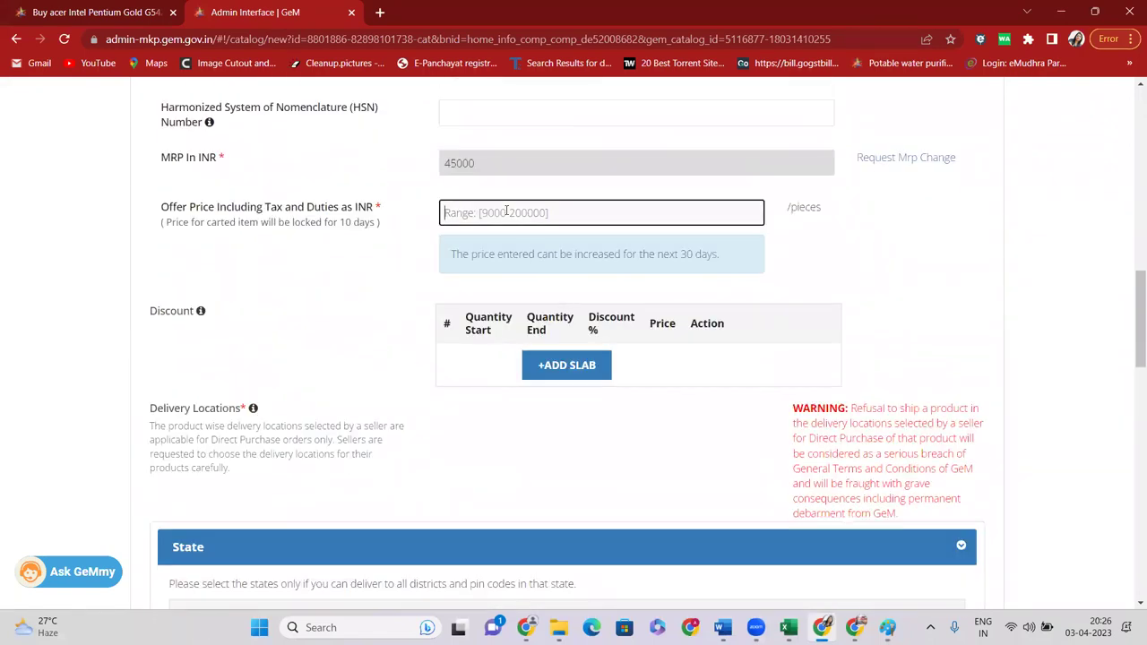
type("39000")
left_click(855, 231)
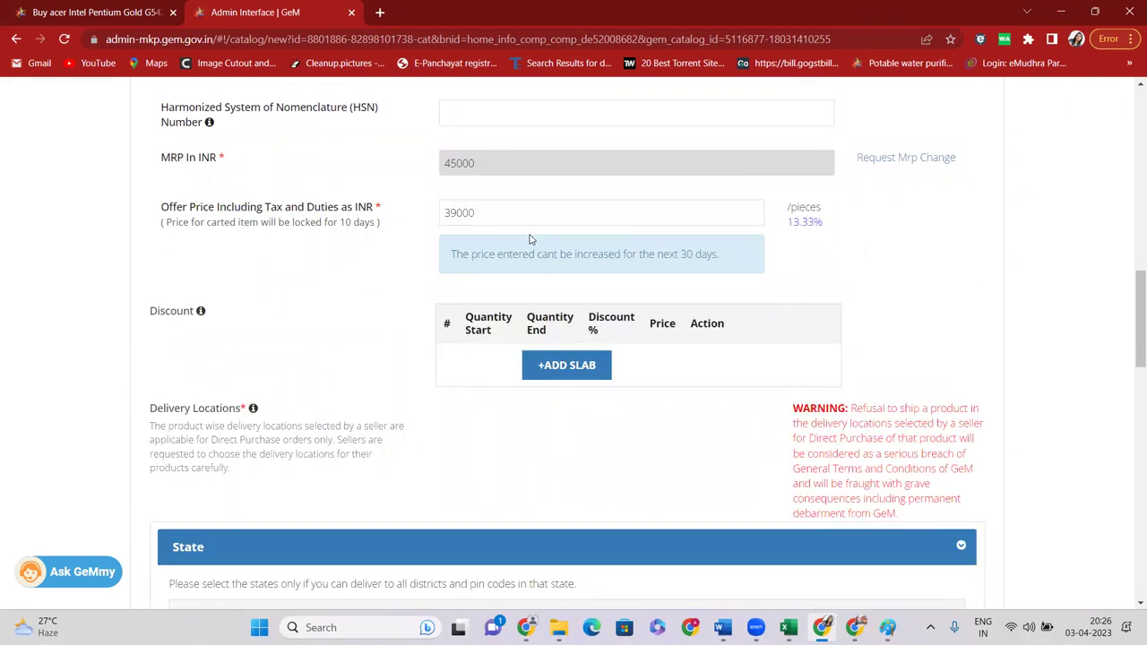
scroll(596, 311, "down", 3)
scroll(596, 311, "down", 2)
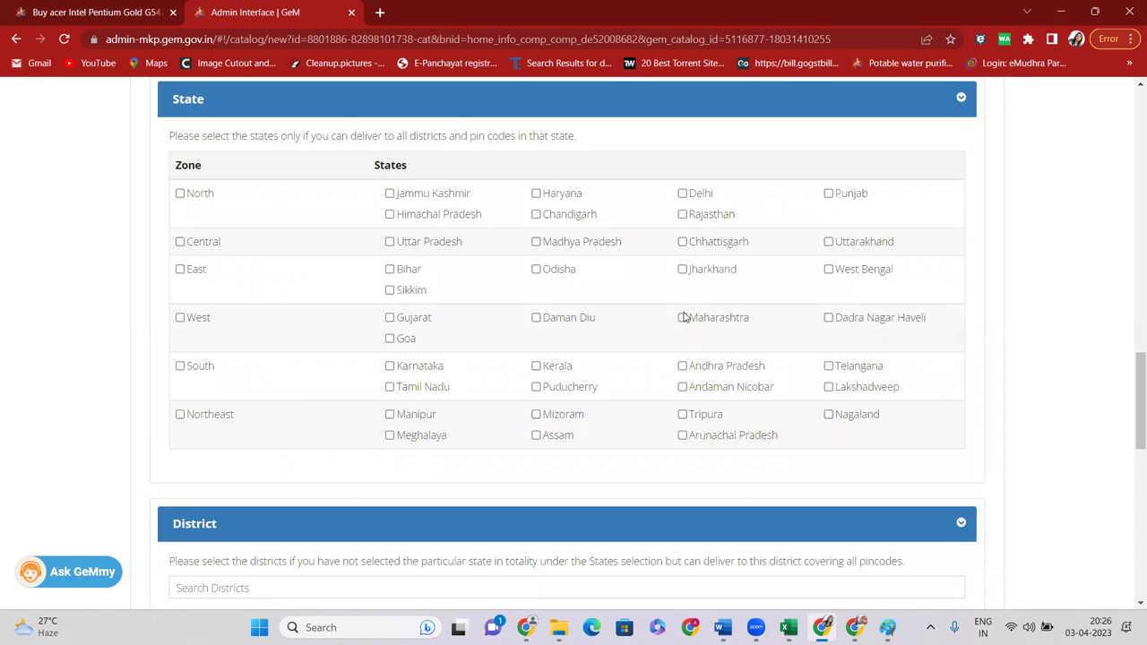
left_click(683, 318)
Enter stock 1, minimum 1 per consignee and 15-day lead time, then save
scroll(684, 322, "down", 2)
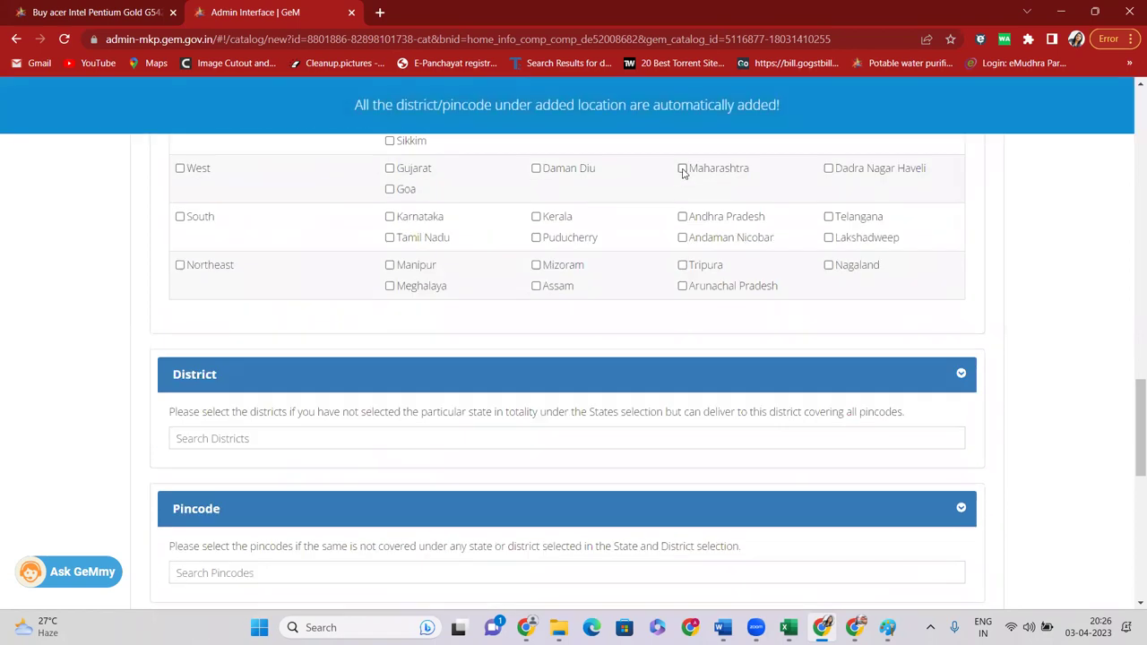
scroll(538, 331, "down", 6)
scroll(493, 258, "up", 3)
left_click(475, 349)
type("1")
left_click(496, 376)
type("1")
left_click(495, 415)
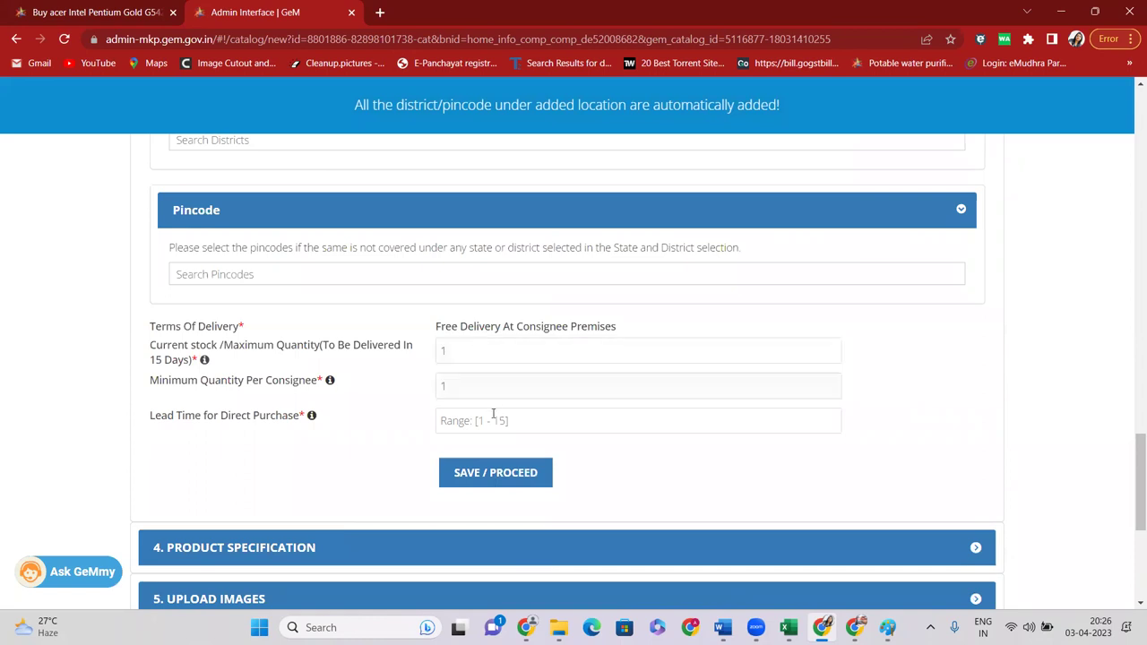
type("15")
left_click(522, 474)
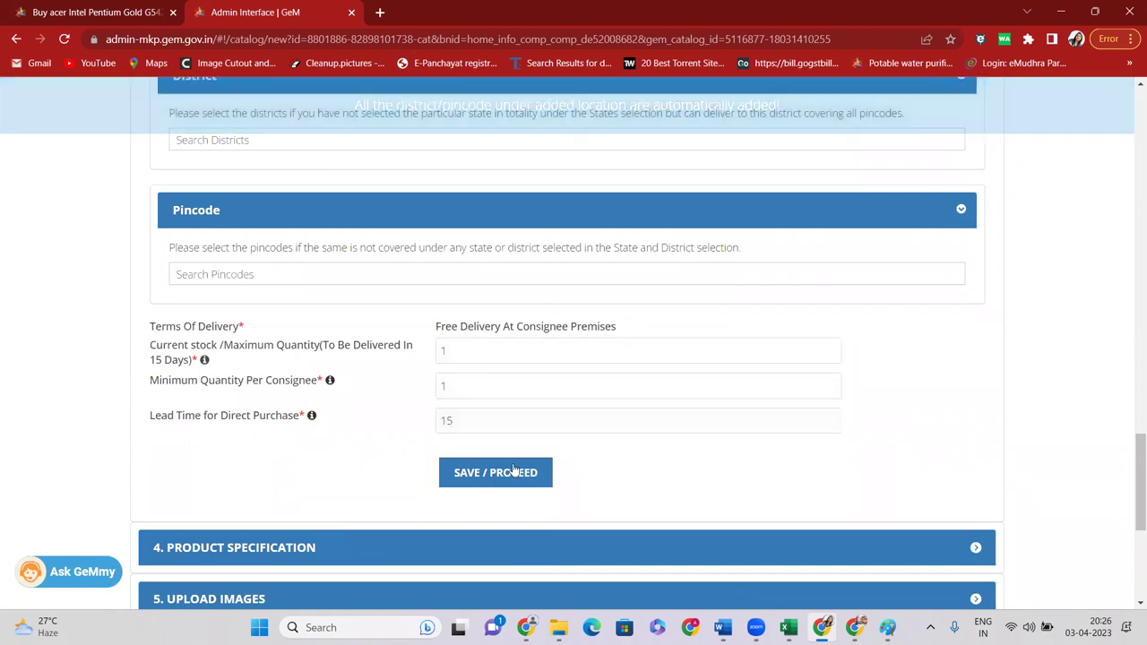
scroll(640, 389, "up", 3)
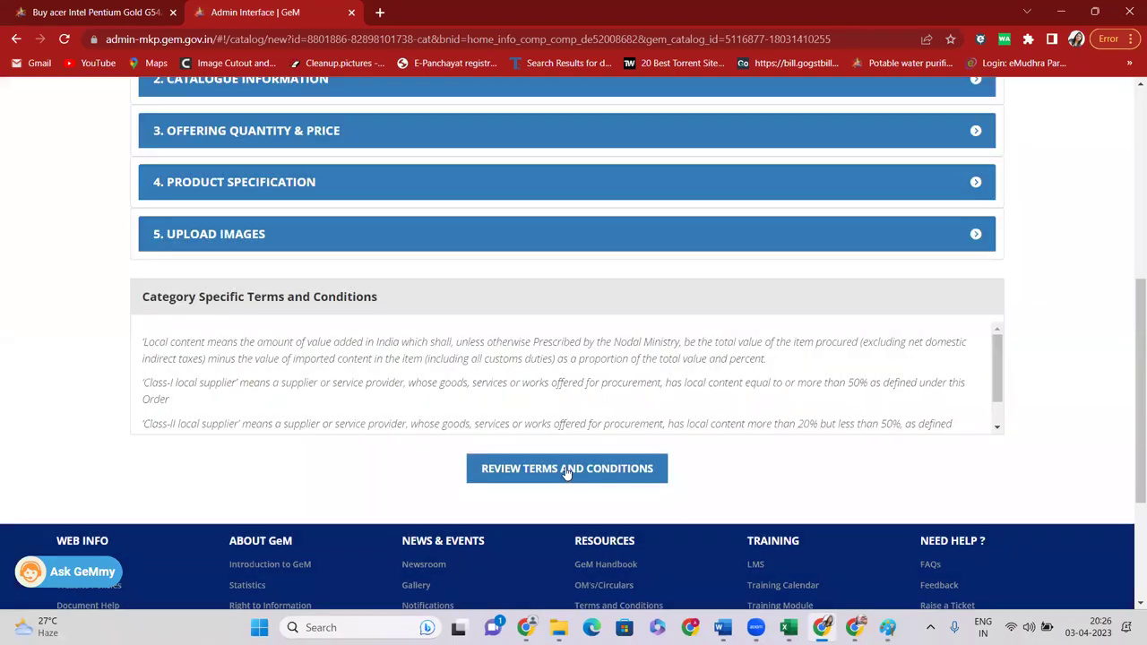
Review the GeM terms and conditions and tick the agreement checkbox
left_click(567, 469)
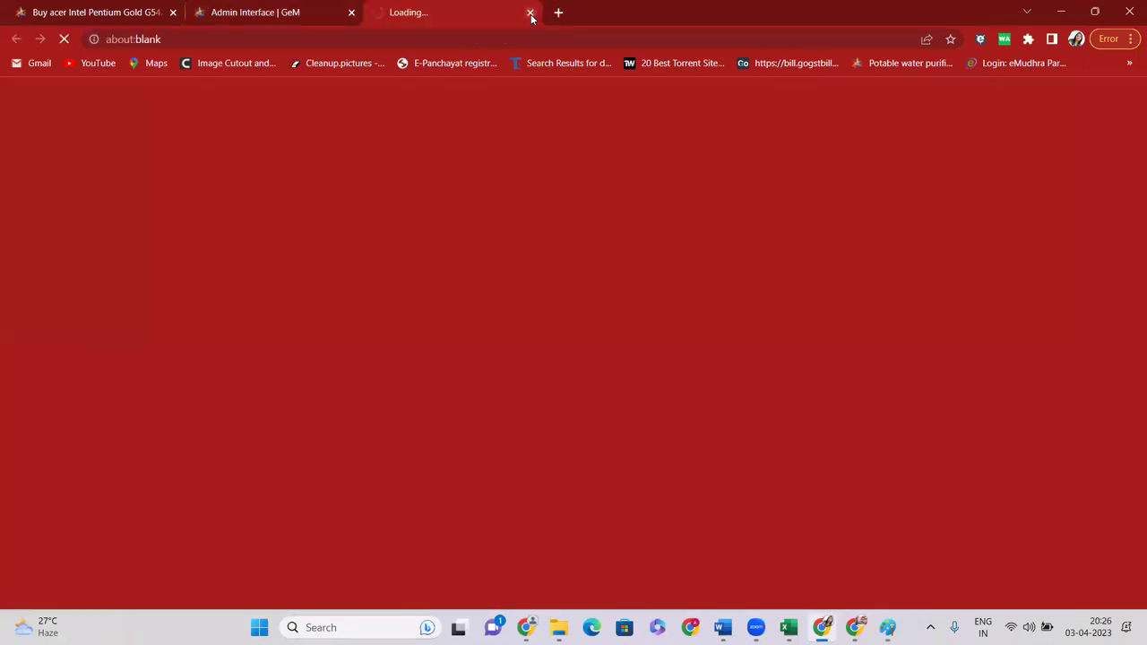
left_click(529, 13)
left_click(142, 510)
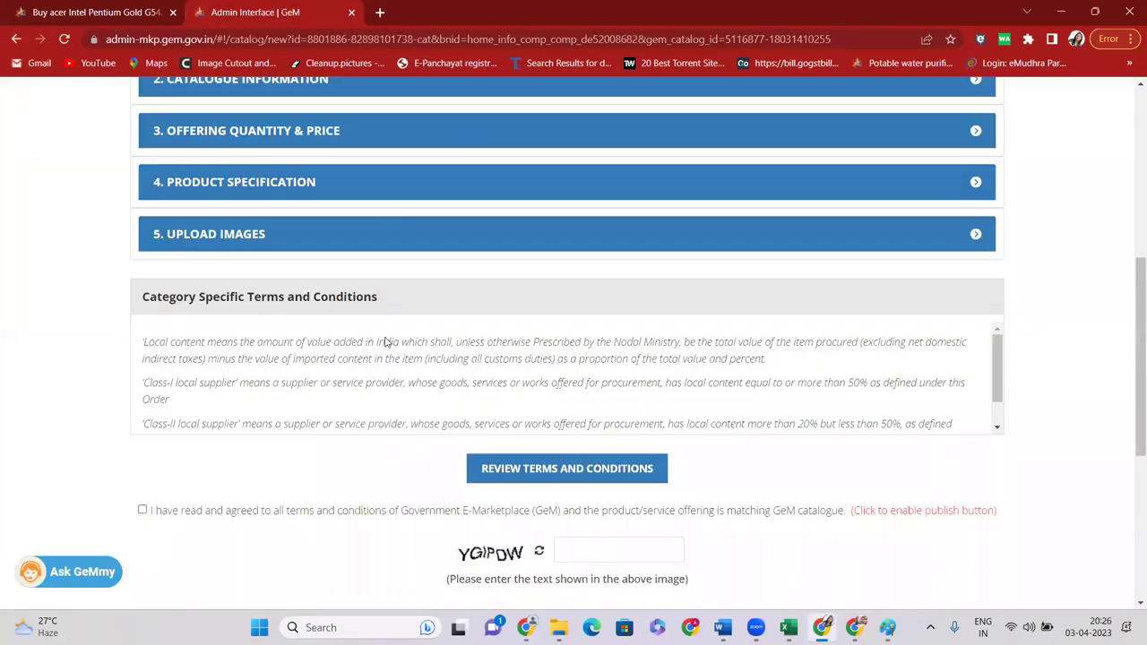
scroll(386, 343, "down", 1)
scroll(590, 346, "down", 3)
Enter the captcha verification text and publish the acer desktop catalogue
left_click(613, 251)
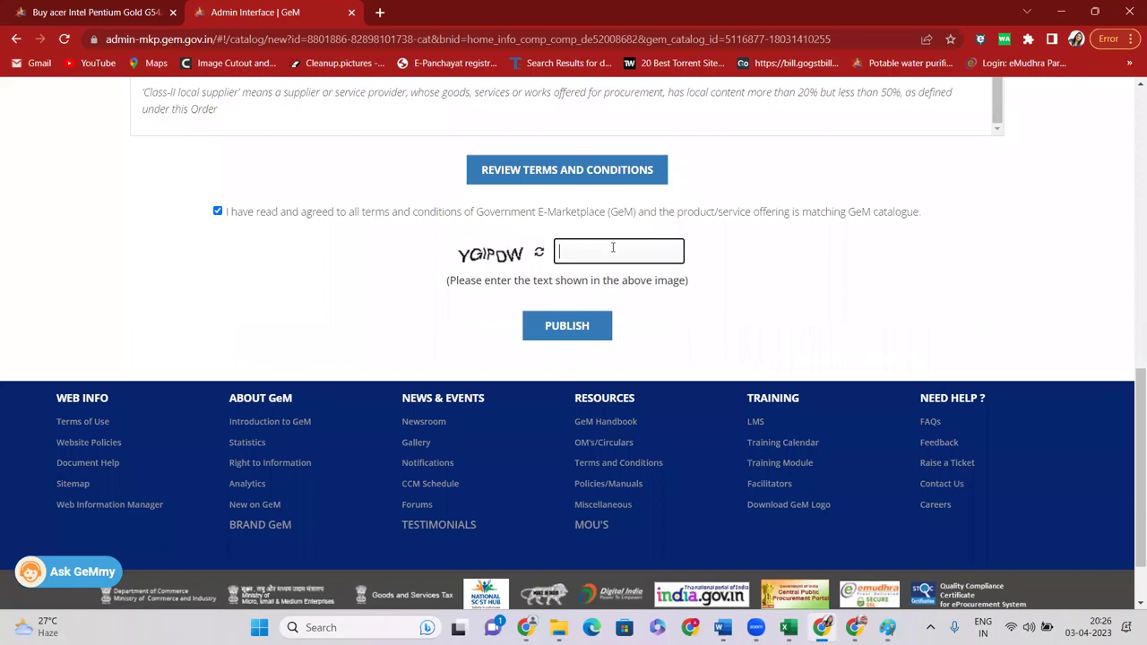
type("YUG")
key("BackSpace")
key("BackSpace")
key("BackSpace")
type("YGIPDW")
left_click(575, 339)
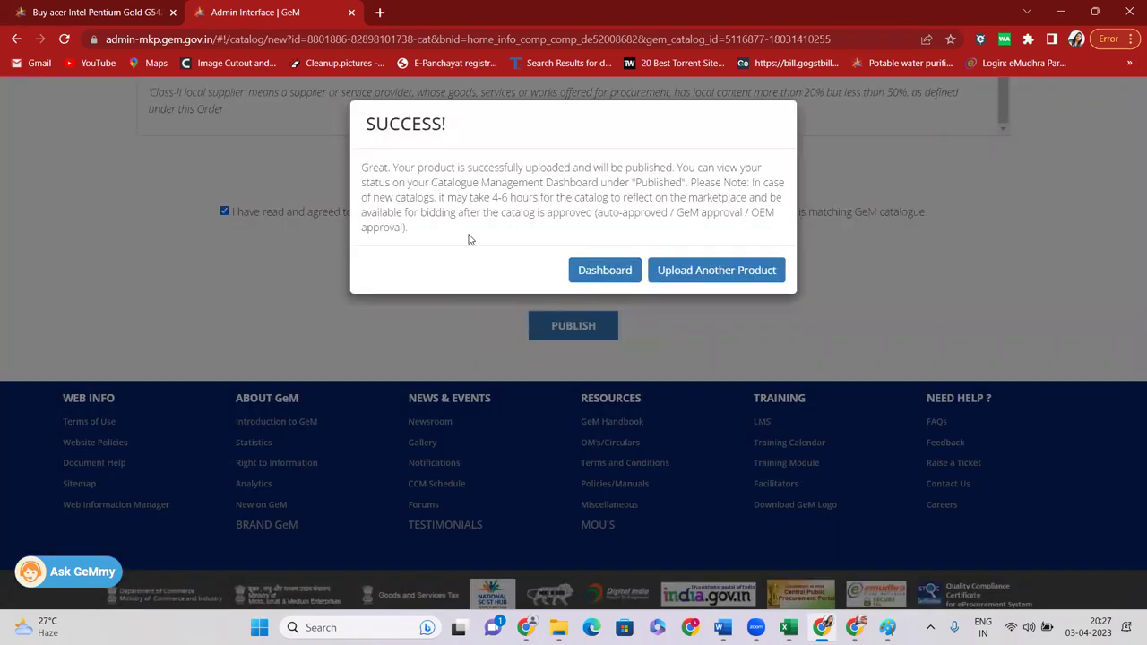
Note the 'will be published' confirmation and go to the catalogue management Dashboard
left_click_drag(363, 167, 674, 168)
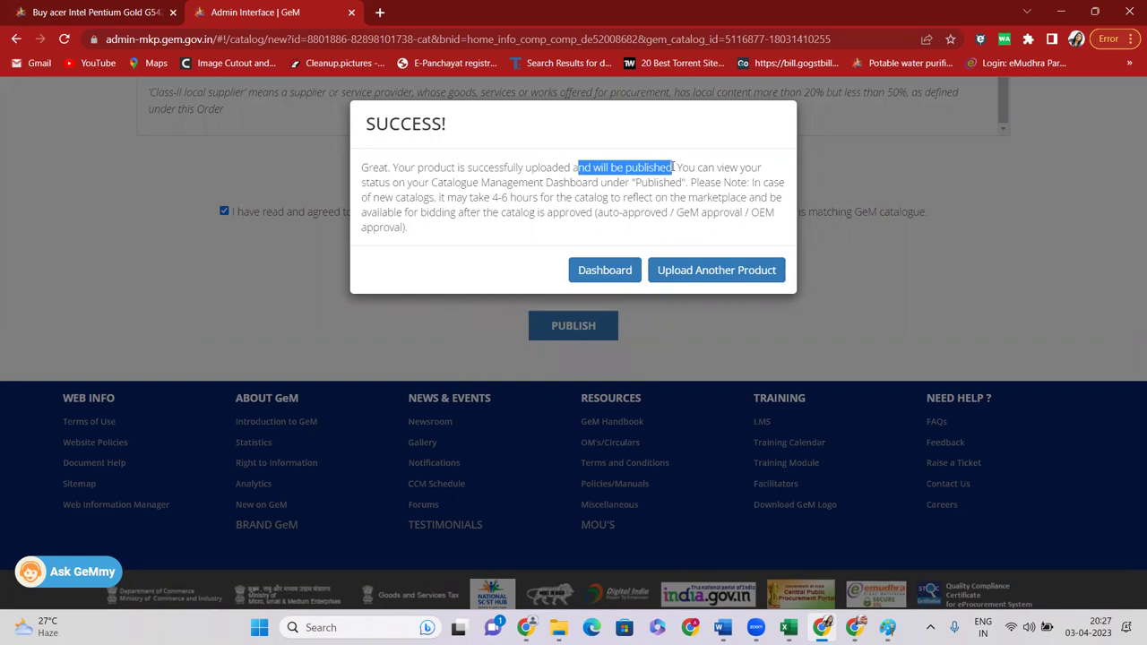
left_click(605, 270)
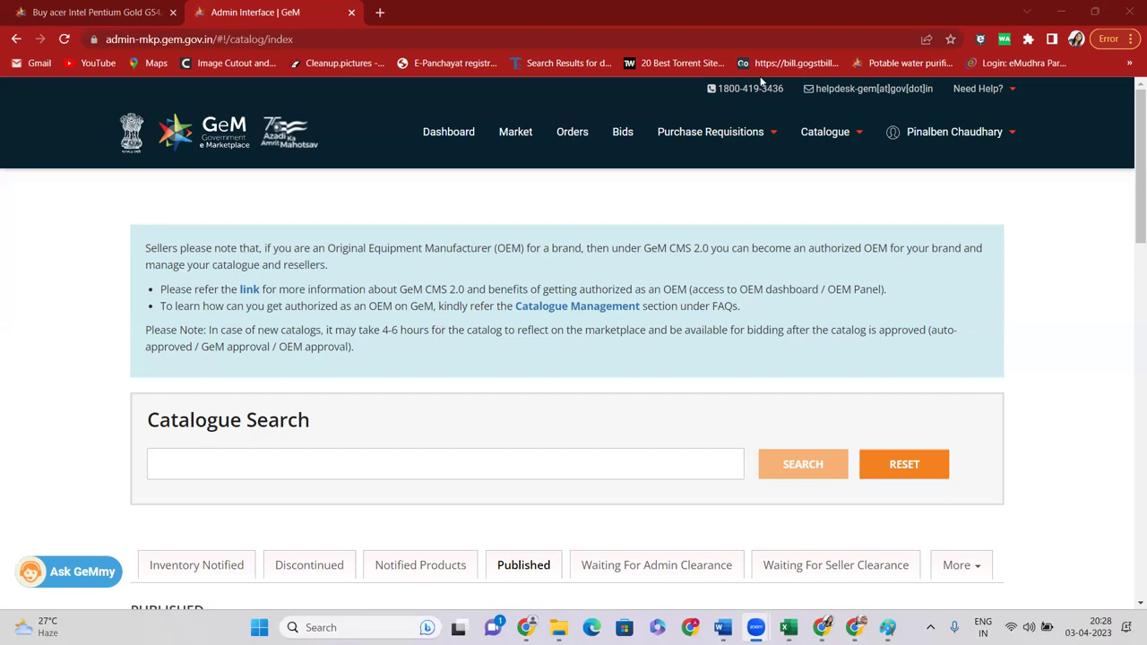
Search the Market for 'cCTV' and open the CCTV Bundle Toolkit category listings
left_click(515, 132)
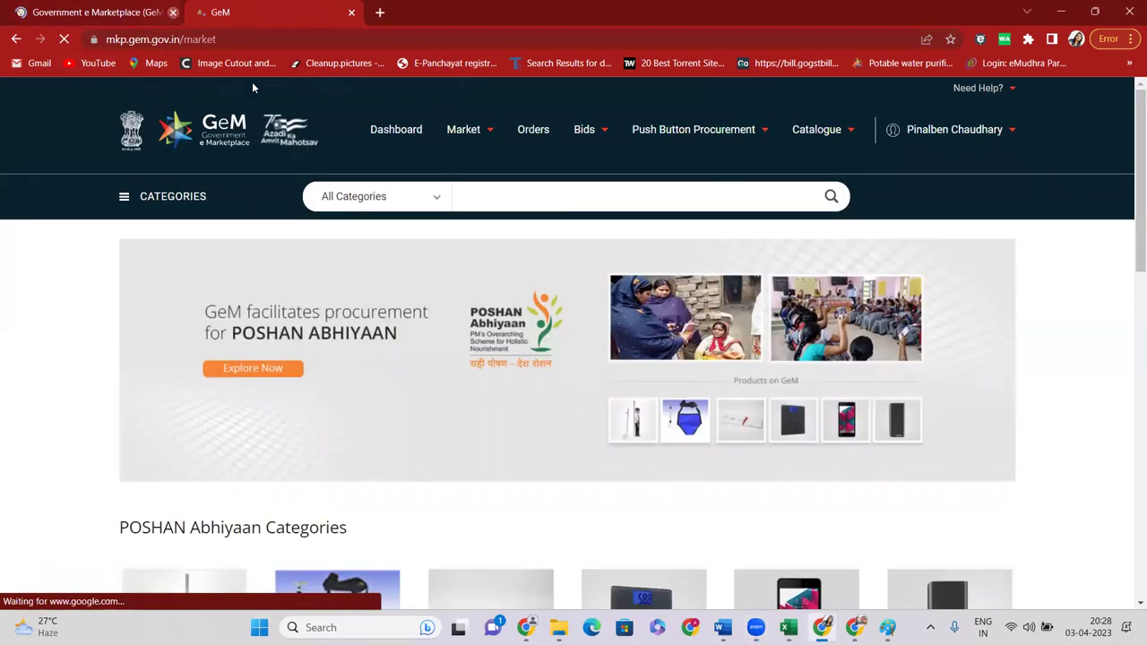
left_click(170, 13)
left_click(566, 202)
type("cCTV")
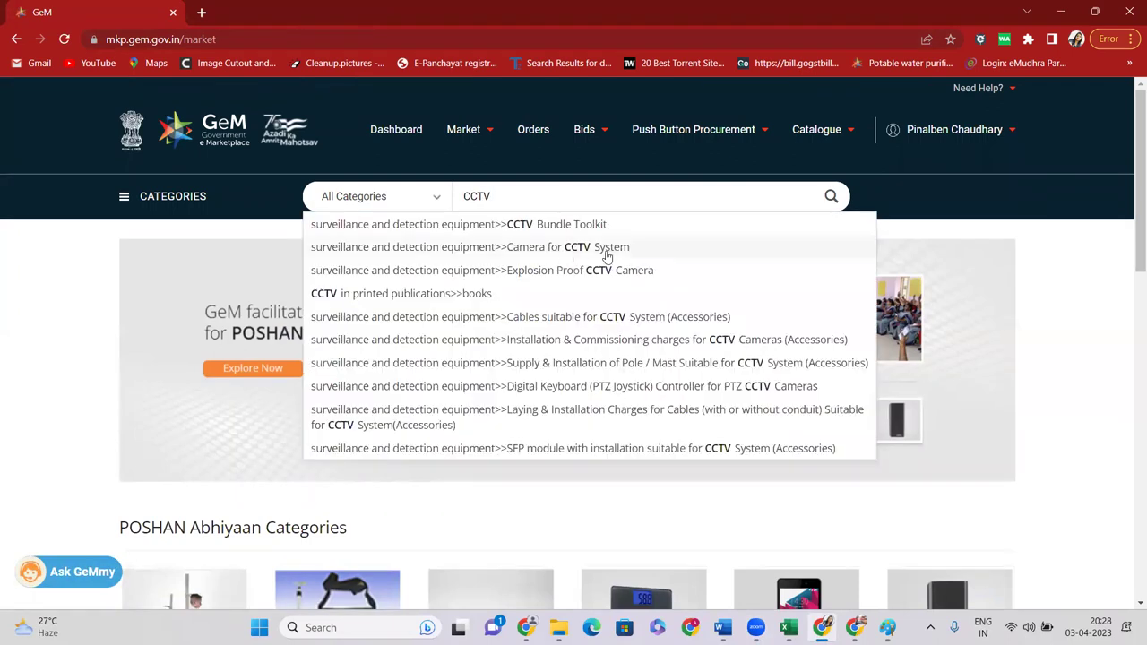
left_click(580, 226)
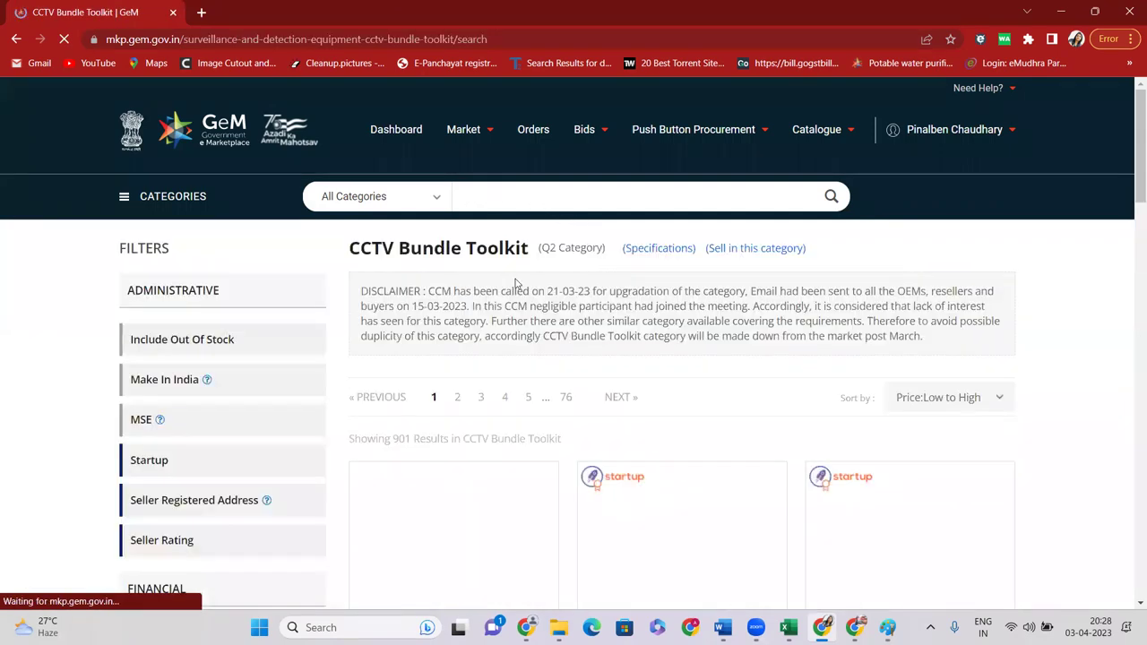
Browse the 901 results, then set the search scope to All Categories and type 'CCTV'
scroll(493, 305, "down", 2)
scroll(504, 275, "down", 2)
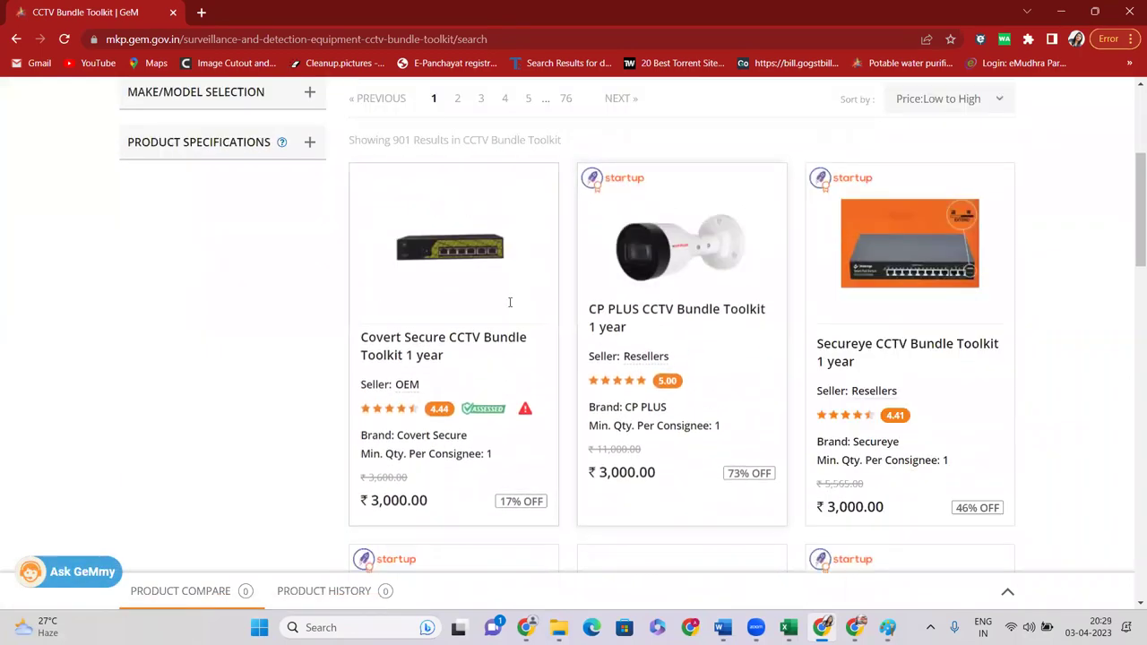
scroll(510, 302, "up", 3)
scroll(372, 294, "down", 1)
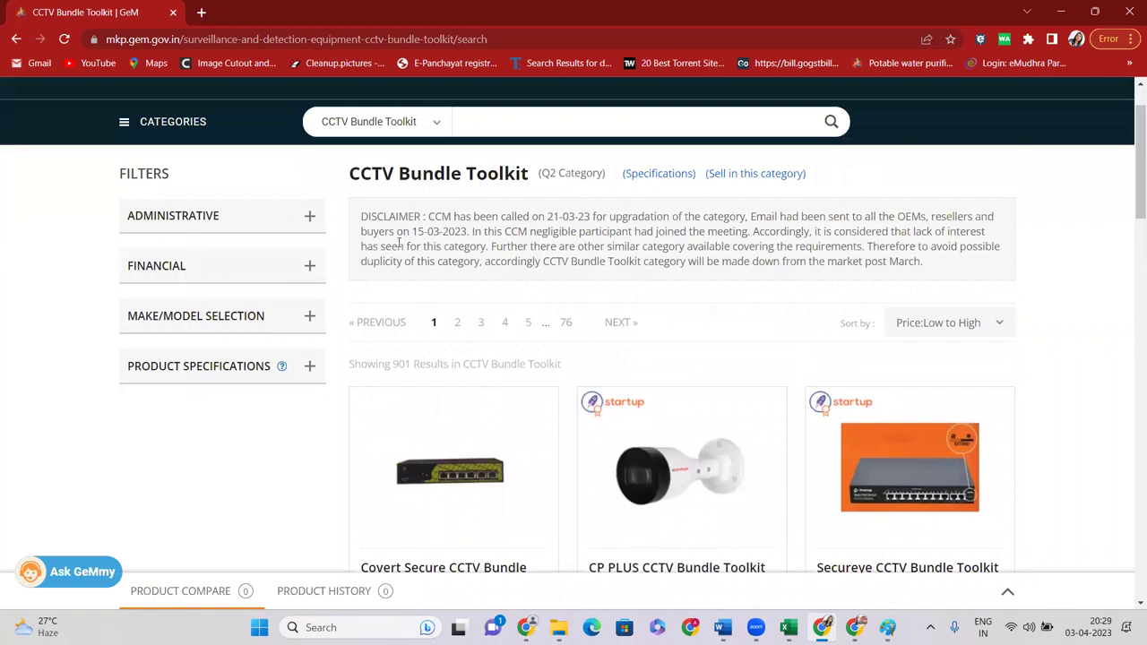
left_click(429, 131)
left_click(422, 143)
left_click(538, 125)
type("CCTV")
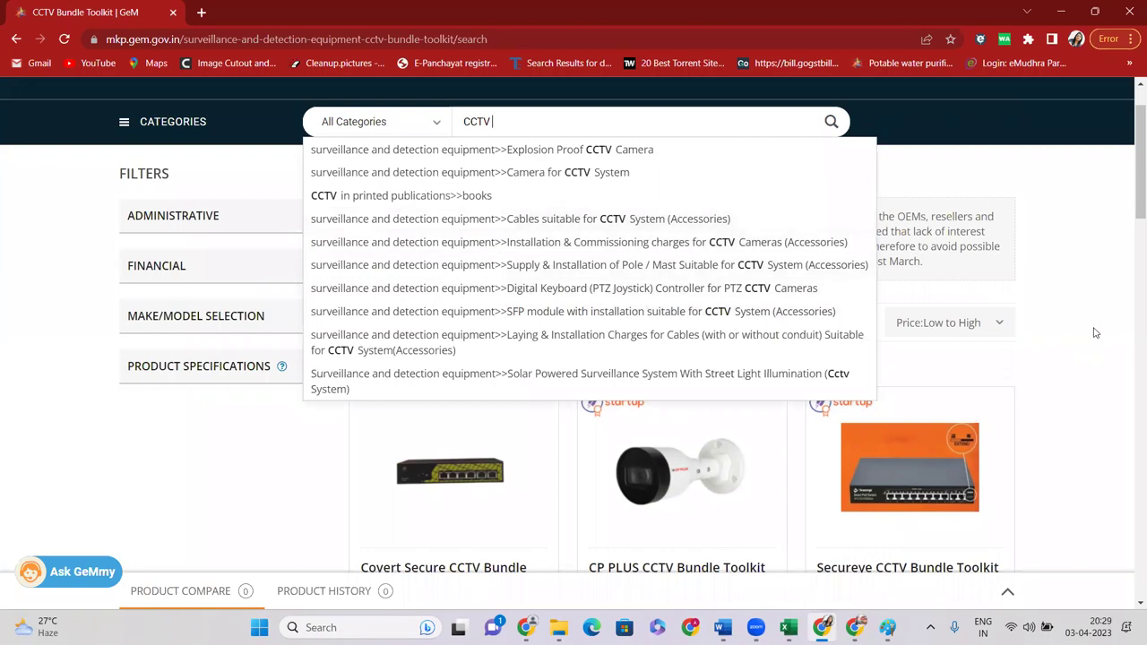
Filter the CCTV Bundle Toolkit listings by Make/Model Brand to HI FOCUS
left_click(255, 328)
left_click(256, 323)
scroll(266, 225, "down", 2)
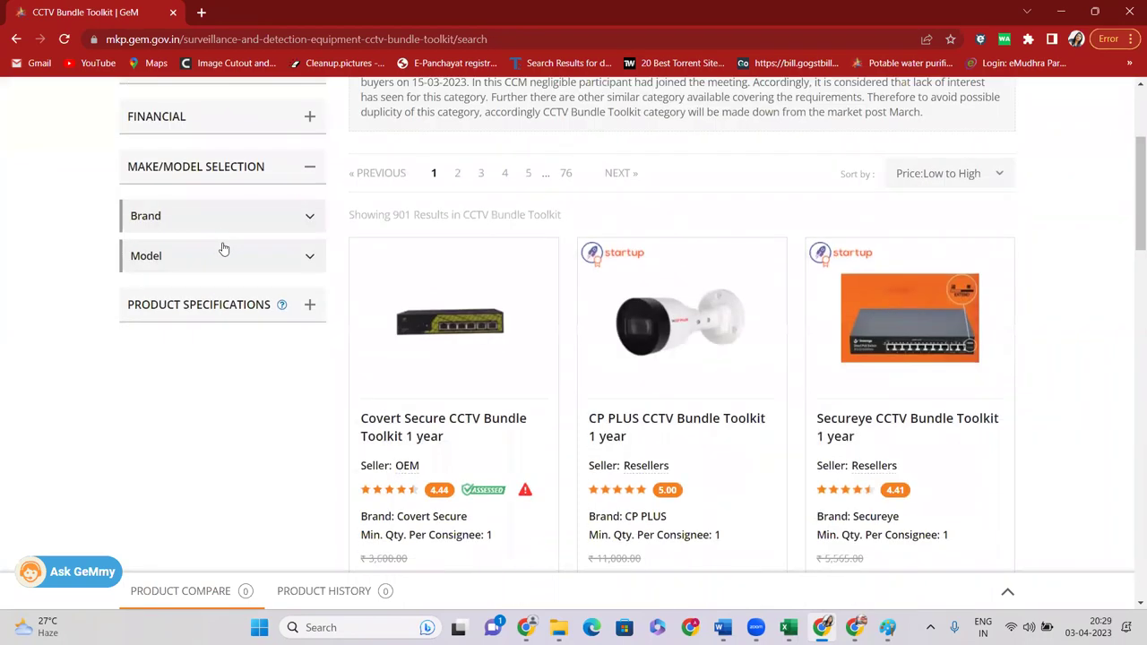
left_click(225, 219)
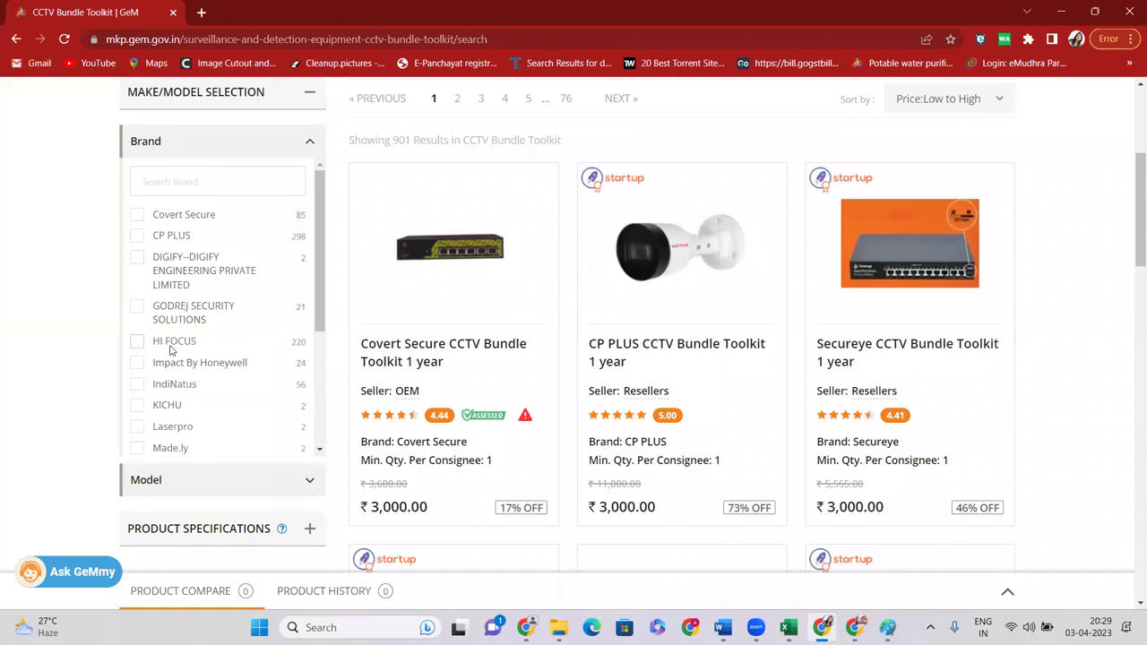
left_click(170, 346)
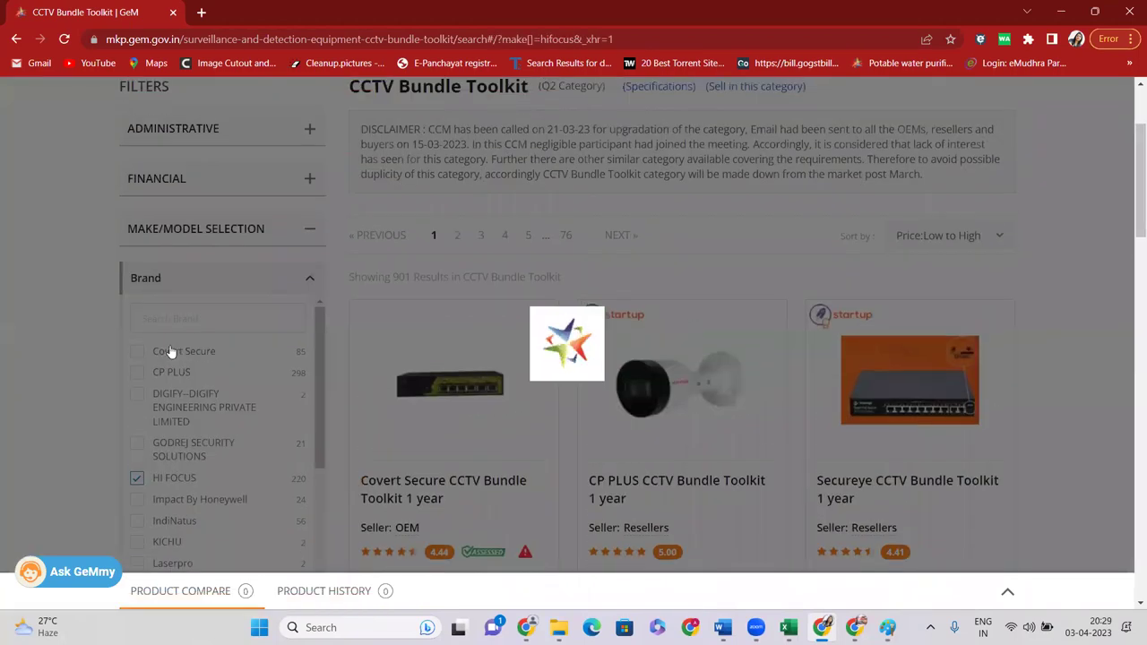
View the HI FOCUS CCTV Bundle Toolkit 2 year product, then return to the listings
scroll(189, 346, "down", 5)
scroll(762, 281, "down", 5)
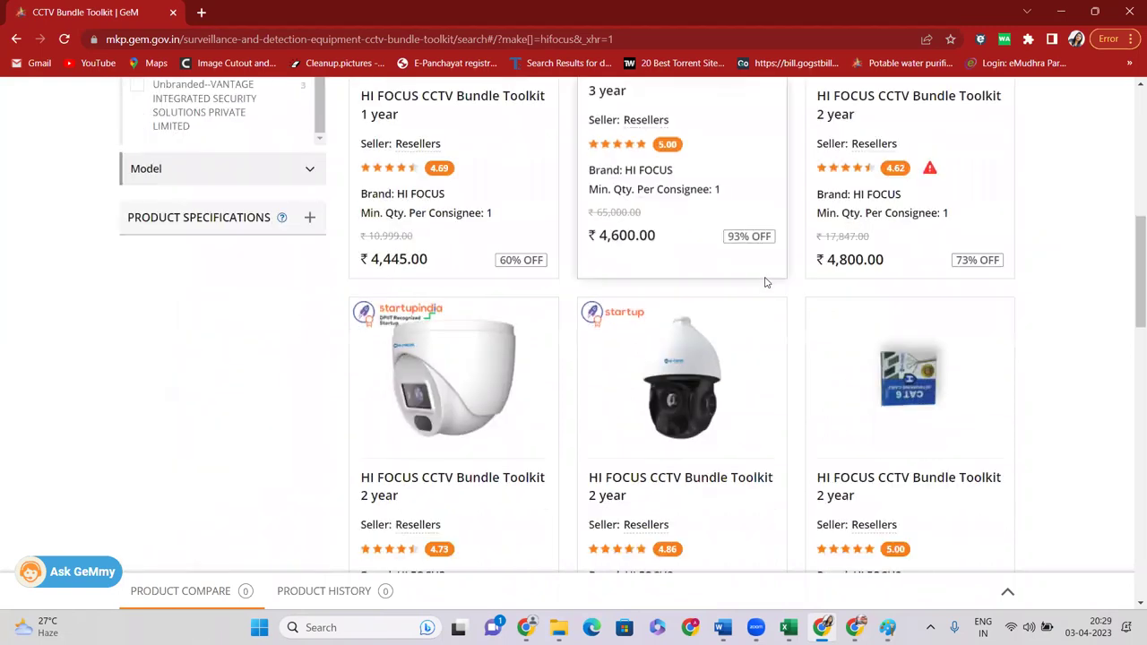
scroll(650, 390, "down", 3)
left_click(638, 220)
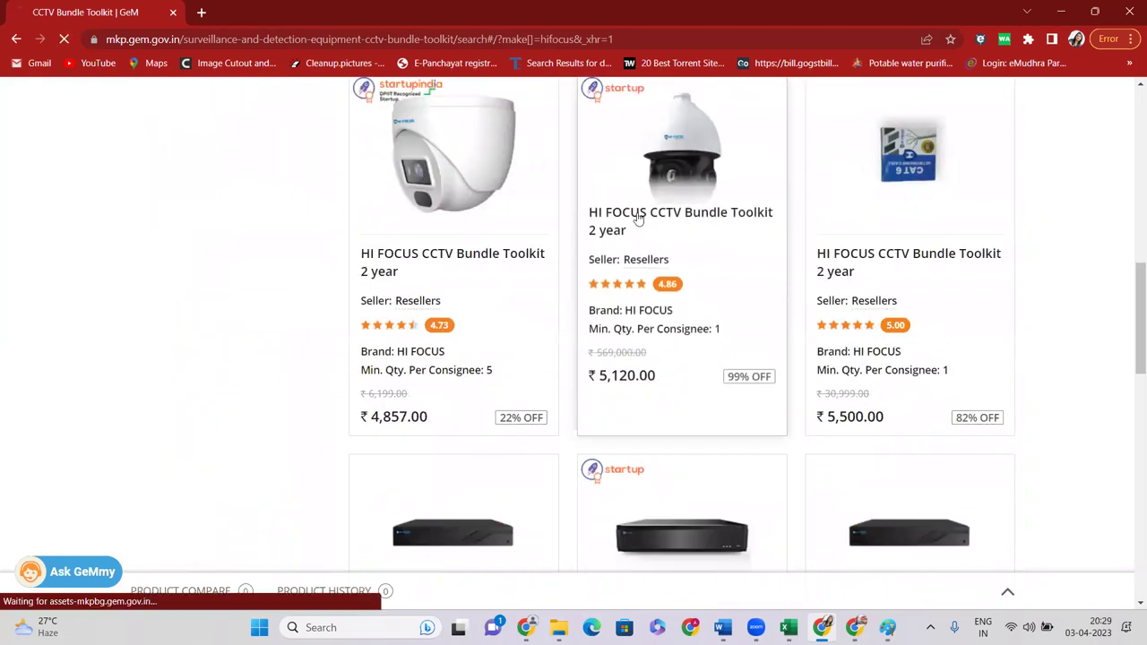
scroll(625, 313, "down", 5)
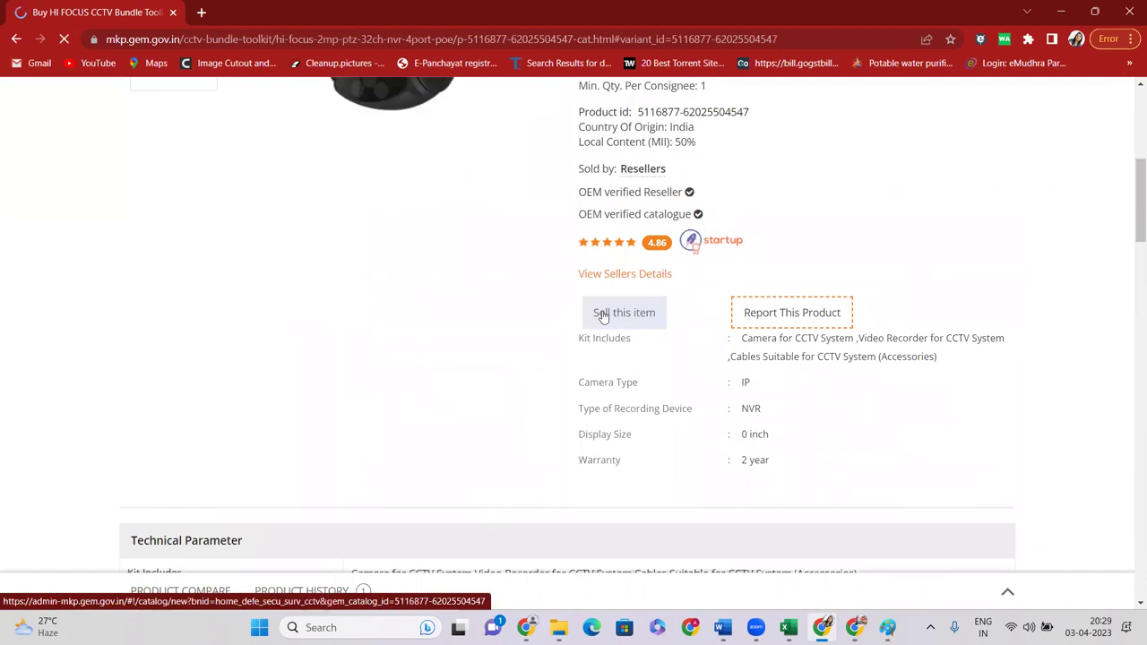
scroll(640, 297, "up", 4)
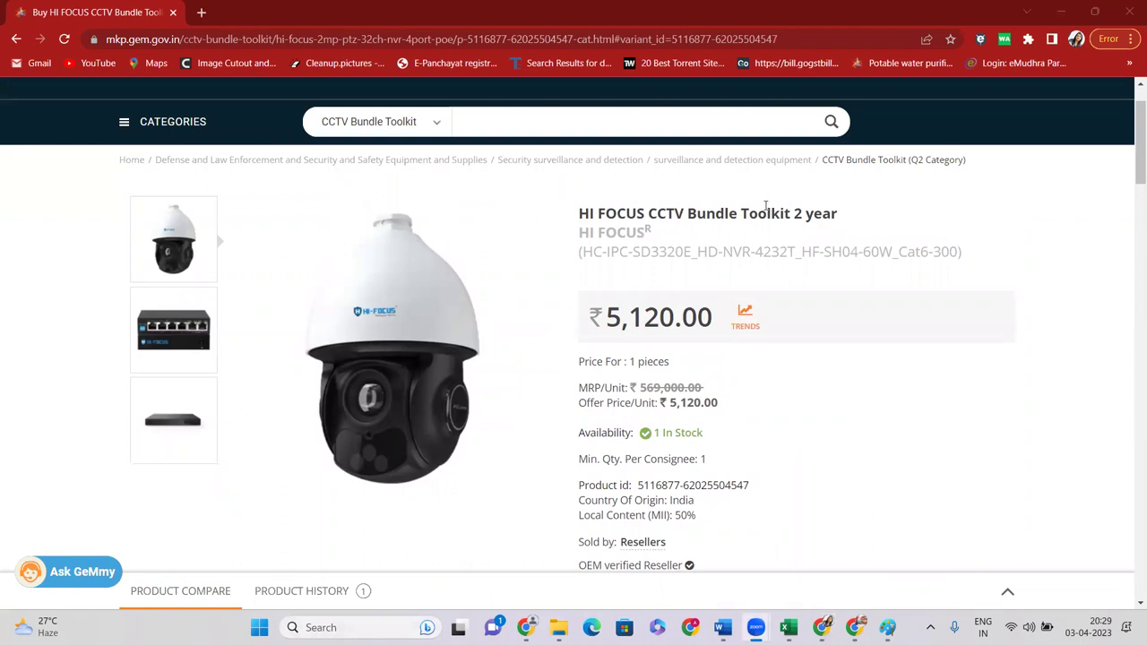
left_click(858, 161)
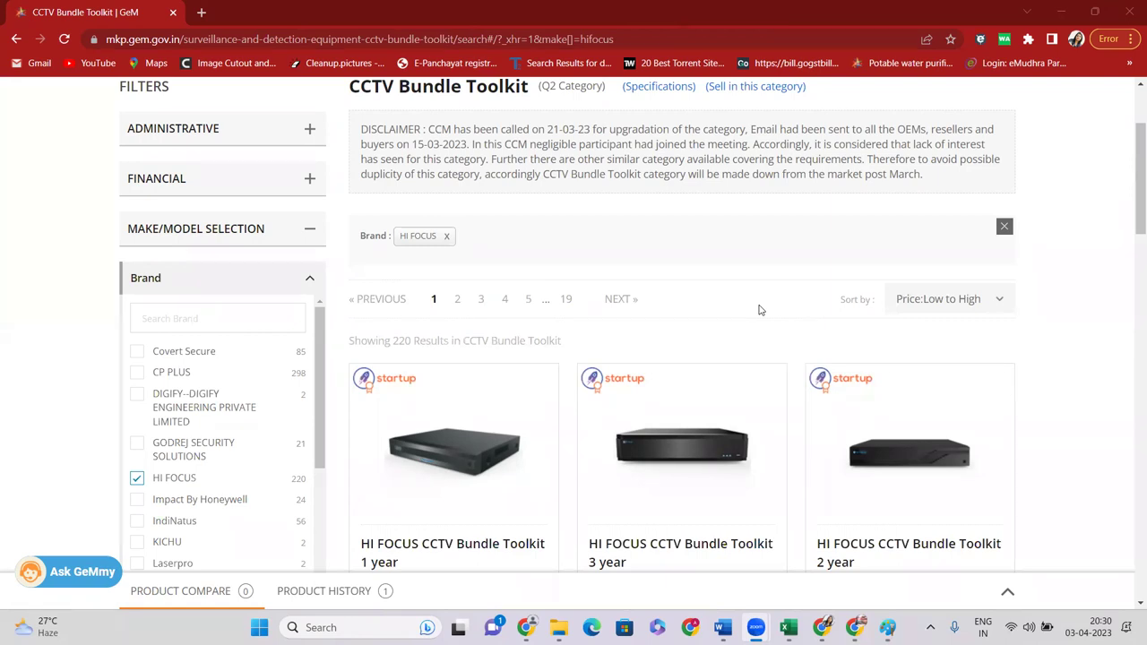
scroll(760, 310, "up", 2)
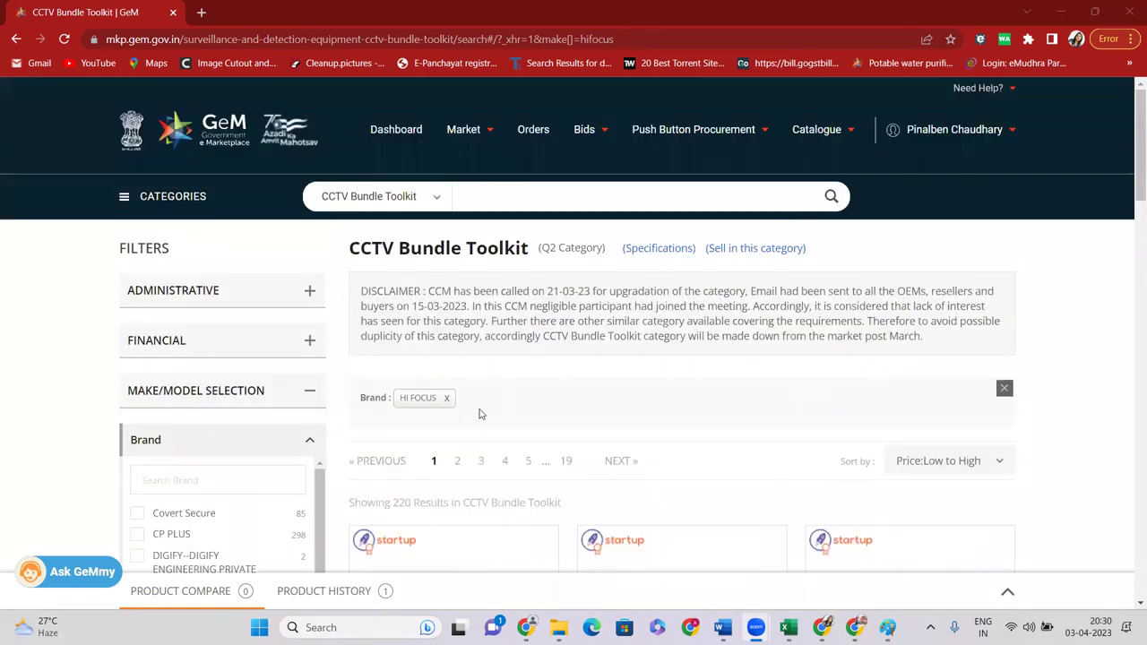
left_click(1002, 390)
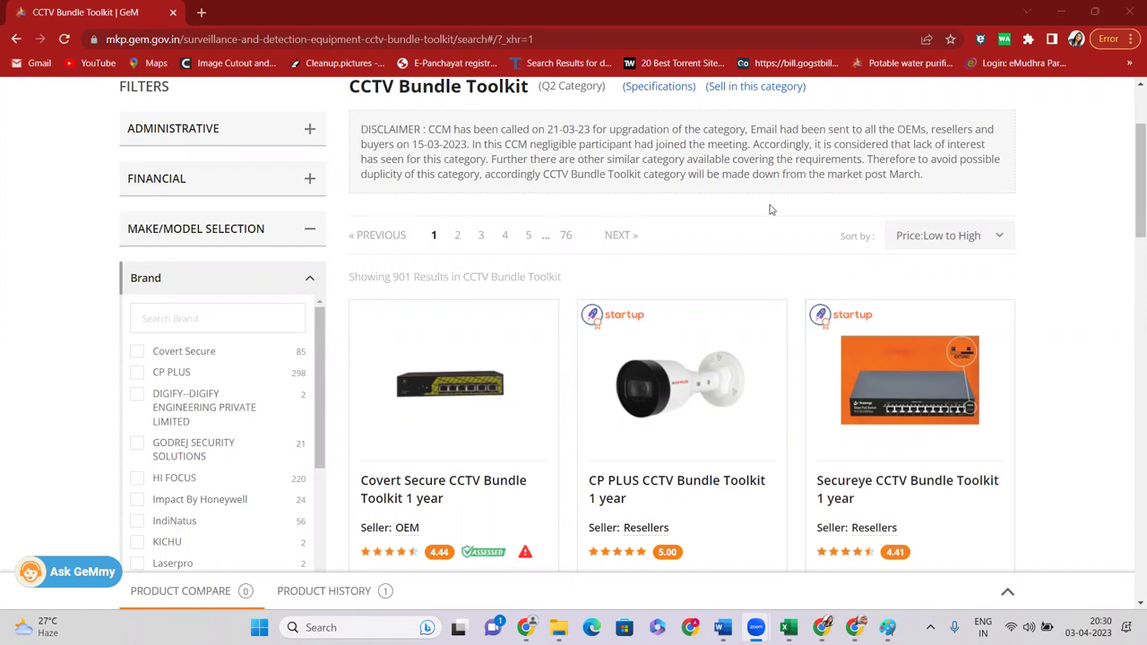
scroll(769, 208, "up", 2)
left_click_drag(350, 235, 530, 238)
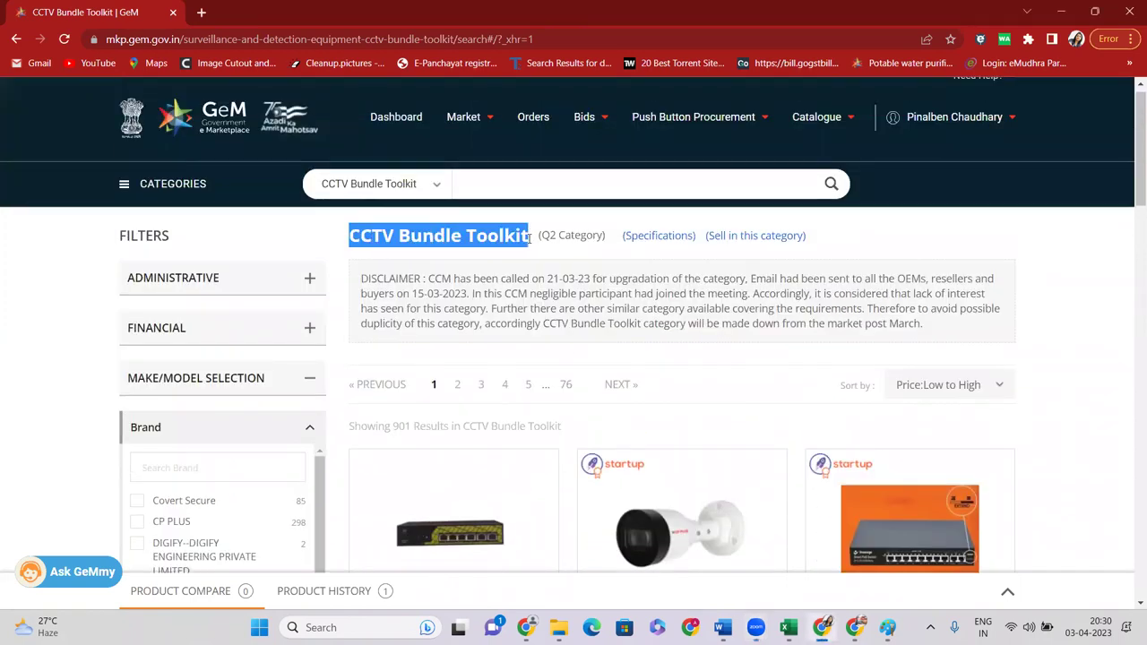
scroll(356, 327, "down", 2)
scroll(356, 327, "down", 1)
left_click(142, 403)
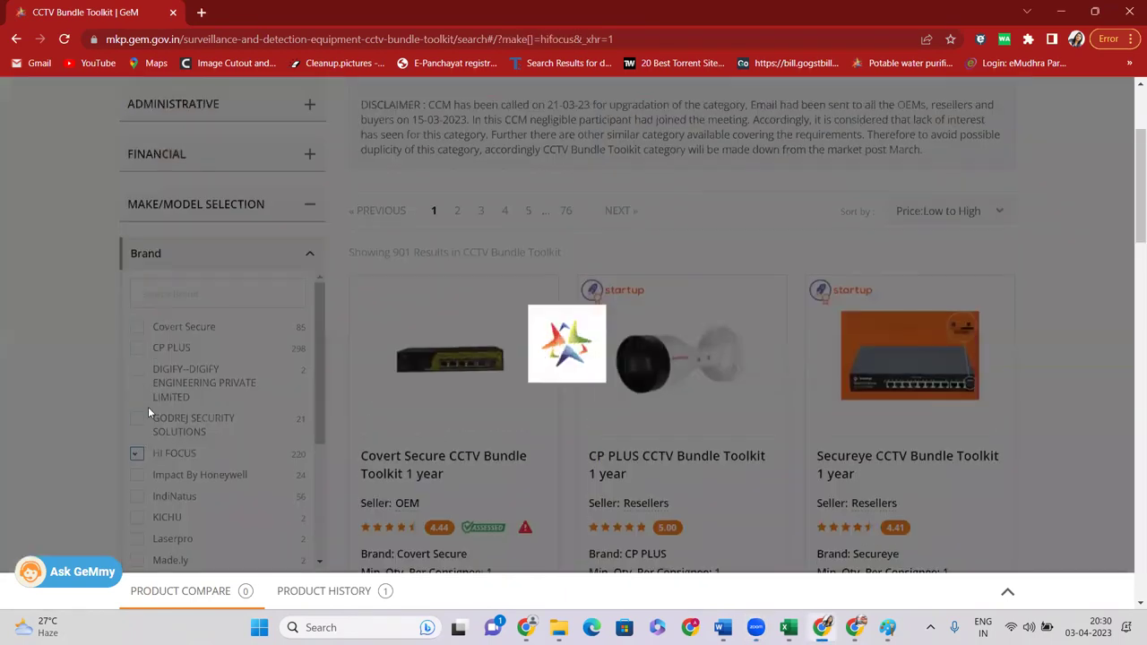
scroll(834, 328, "down", 10)
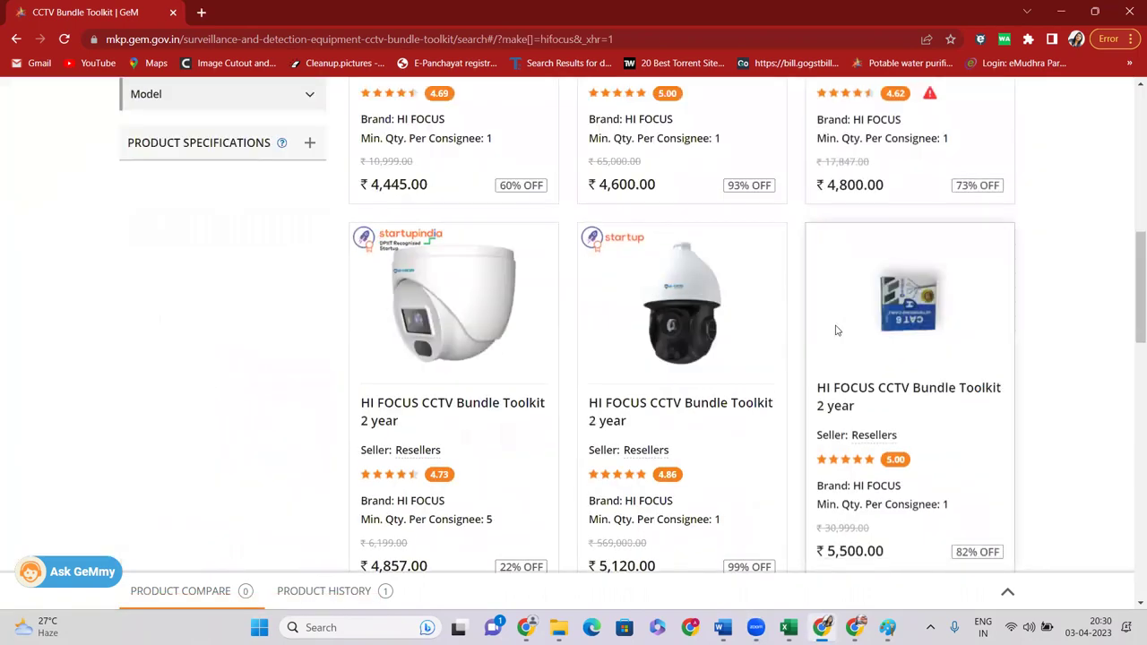
scroll(887, 313, "down", 5)
scroll(955, 237, "up", 3)
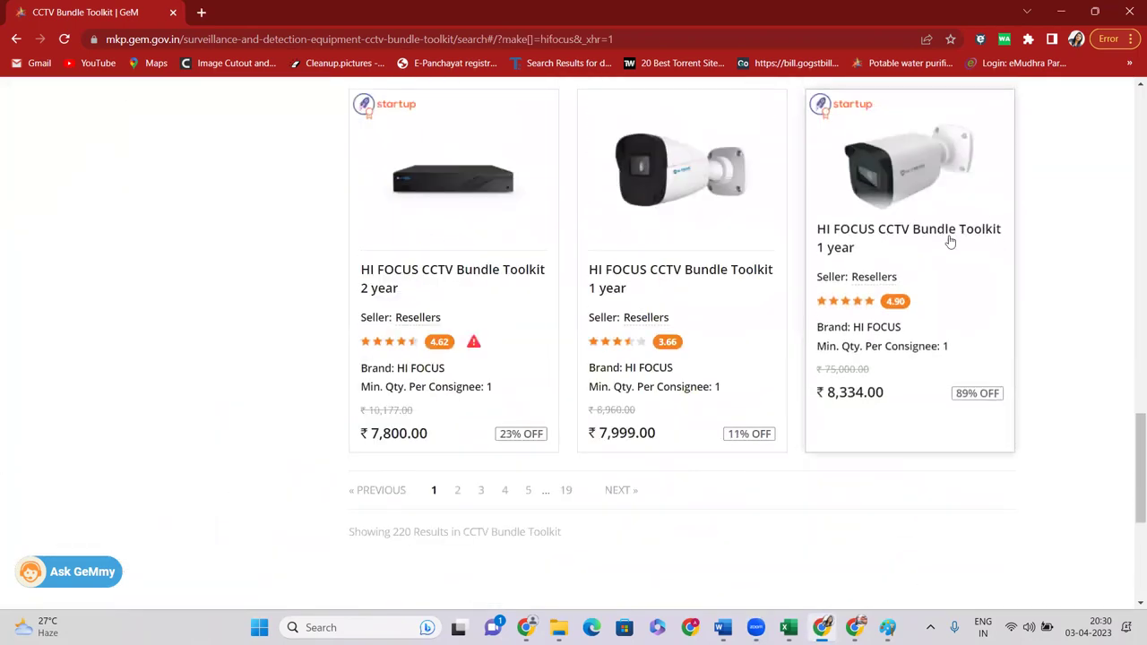